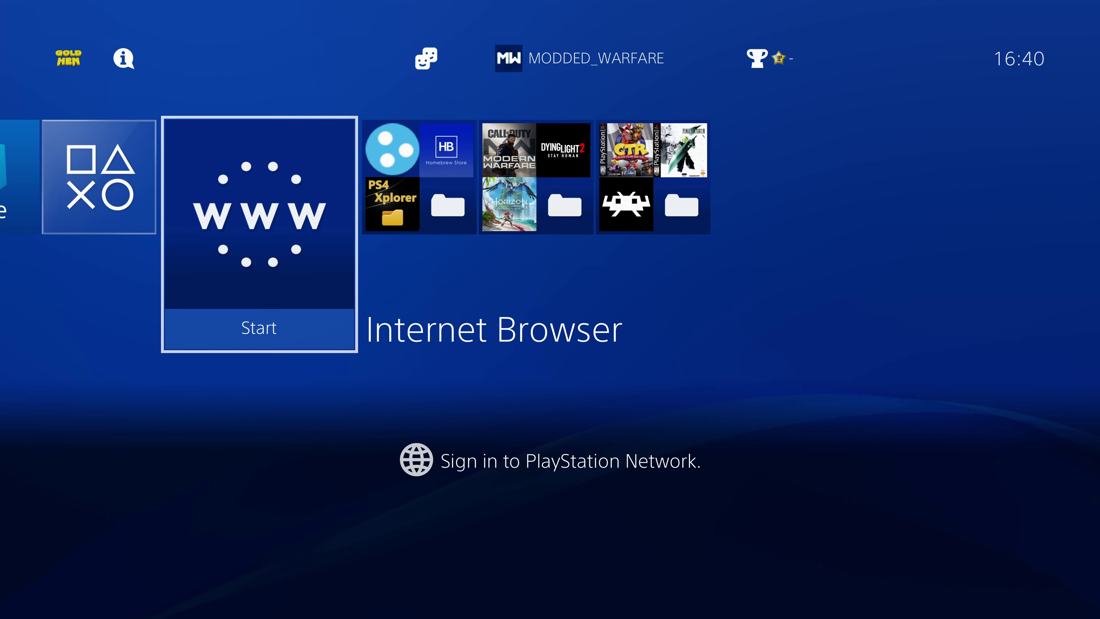
Launch the PS4 Internet Browser, then minimize the OrbisFTP GitHub release page in Chrome on the PC
key(Return)
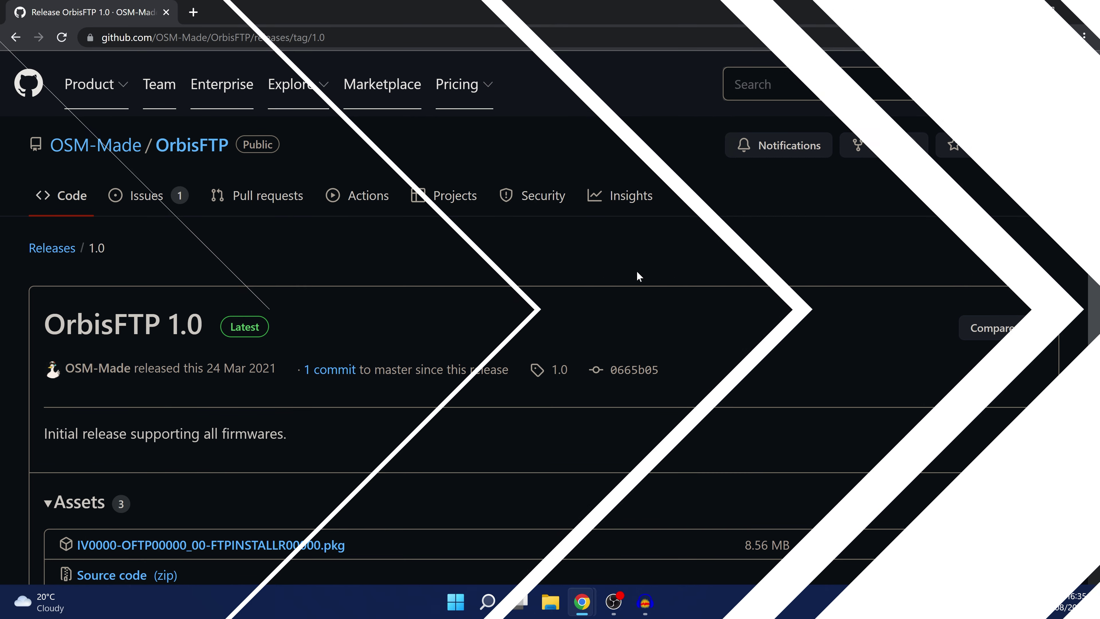
scroll(545, 298, down, 3)
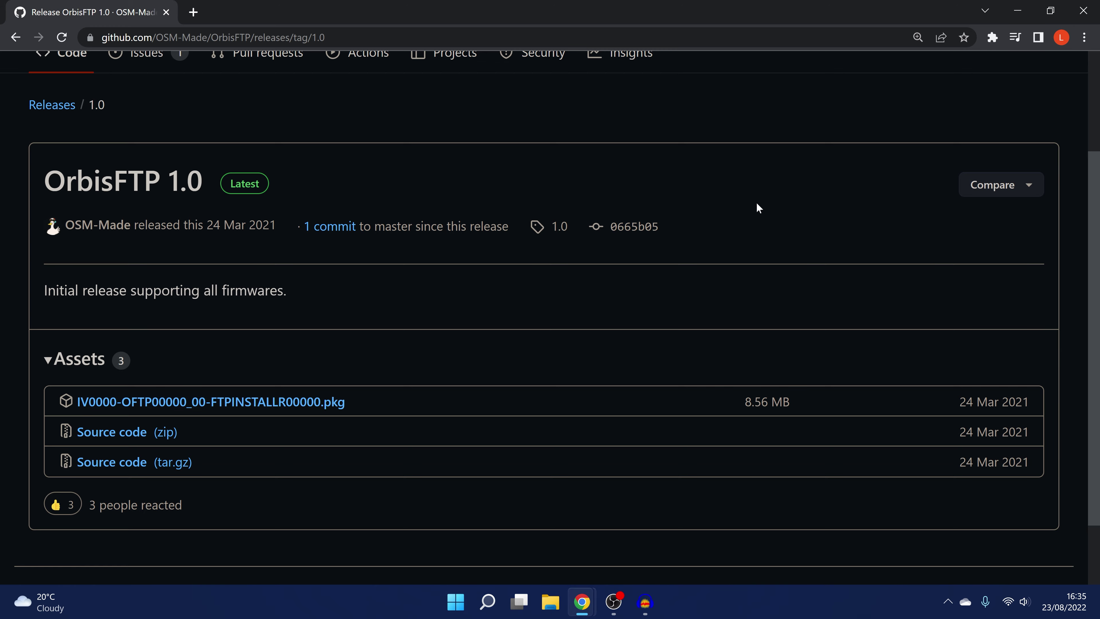
click(1032, 8)
Select the downloaded desktop files, ending with only PS4 Toolset 2.1.0.1.zip selected
drag(892, 87, 360, 307)
click(560, 272)
click(524, 185)
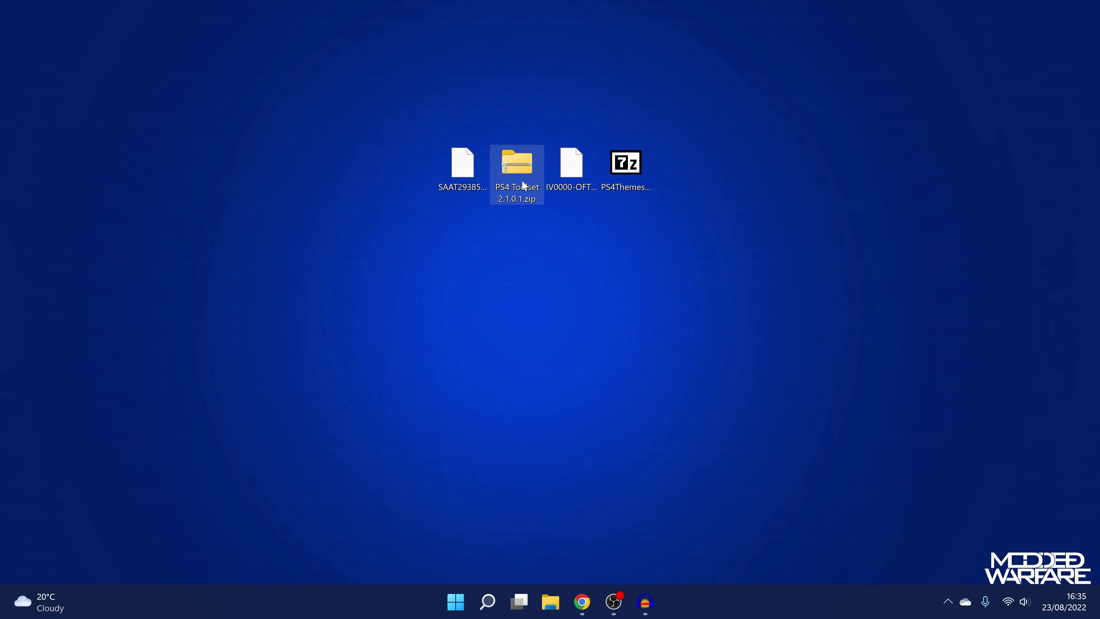
click(462, 174)
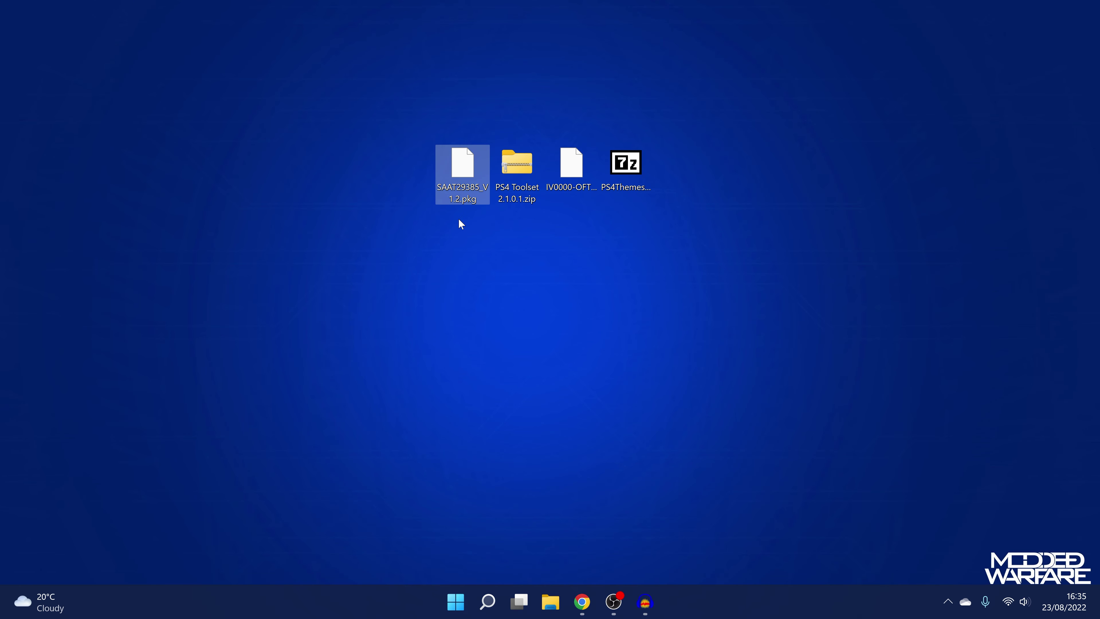
drag(619, 77, 636, 211)
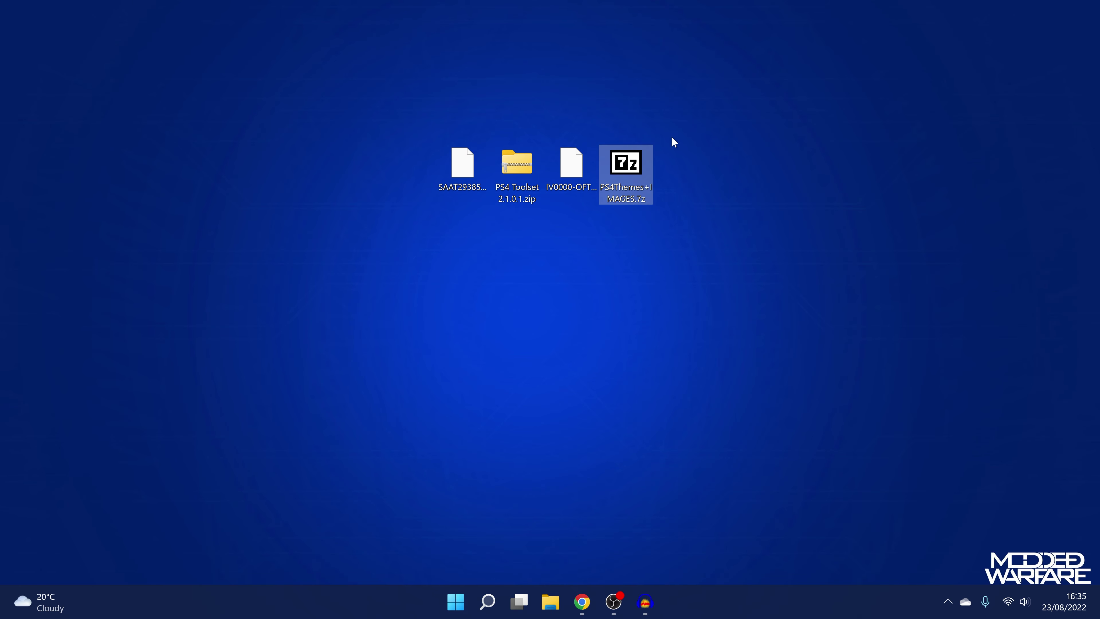
drag(588, 91, 574, 224)
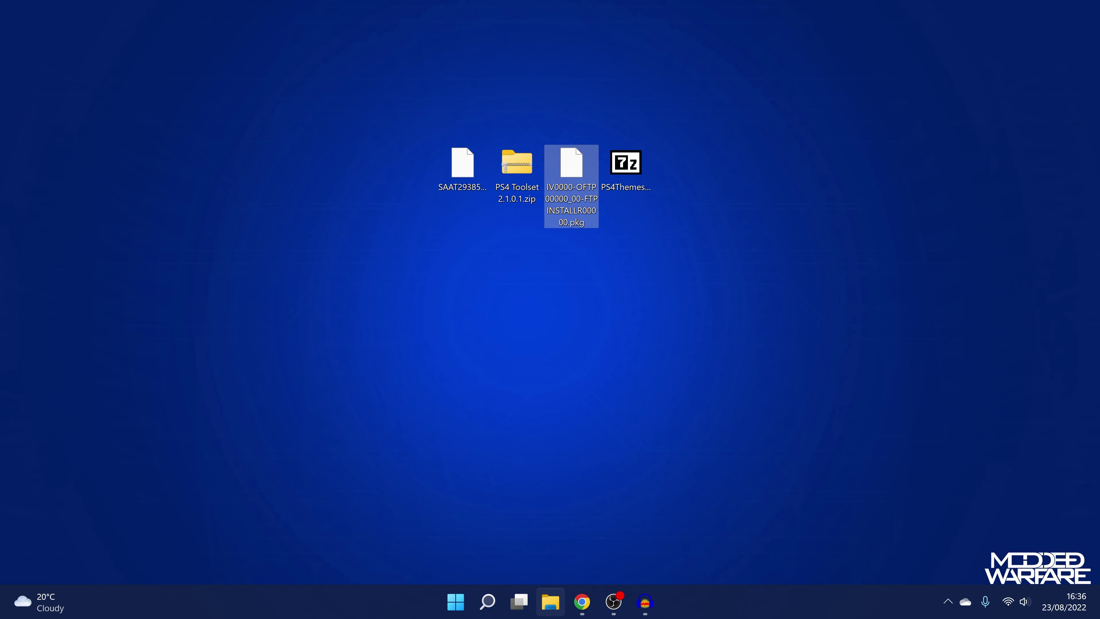
Open the USB (K:) drive in File Explorer and check its properties
click(550, 601)
click(225, 242)
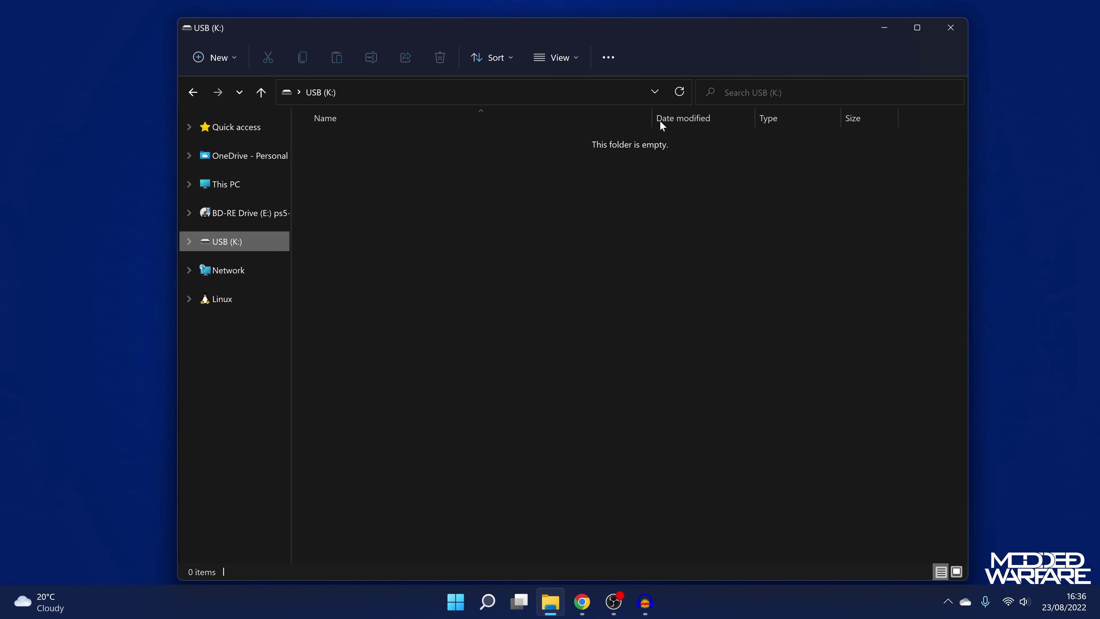
drag(610, 36, 716, 208)
right_click(356, 409)
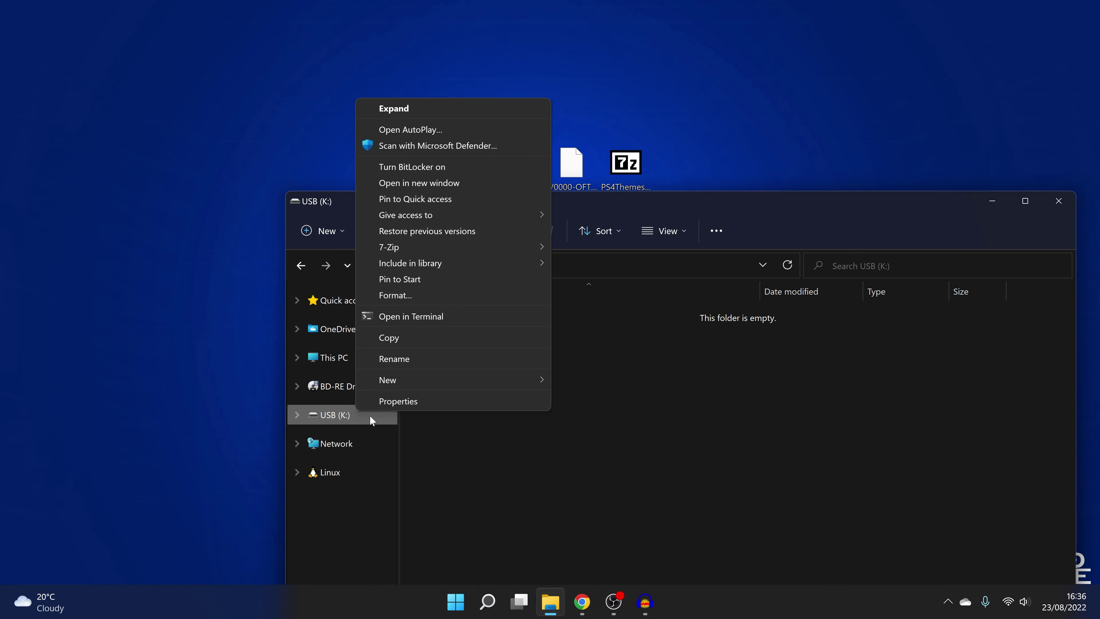
click(398, 403)
drag(565, 234, 567, 177)
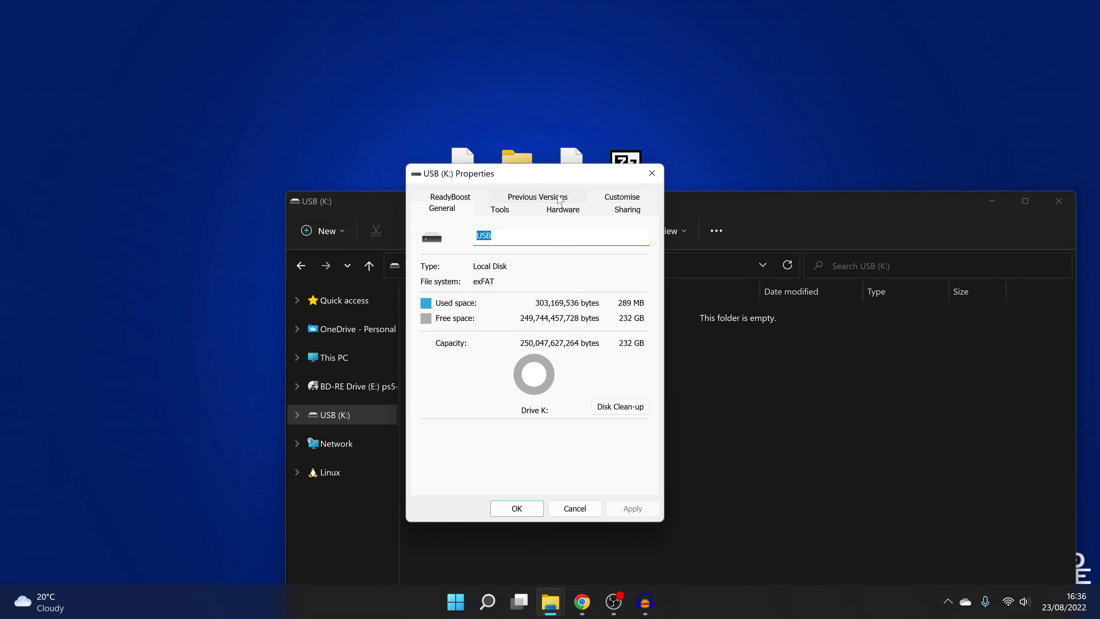
click(655, 181)
Copy IV0000-OFTP00000_00-FTPINSTALLR00000.pkg from the desktop onto USB (K:)
drag(678, 206, 618, 246)
drag(574, 164, 569, 426)
click(541, 439)
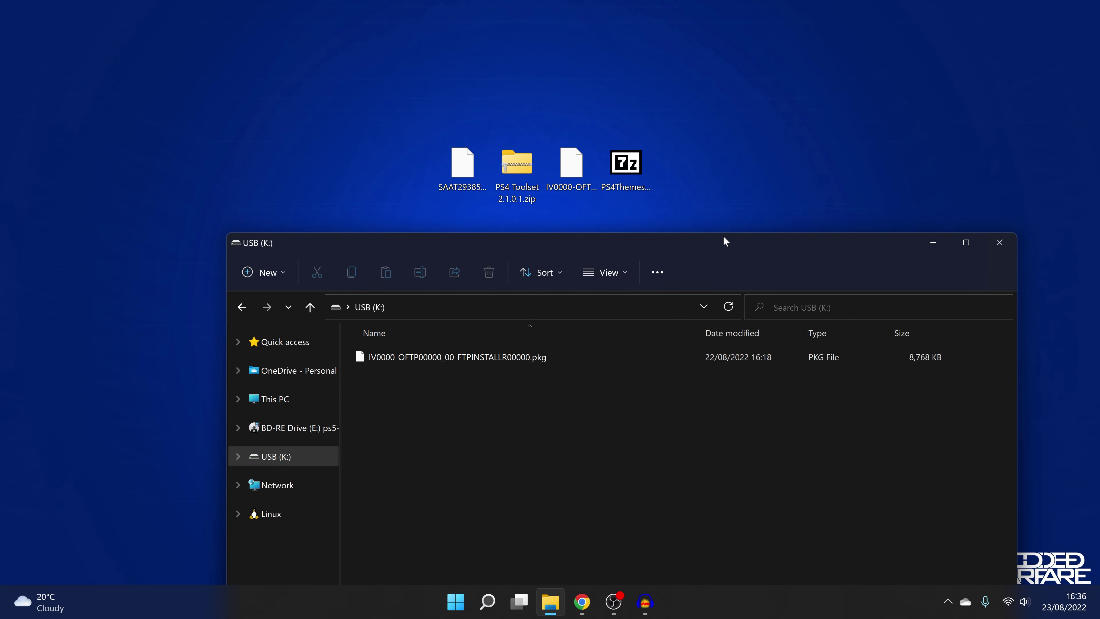
drag(724, 238, 707, 143)
Open PS4Themes+IMAGES.7z in 7-Zip and create a new desktop folder named PS4Themes
click(916, 147)
click(628, 169)
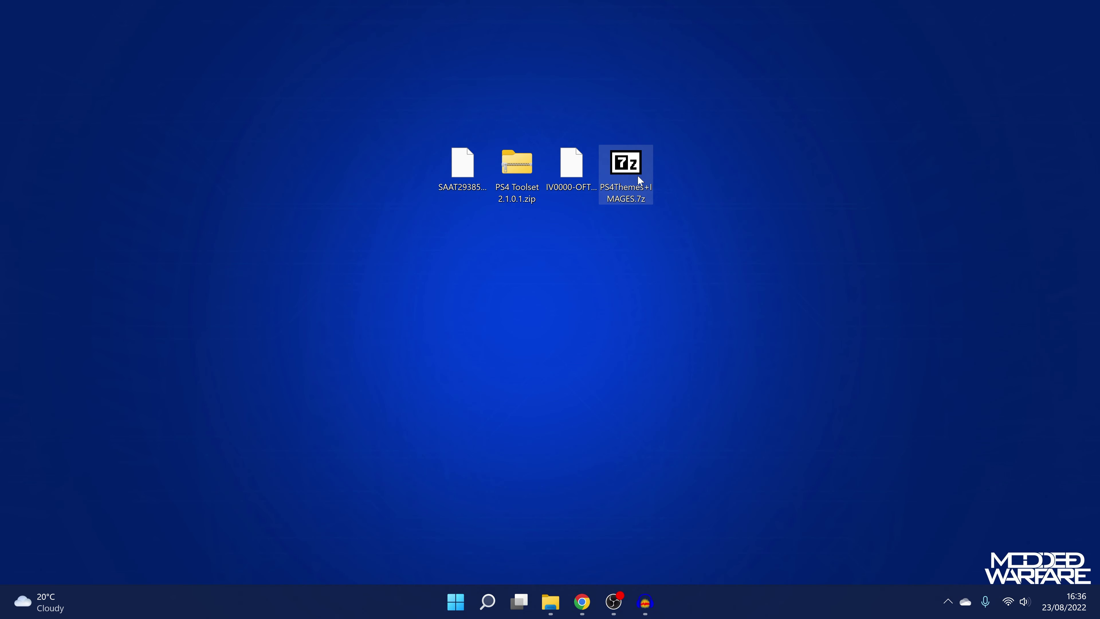
double_click(637, 175)
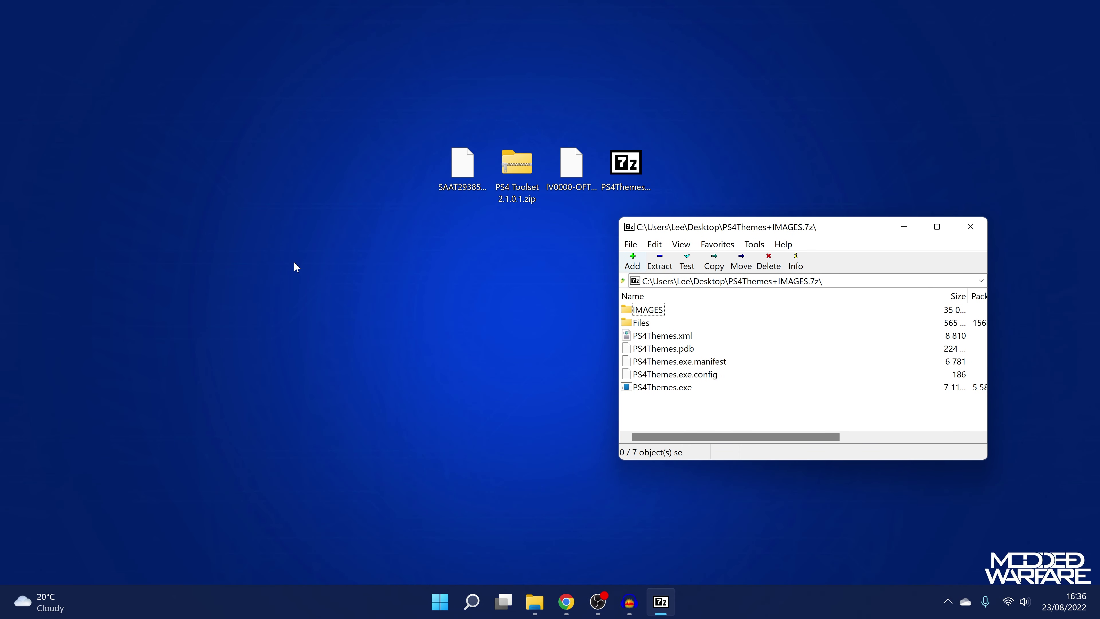
right_click(294, 263)
click(485, 372)
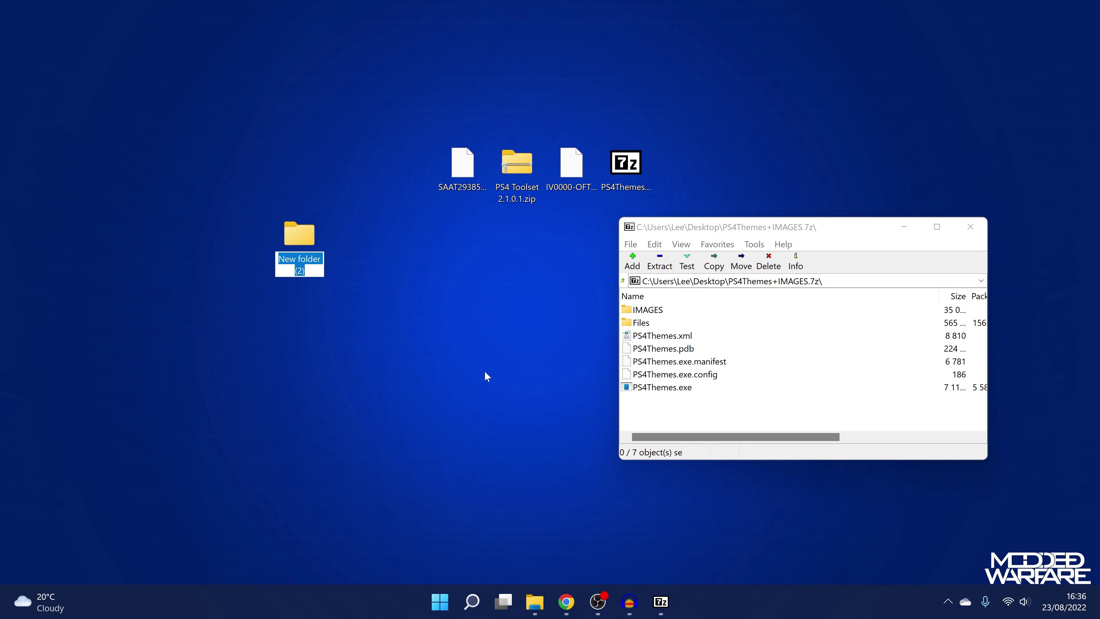
text(PS4T)
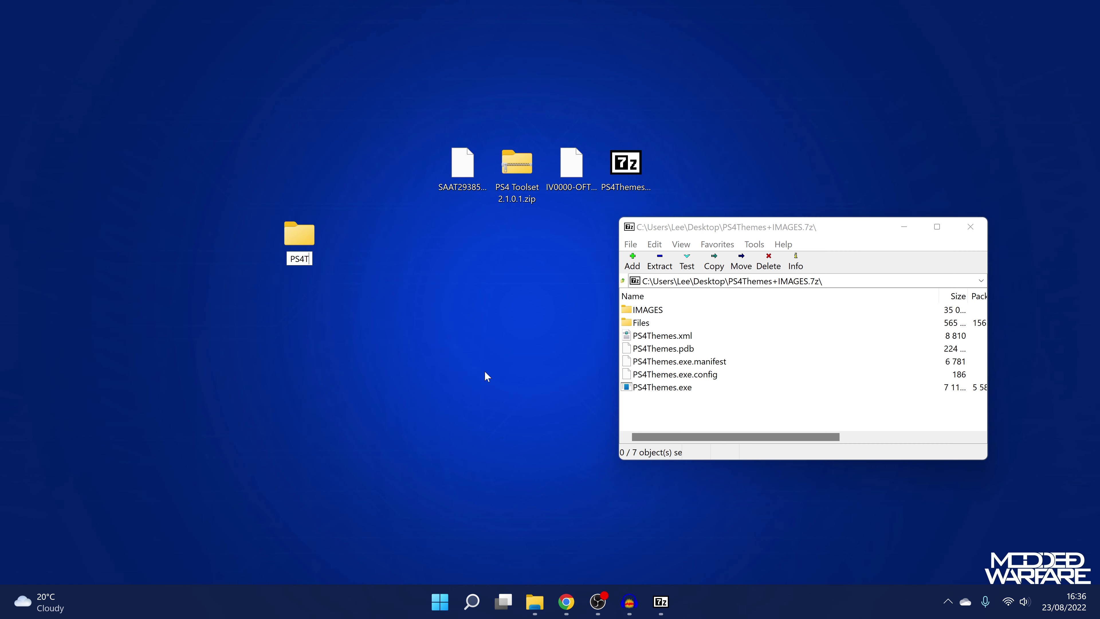
text(hemes)
key(Return)
Extract all seven archive items into the PS4Themes folder and close 7-Zip
drag(630, 410, 636, 311)
drag(714, 410, 642, 306)
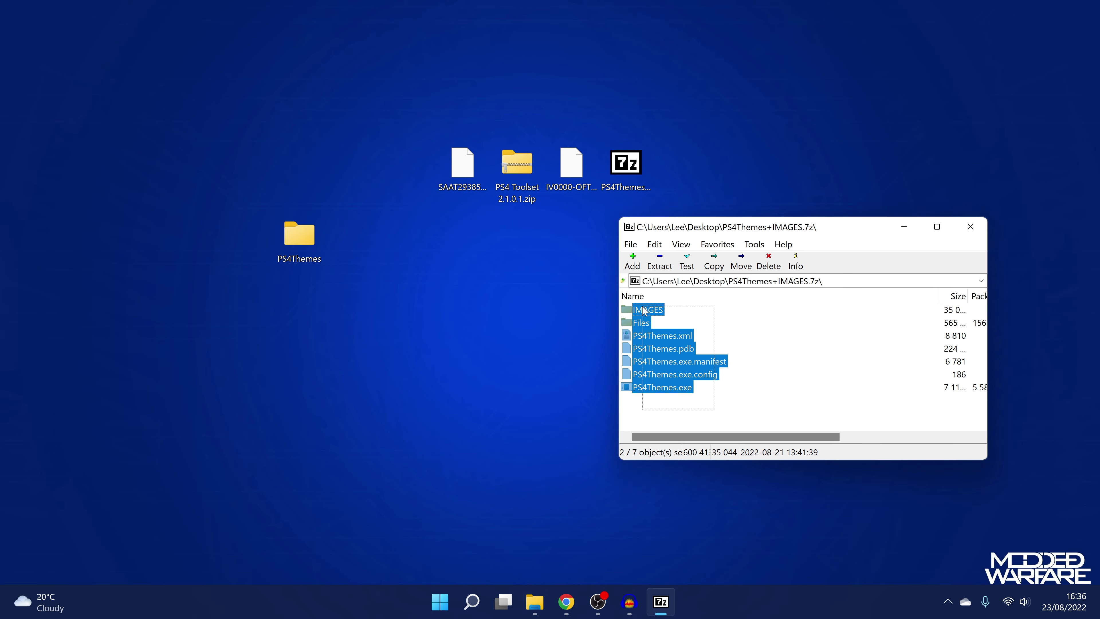
drag(301, 235, 300, 235)
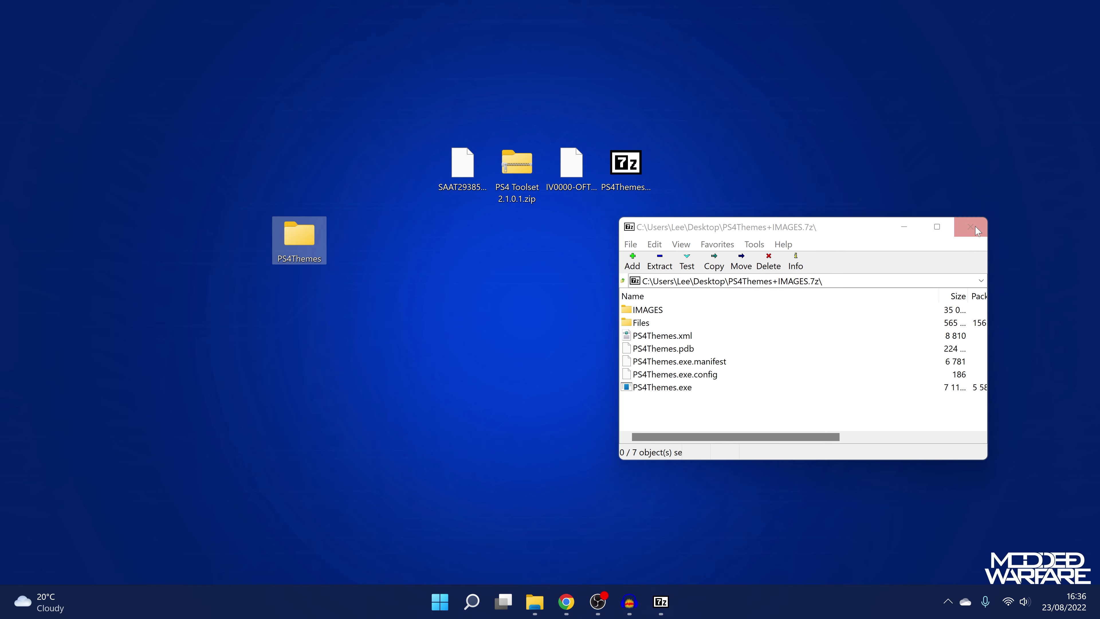
click(976, 228)
drag(296, 260, 690, 174)
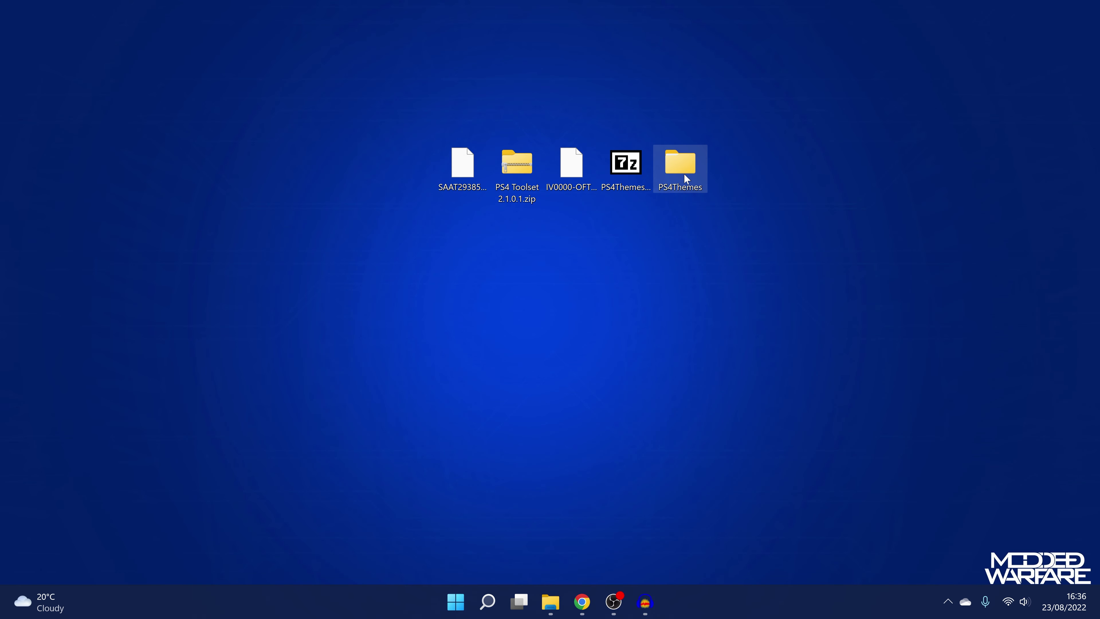
Open the PS4Themes folder and preview the theme images inside IMAGES
double_click(686, 178)
drag(573, 26, 663, 36)
click(462, 172)
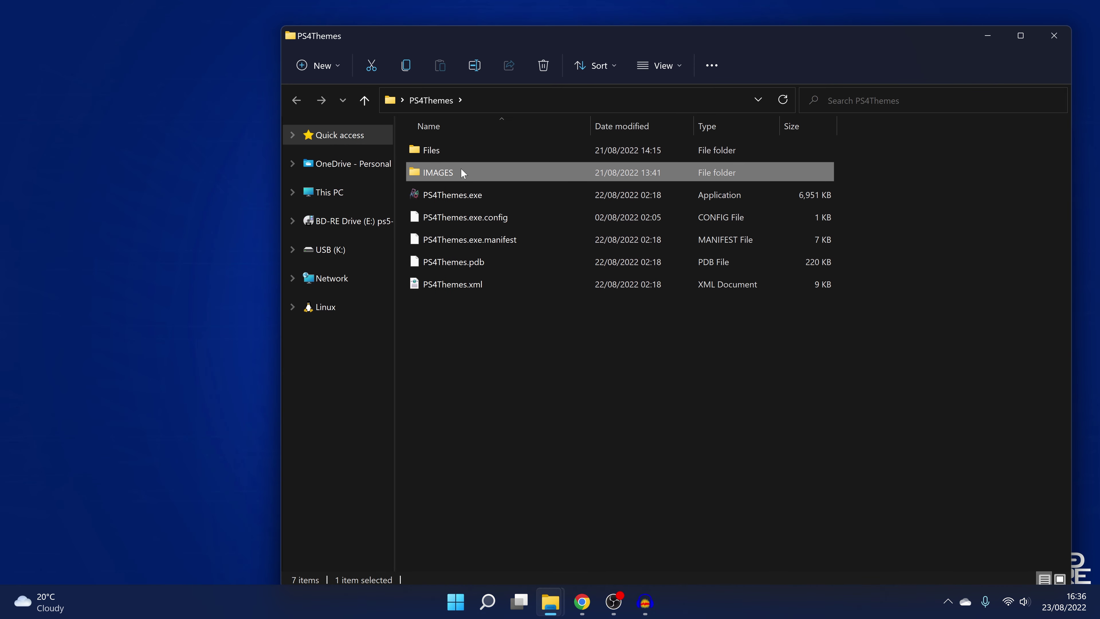
double_click(462, 173)
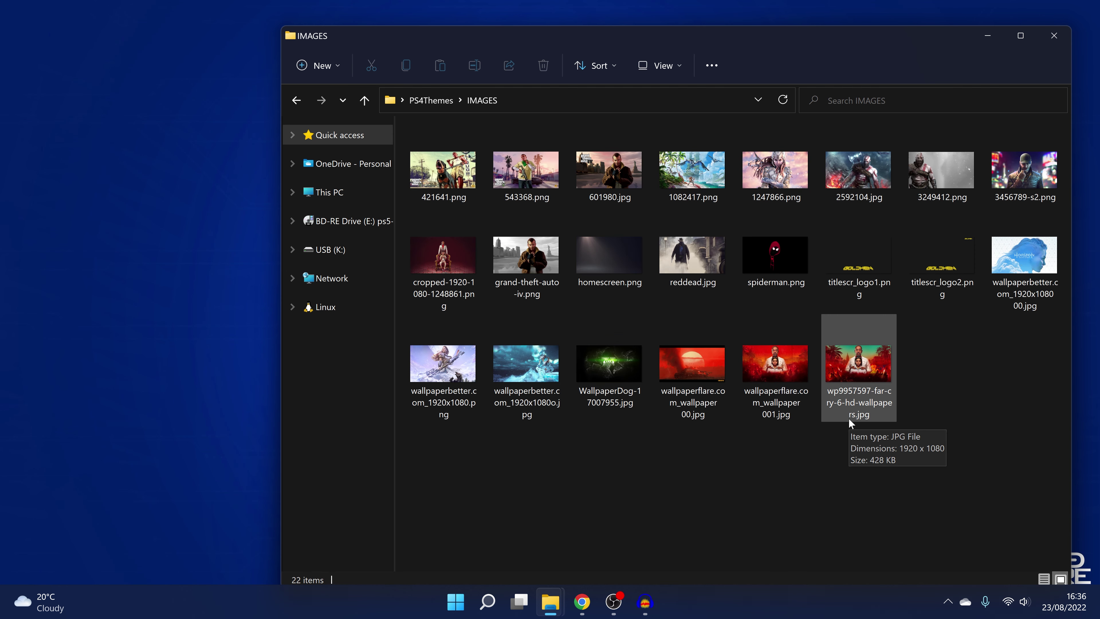
key(alt+Left)
Copy the IMAGES folder and paste it onto USB (K:)
right_click(453, 172)
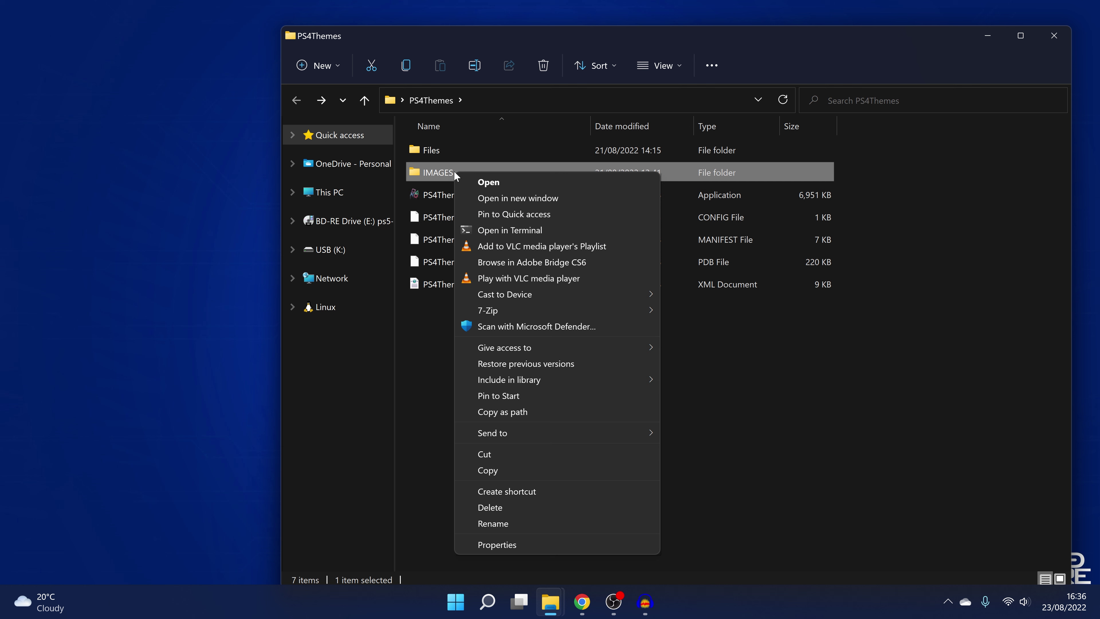
click(503, 471)
click(332, 250)
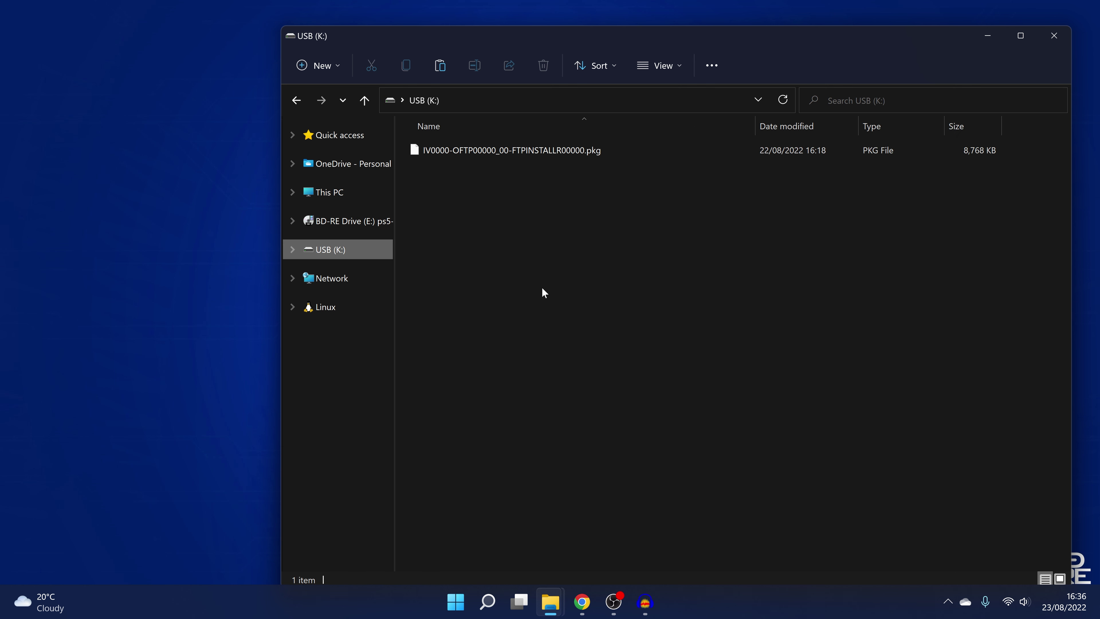
right_click(541, 287)
click(602, 389)
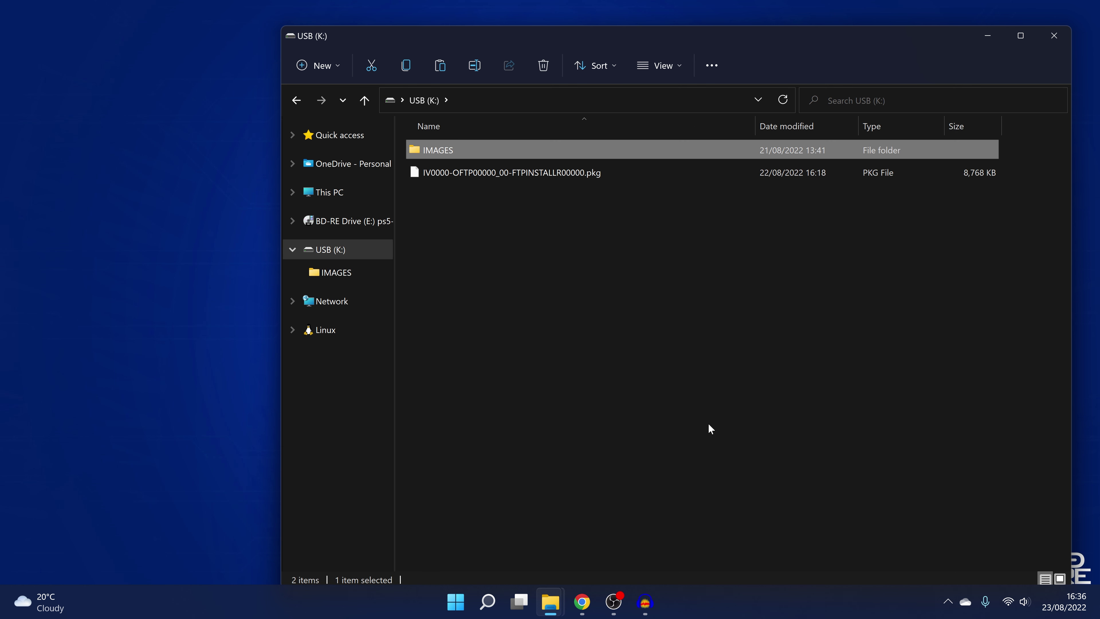
click(602, 340)
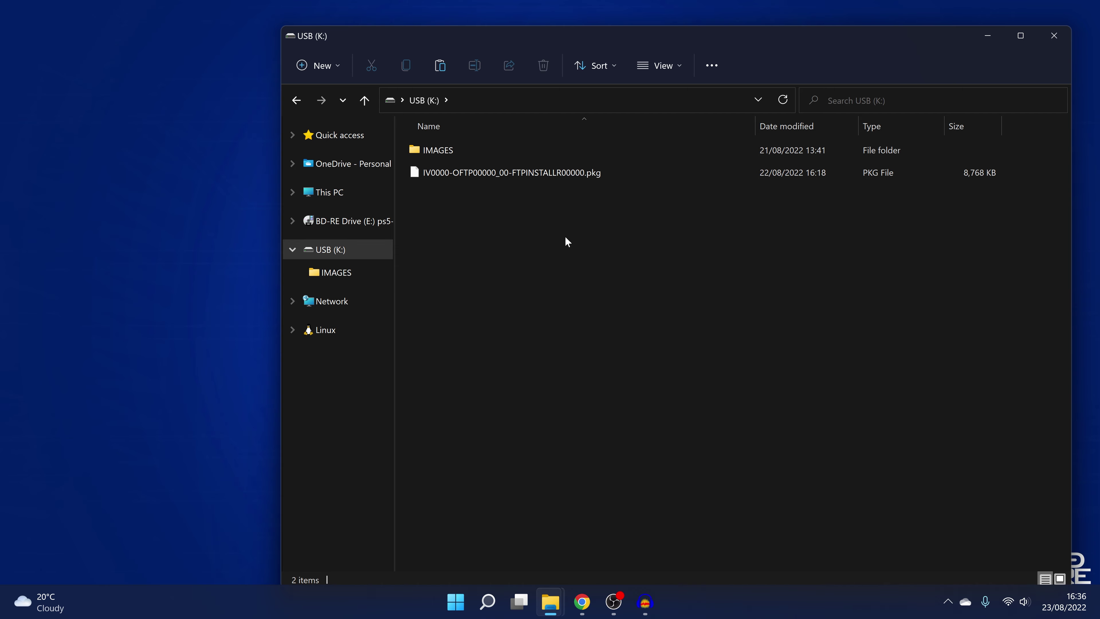
click(1068, 41)
click(947, 601)
click(904, 504)
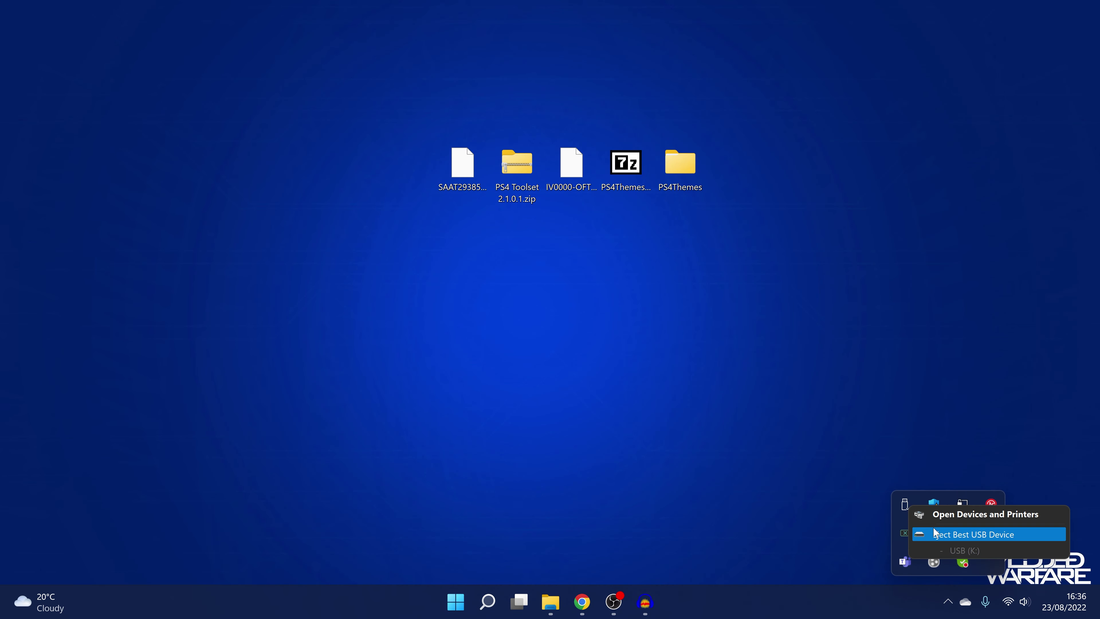
click(936, 534)
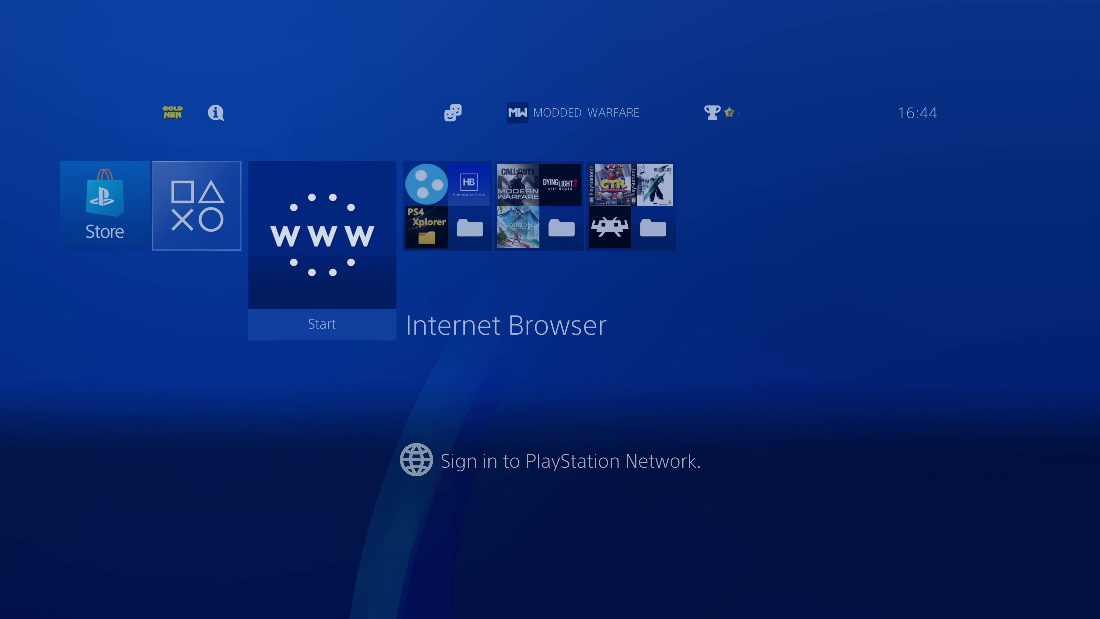
key(Return)
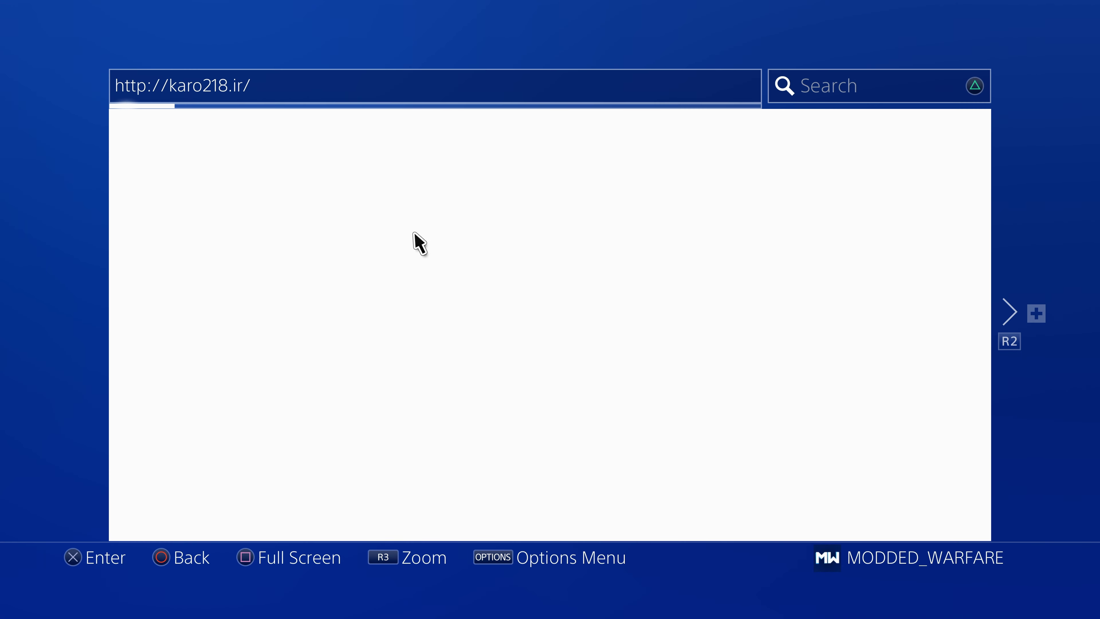
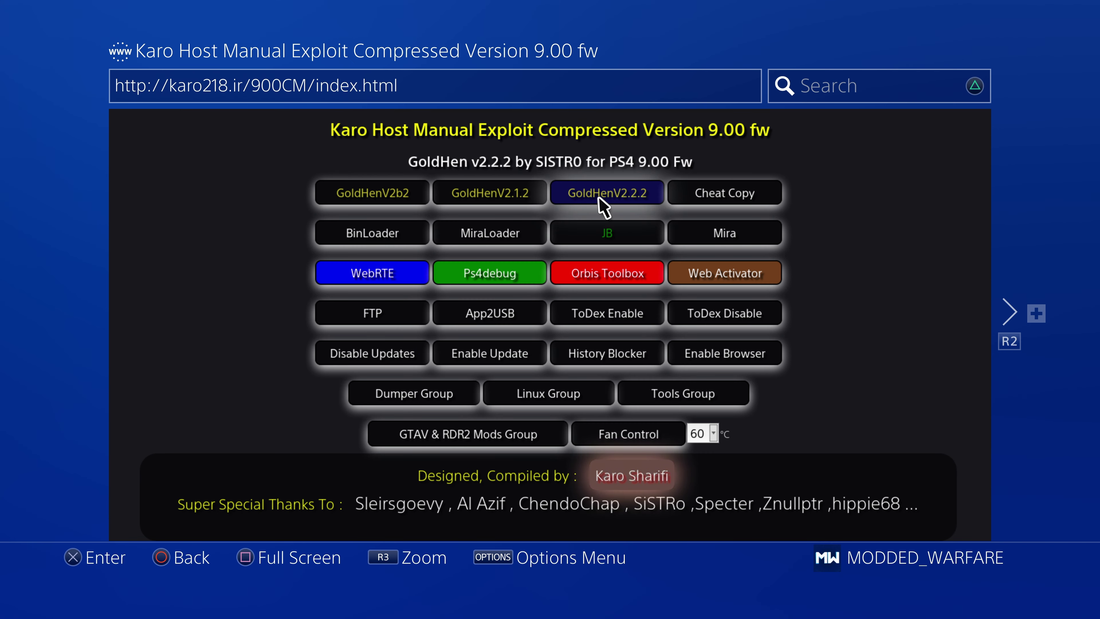
Install IV0000-OFTP00000_00-FTPINSTALLR00000.pkg from Settings > ★ GoldHEN ★ > Package Installer
key(super)
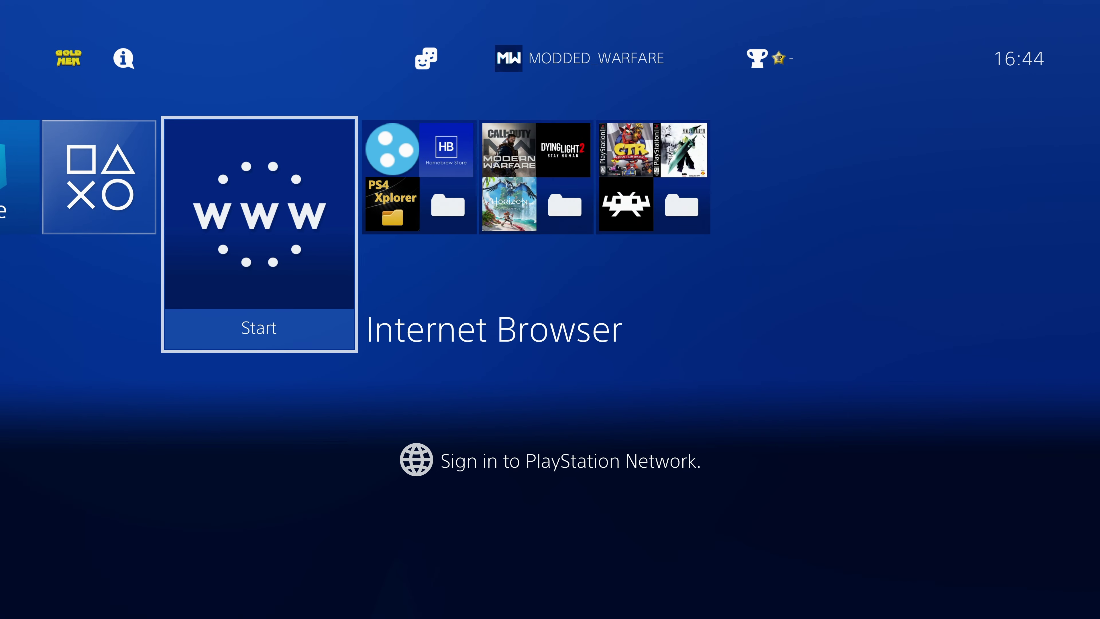
key(Up)
key(Right)
key(Right)
key(Right)
key(Right)
key(Right)
key(Right)
key(Right)
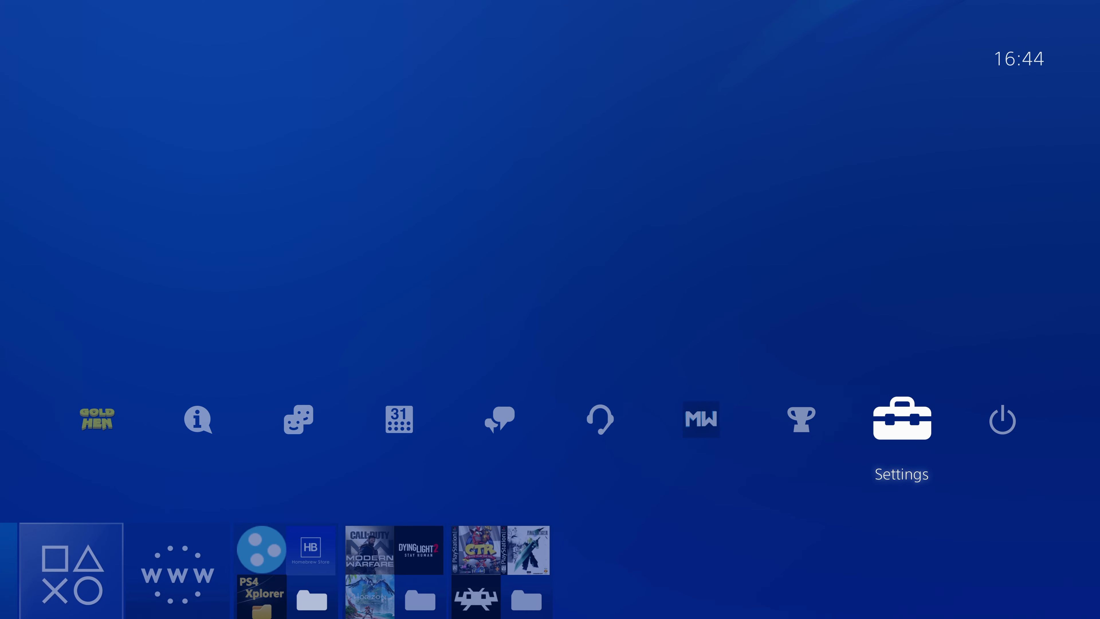
key(Return)
key(Up)
key(Up)
key(Up)
key(Up)
key(Return)
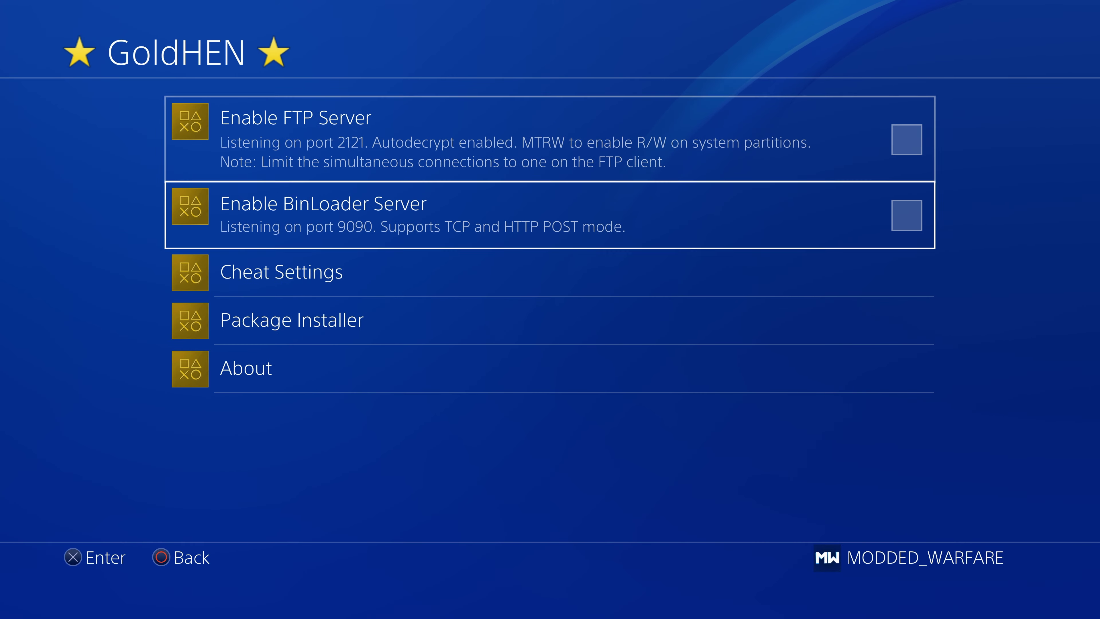
key(Down)
key(Down)
key(Return)
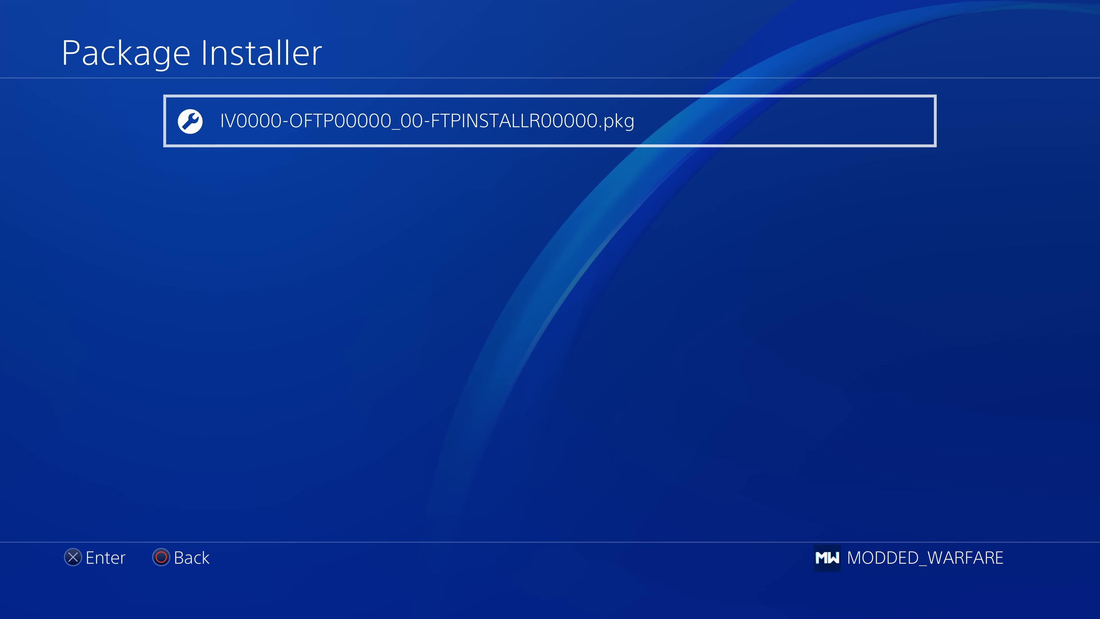
key(Return)
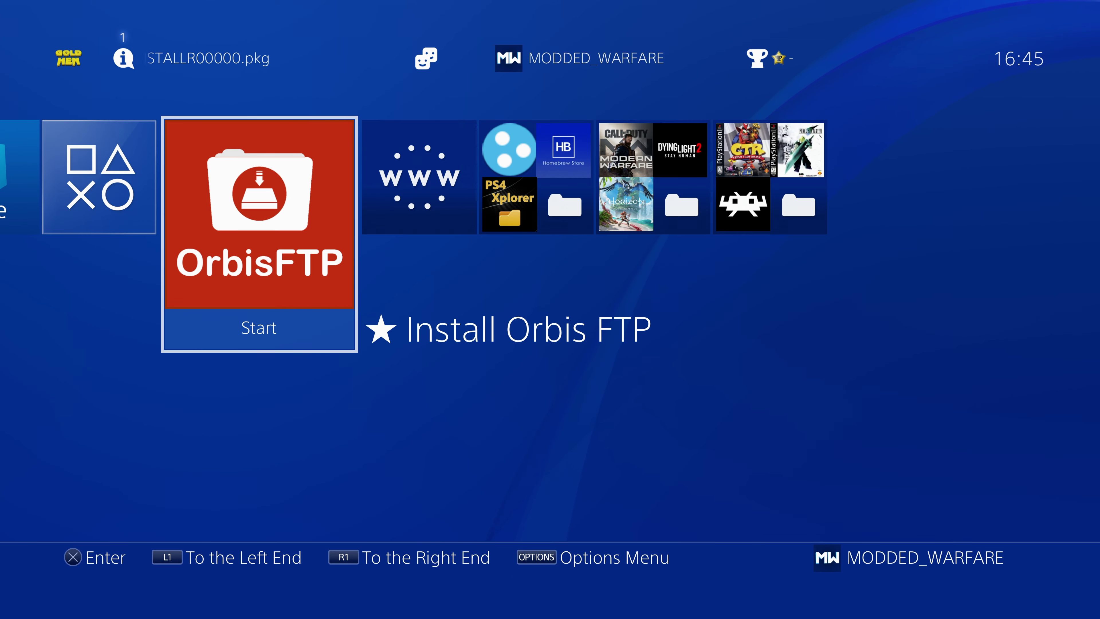
Run the Install Orbis FTP tile until Orbis FTP reports it is ready to use
key(Return)
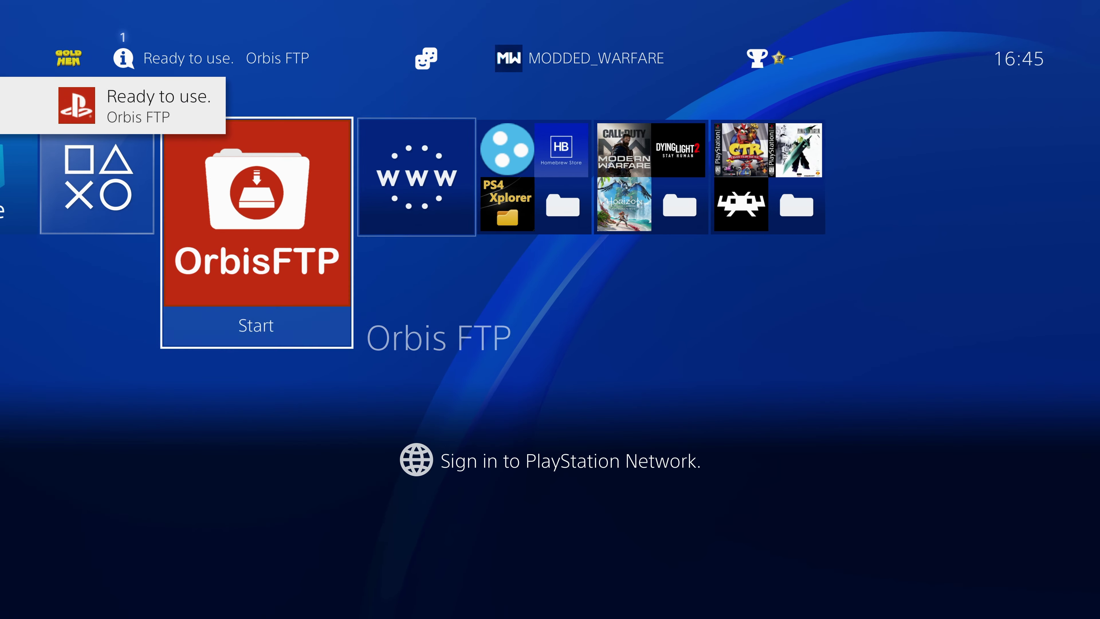
key(Left)
key(Left)
key(Right)
key(Right)
key(Up)
key(Down)
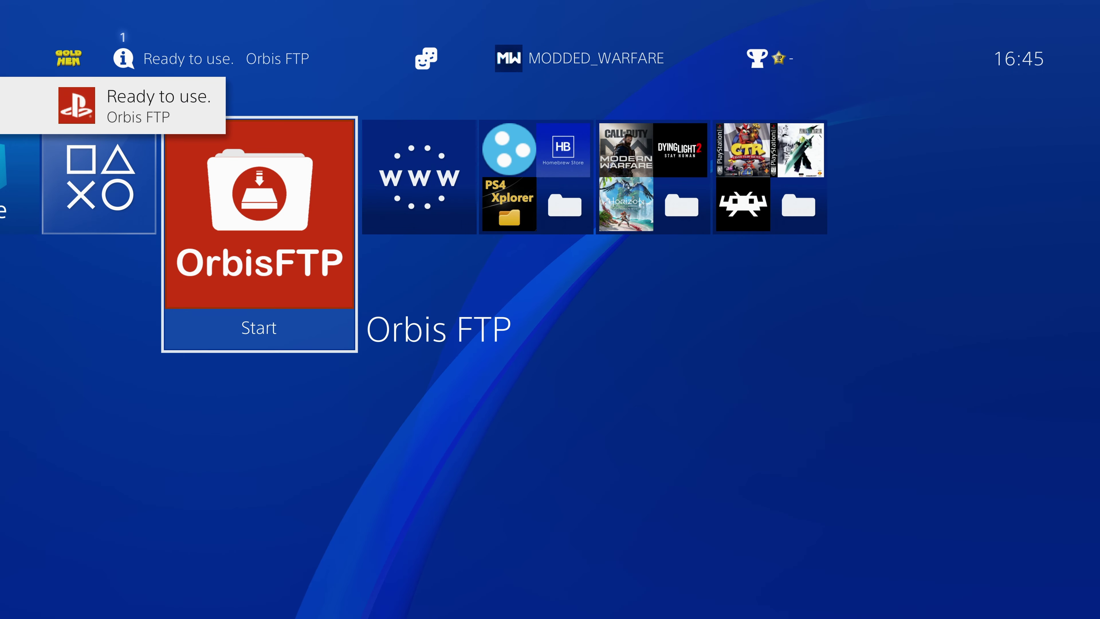
Step between the Orbis FTP and Internet Browser tiles on the home screen
key(Right)
key(Left)
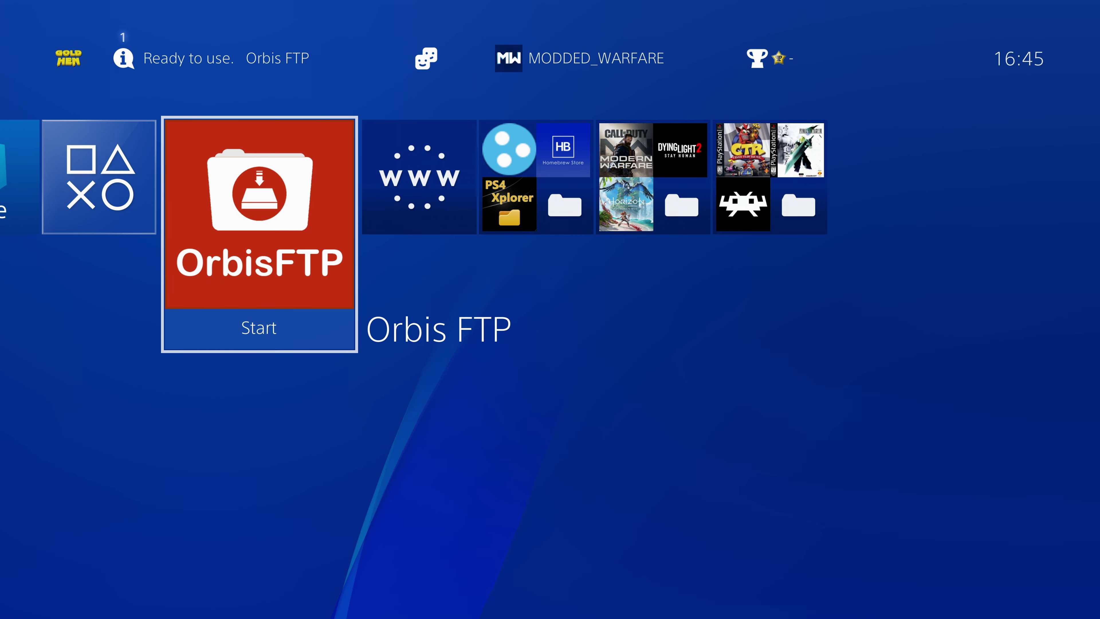
key(Right)
key(Left)
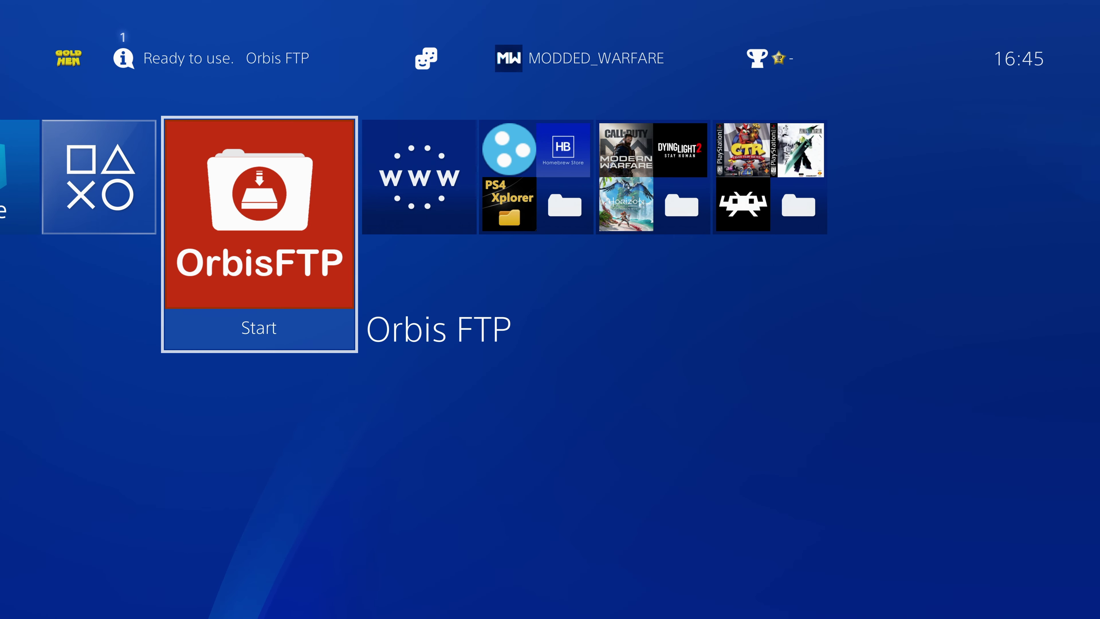
key(Right)
key(Left)
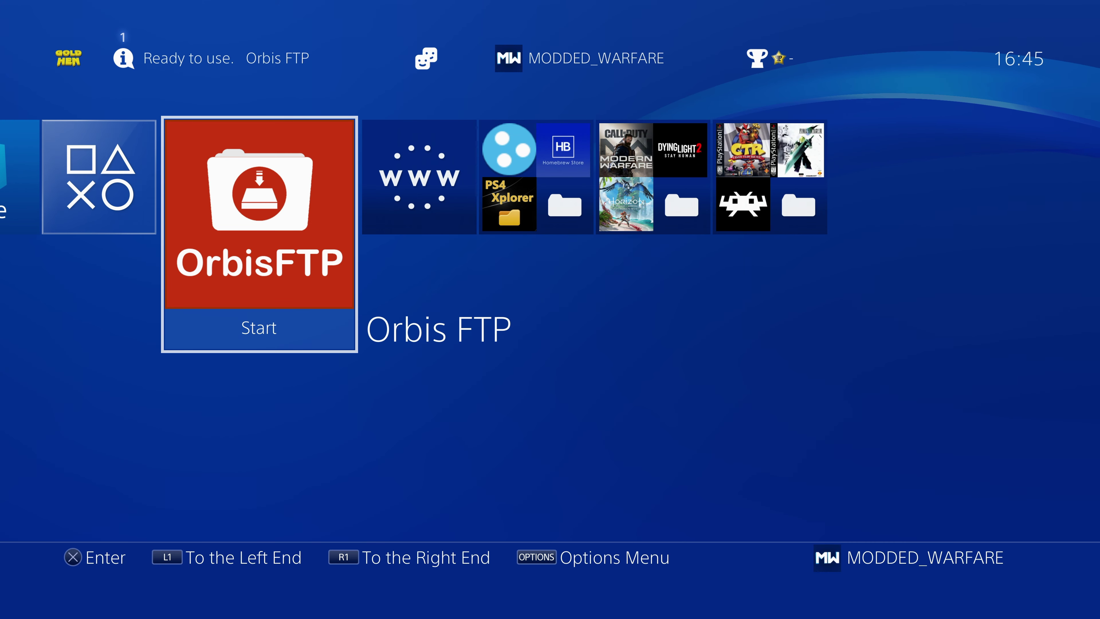
View the console's System Information under Settings > System
key(Up)
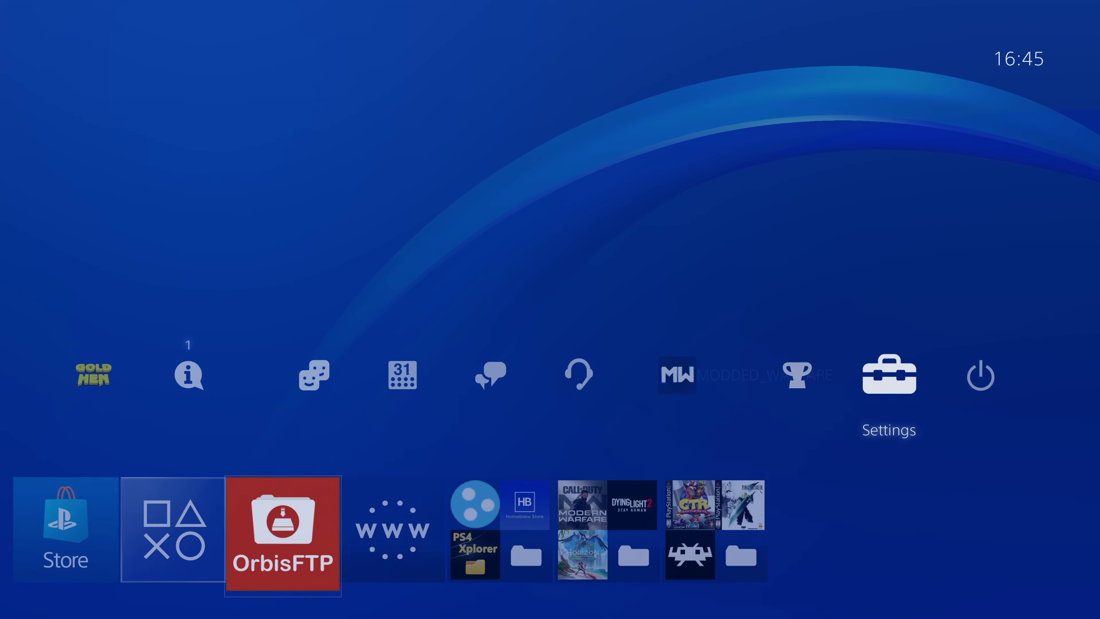
key(Right)
key(Left)
key(Return)
key(Down)
key(Down)
key(Down)
key(Down)
key(Down)
key(Down)
key(Down)
key(Down)
key(Down)
key(Down)
key(Down)
key(Down)
key(Down)
key(Down)
key(Down)
key(Down)
key(Down)
key(Down)
key(Down)
key(Down)
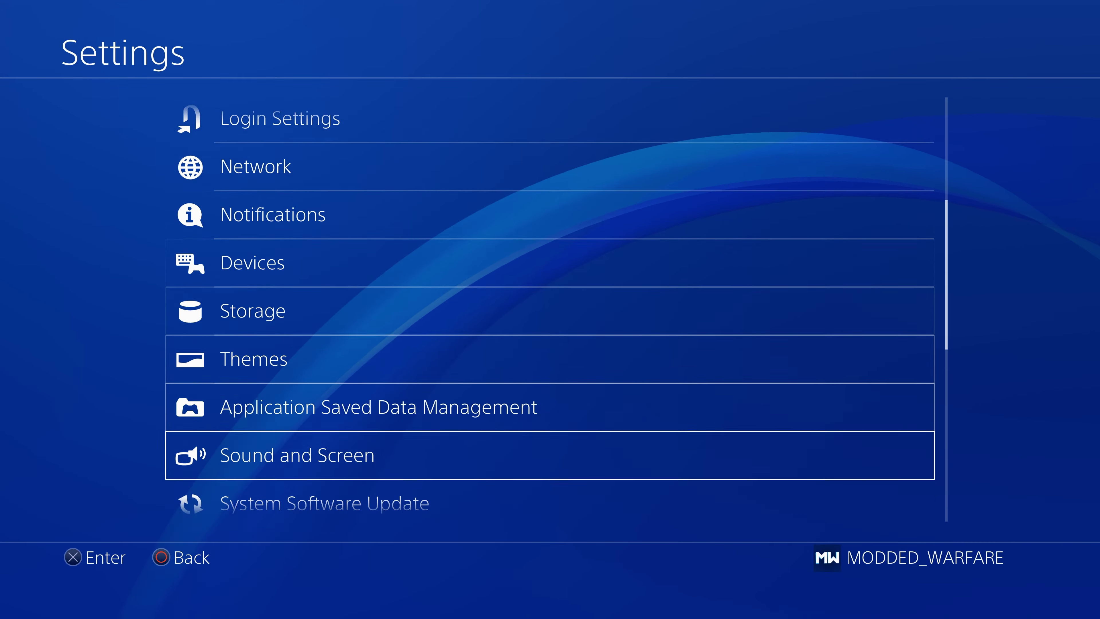
key(Up)
key(Return)
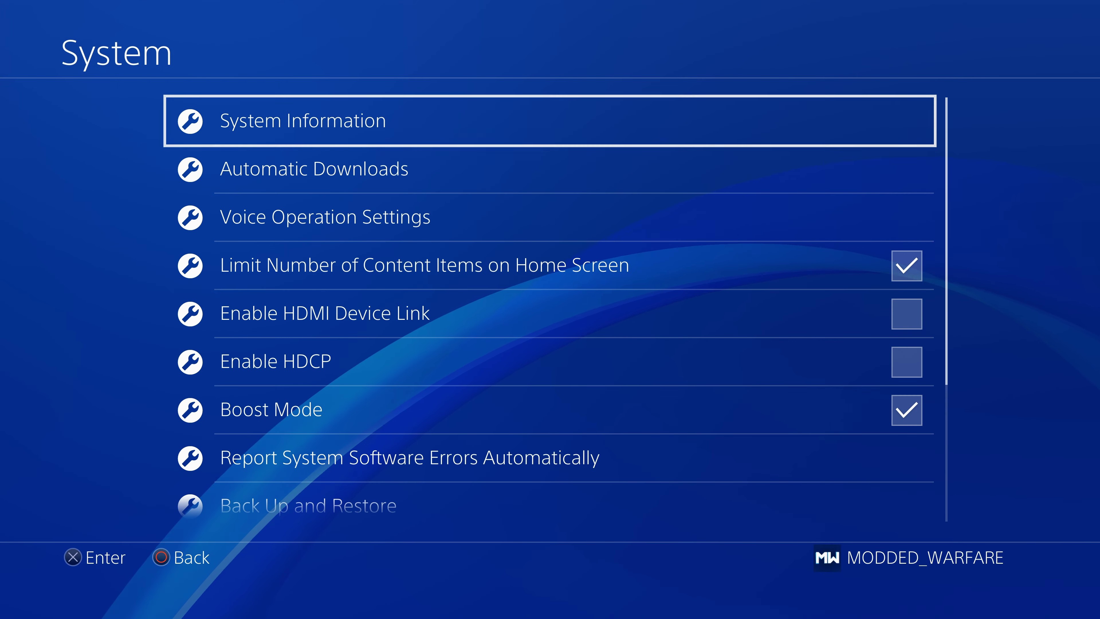
key(Return)
key(Escape)
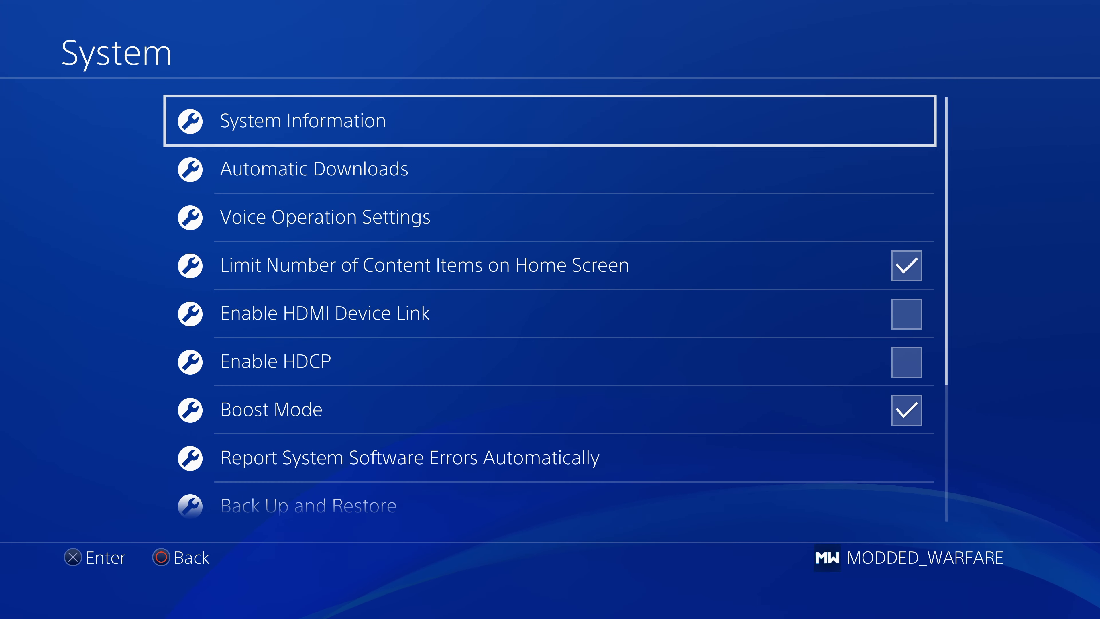
Open the ★ GoldHEN ★ menu and move between the FTP server and BinLoader server options
key(Escape)
key(Up)
key(Up)
key(Up)
key(Up)
key(Up)
key(Up)
key(Up)
key(Up)
key(Up)
key(Up)
key(Up)
key(Up)
key(Up)
key(Up)
key(Up)
key(Up)
key(Up)
key(Up)
key(Up)
key(Up)
key(Up)
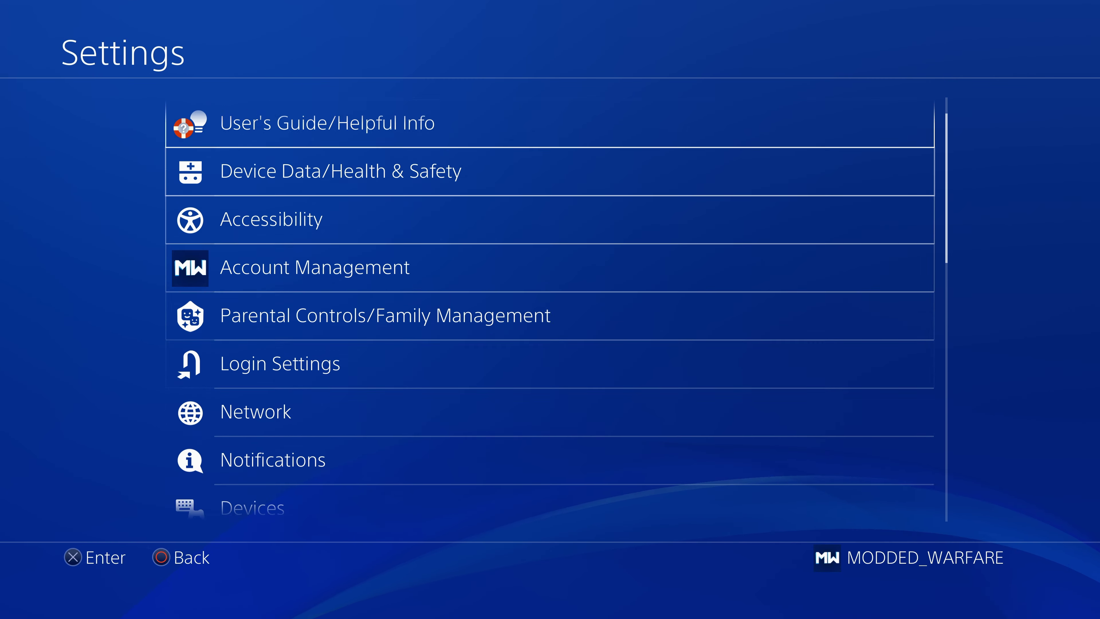
key(Return)
key(Down)
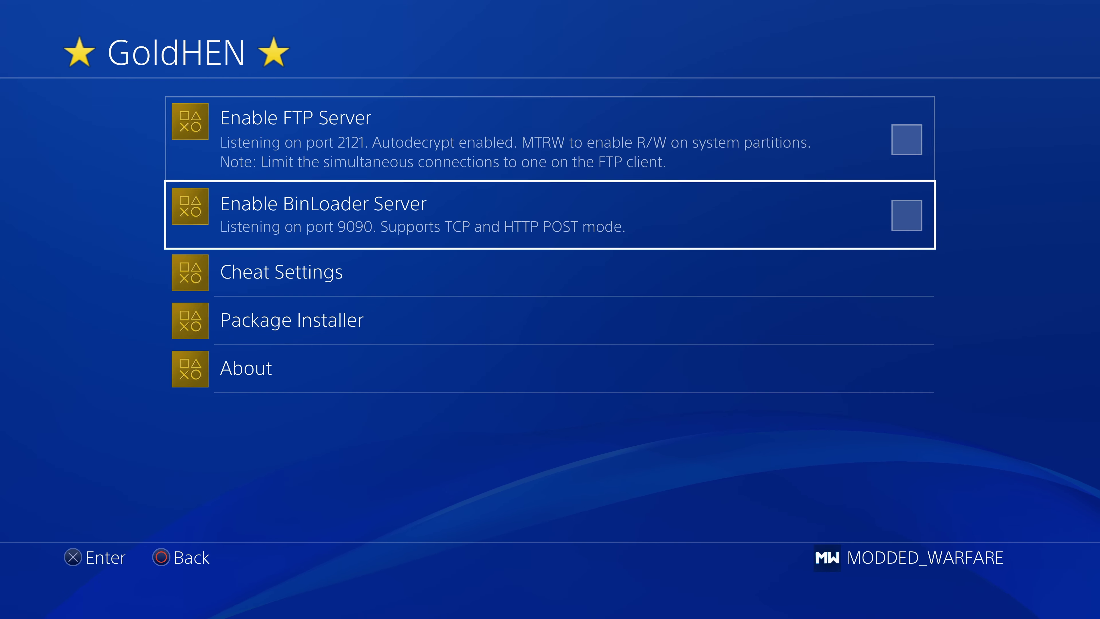
key(Up)
key(Down)
key(Up)
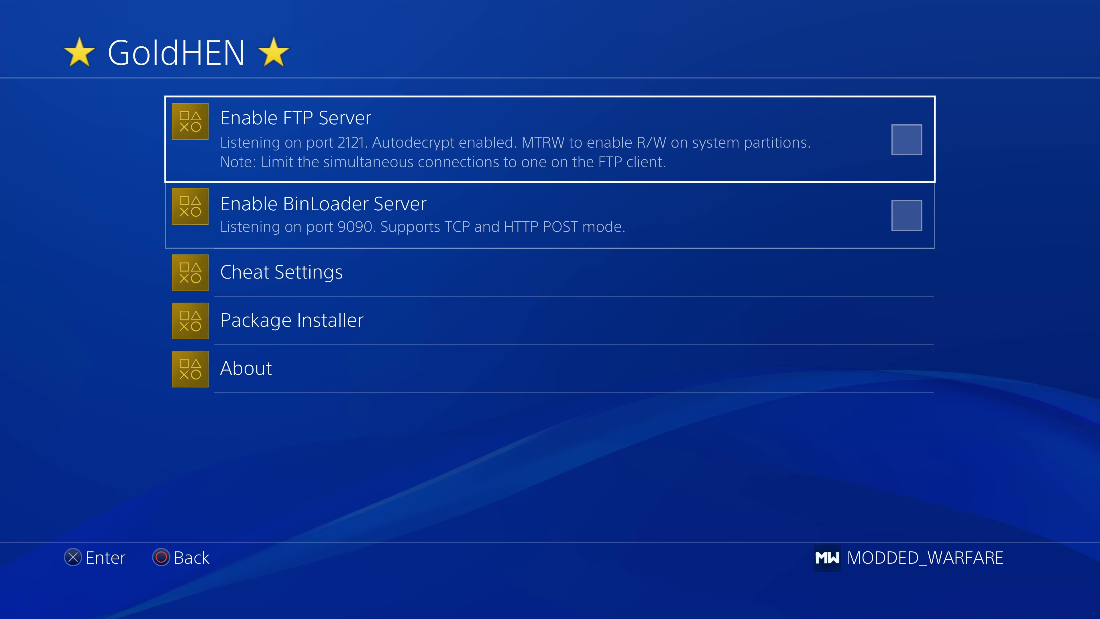
key(Down)
key(Down)
key(Down)
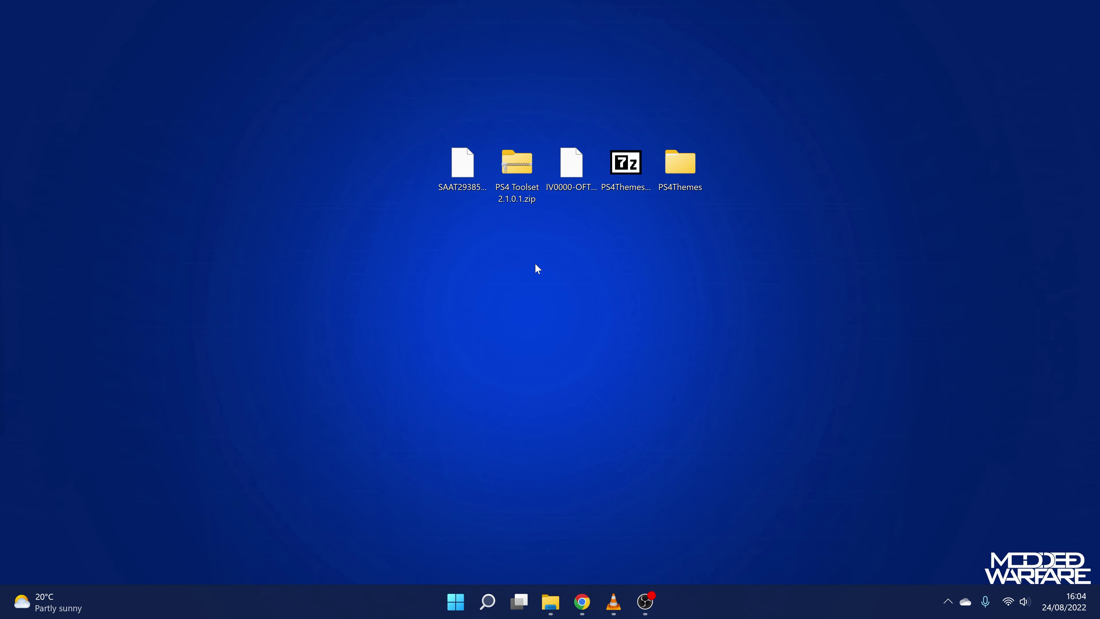
Launch PS4Themes.exe, view and close the About credits, and set the PS4 IP to 192.168.1.37
double_click(678, 188)
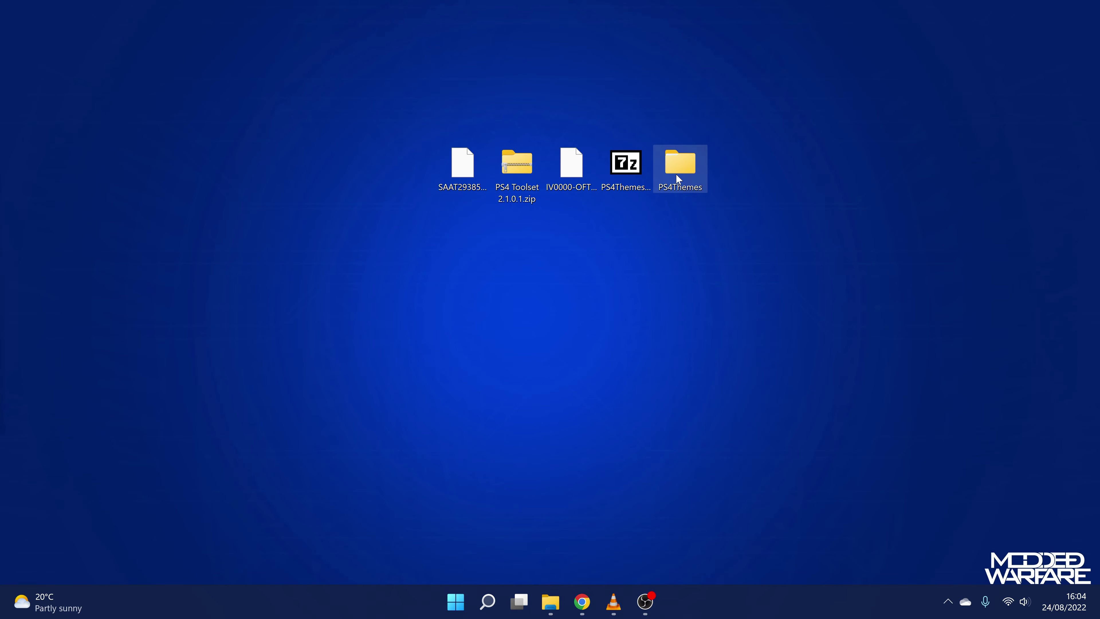
click(675, 174)
double_click(491, 172)
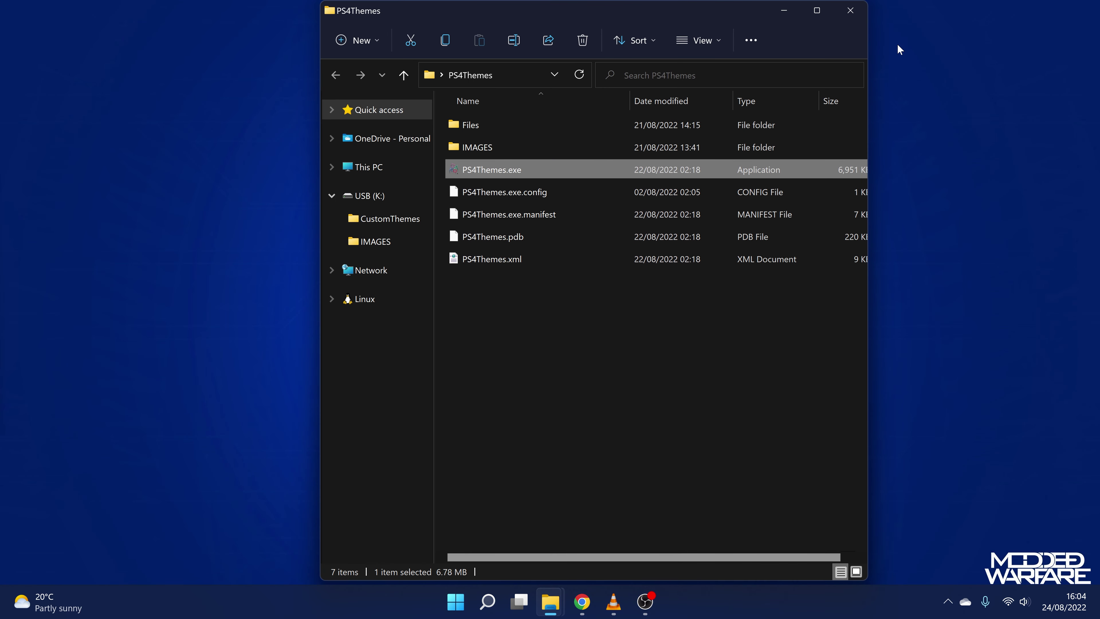
click(783, 11)
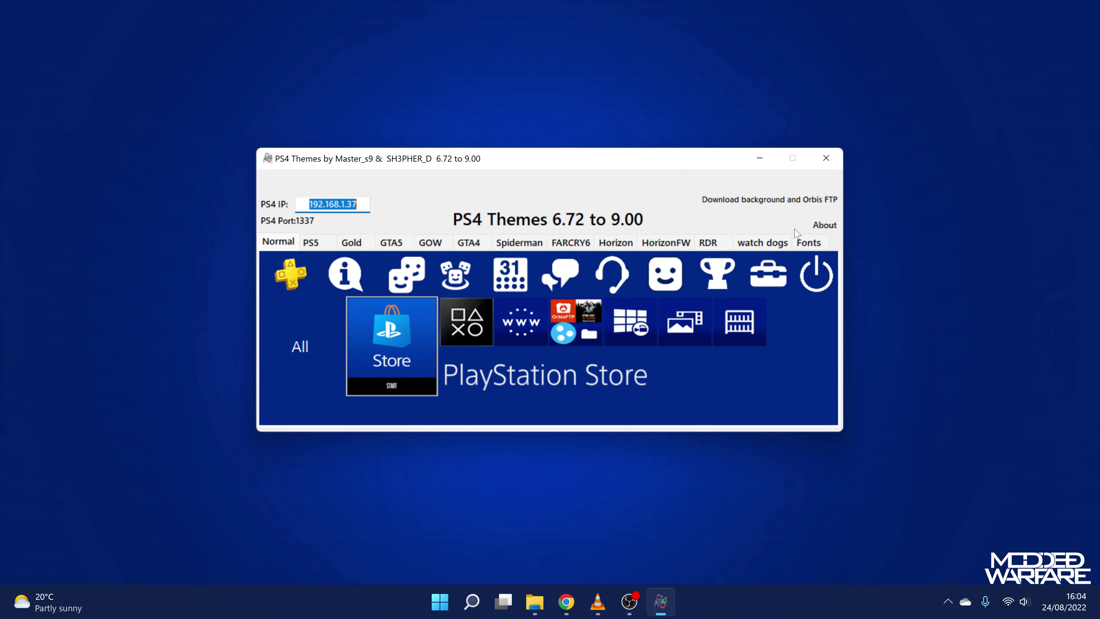
click(813, 226)
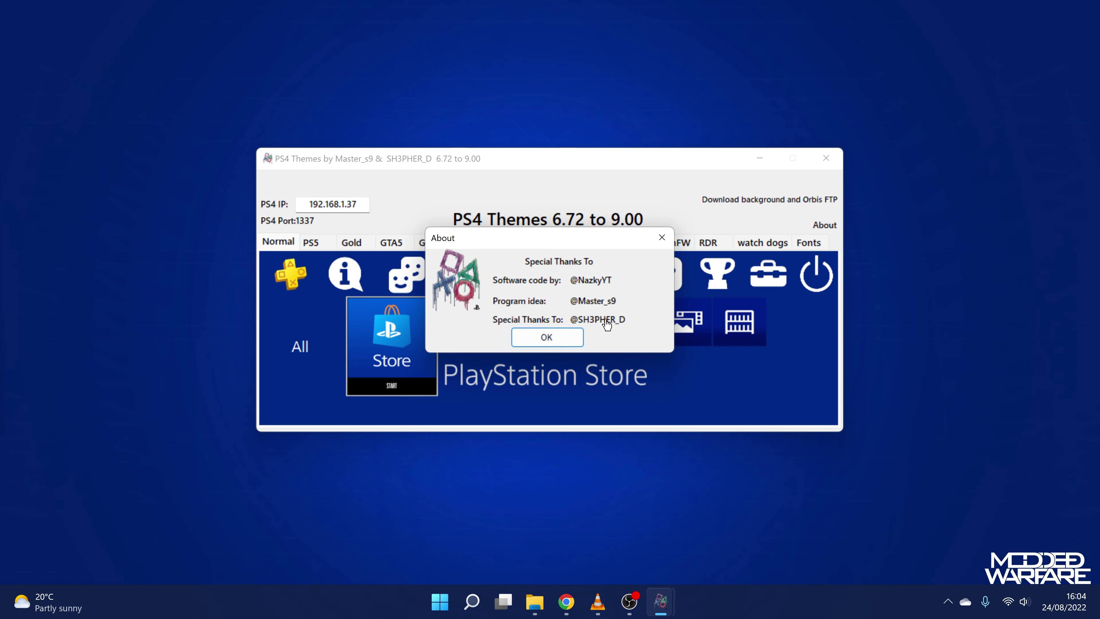
click(563, 338)
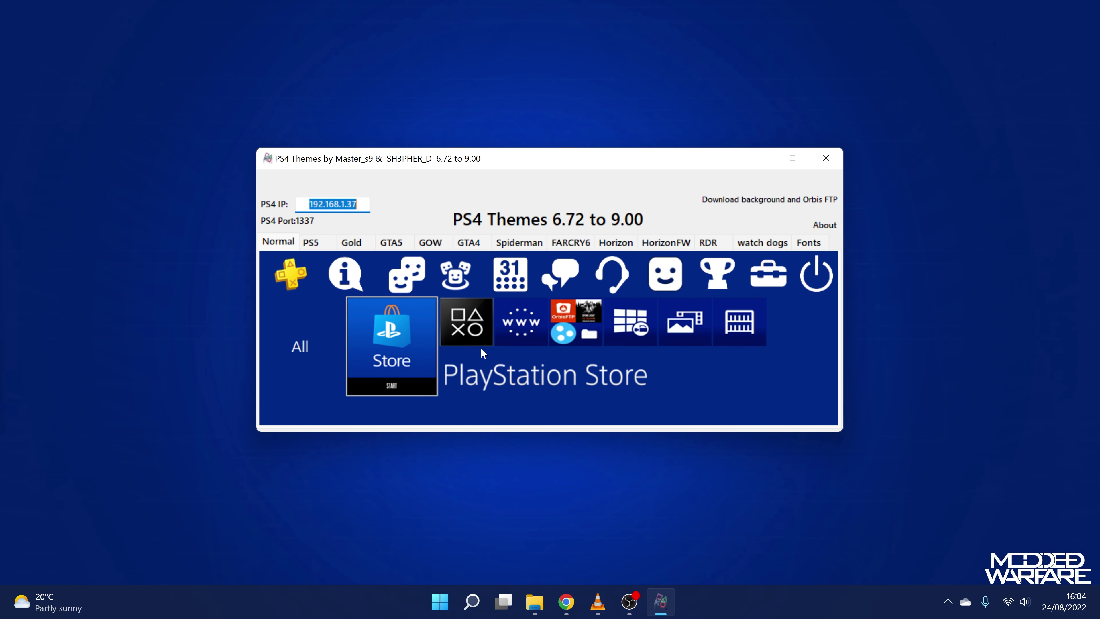
key(BackSpace)
text(192.168.1.37)
Preview the PS5, Gold, GTA5, GOW, GTA4, Spiderman and FARCRY6 themes
click(316, 245)
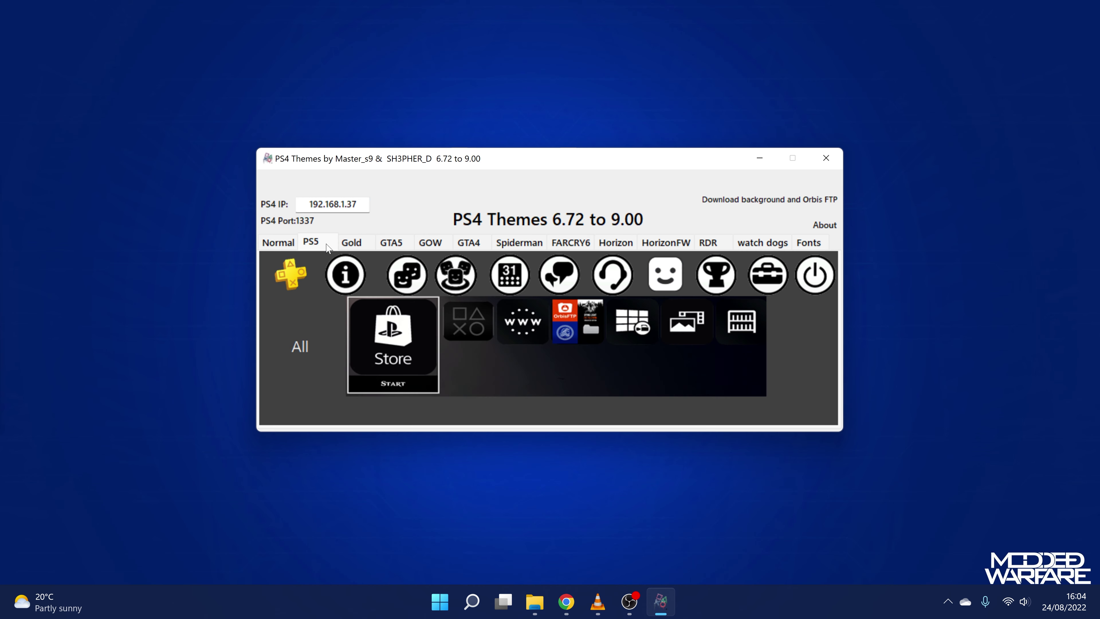
click(362, 247)
click(402, 246)
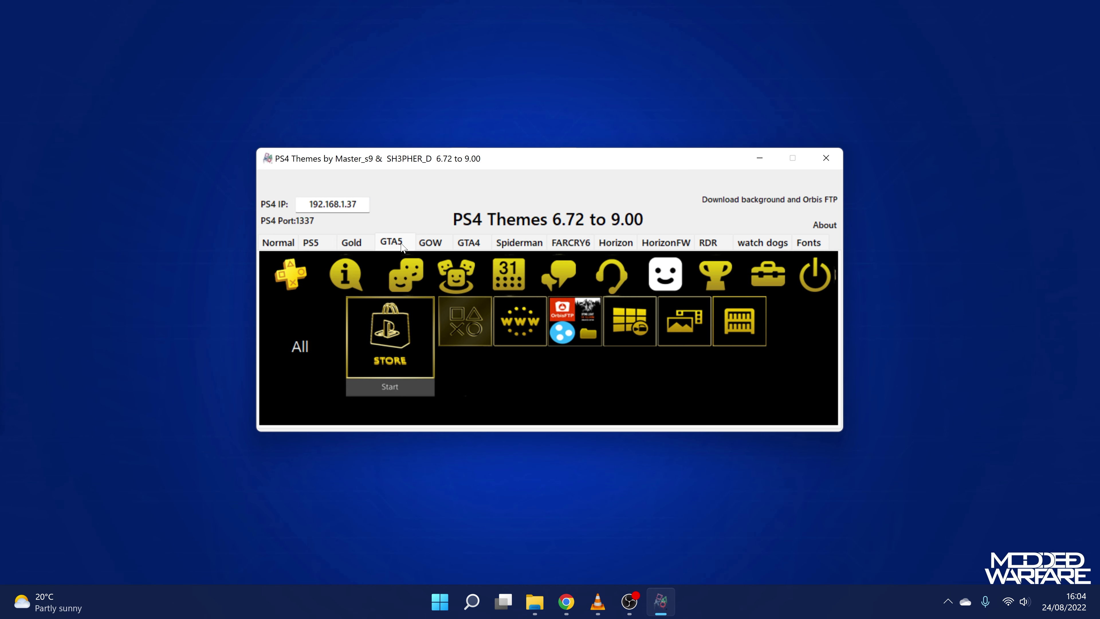
click(428, 247)
click(469, 247)
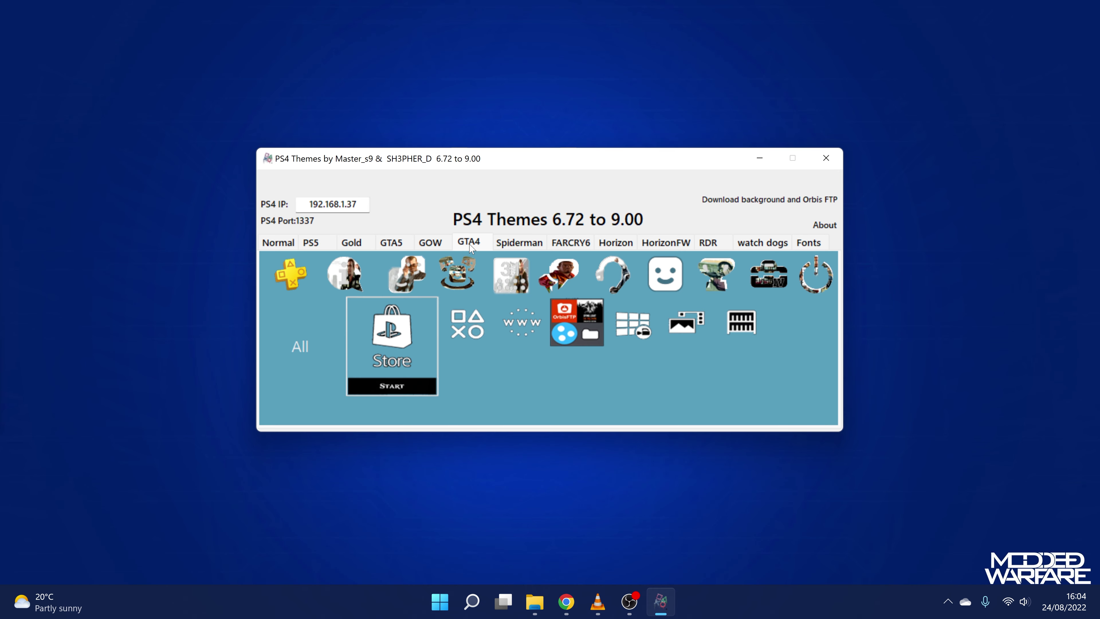
click(516, 245)
click(568, 245)
Preview the Horizon, Horizon Forbidden West, Red Dead and Watch Dogs themes, then the font previews
click(628, 245)
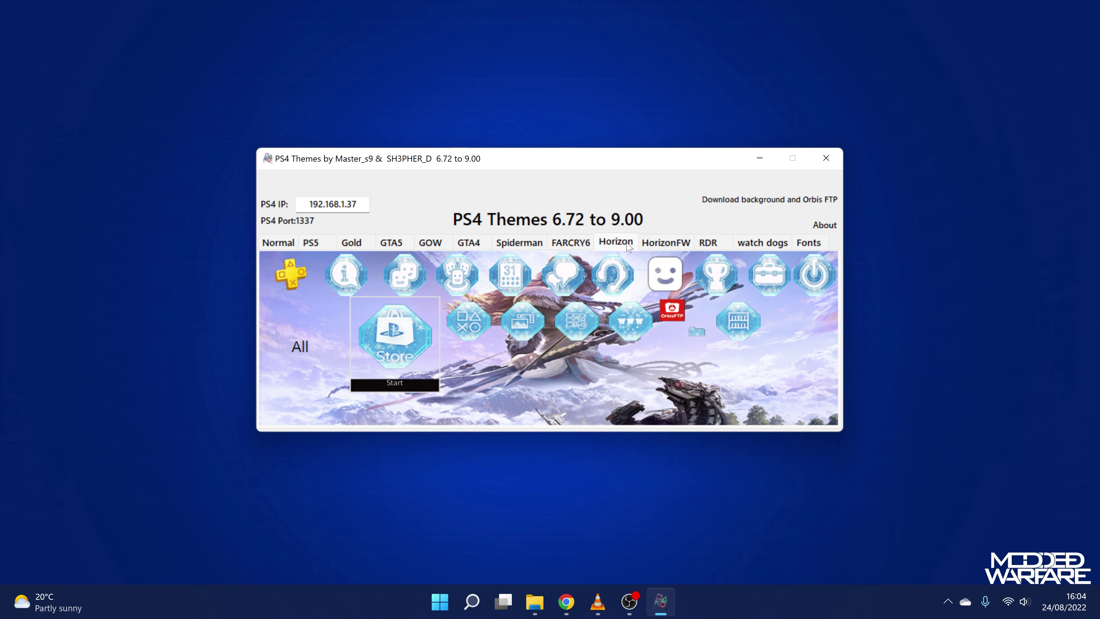
click(671, 246)
click(720, 245)
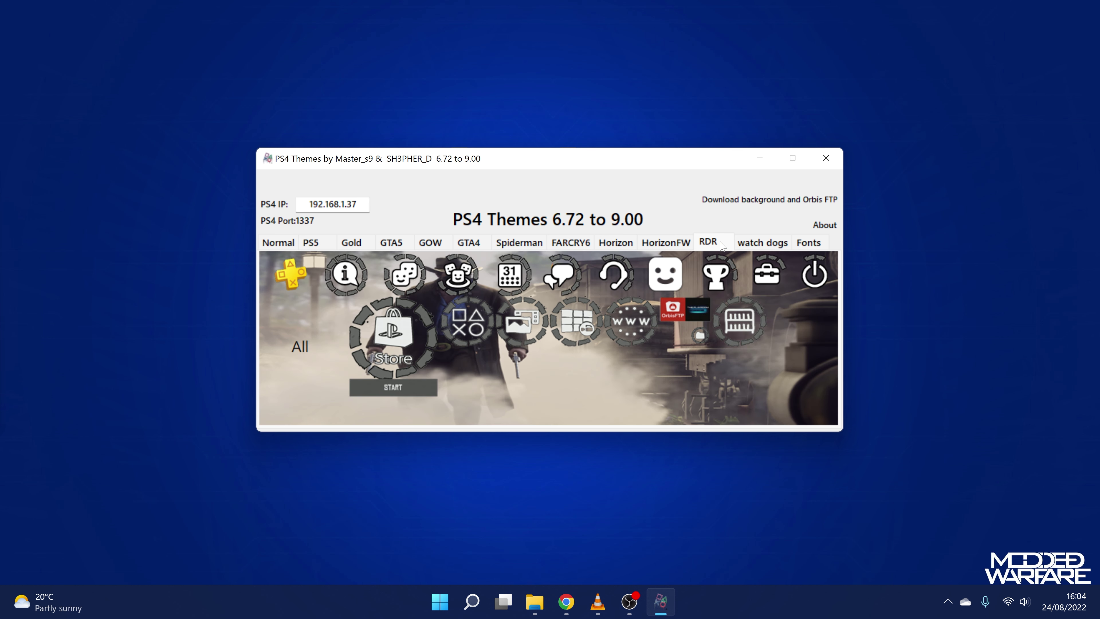
click(759, 245)
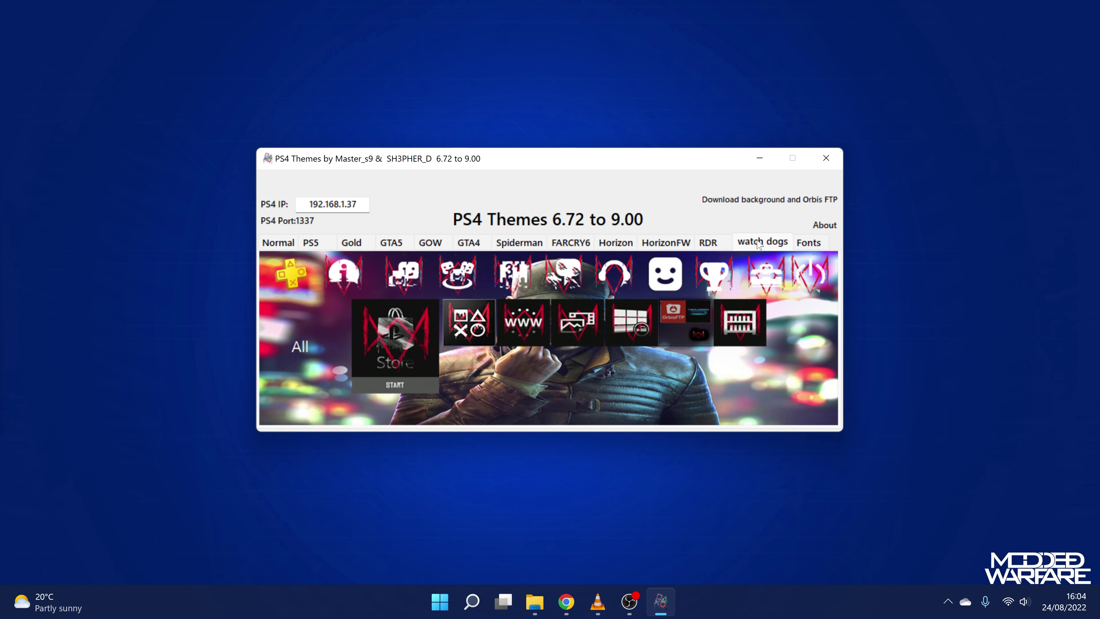
click(817, 246)
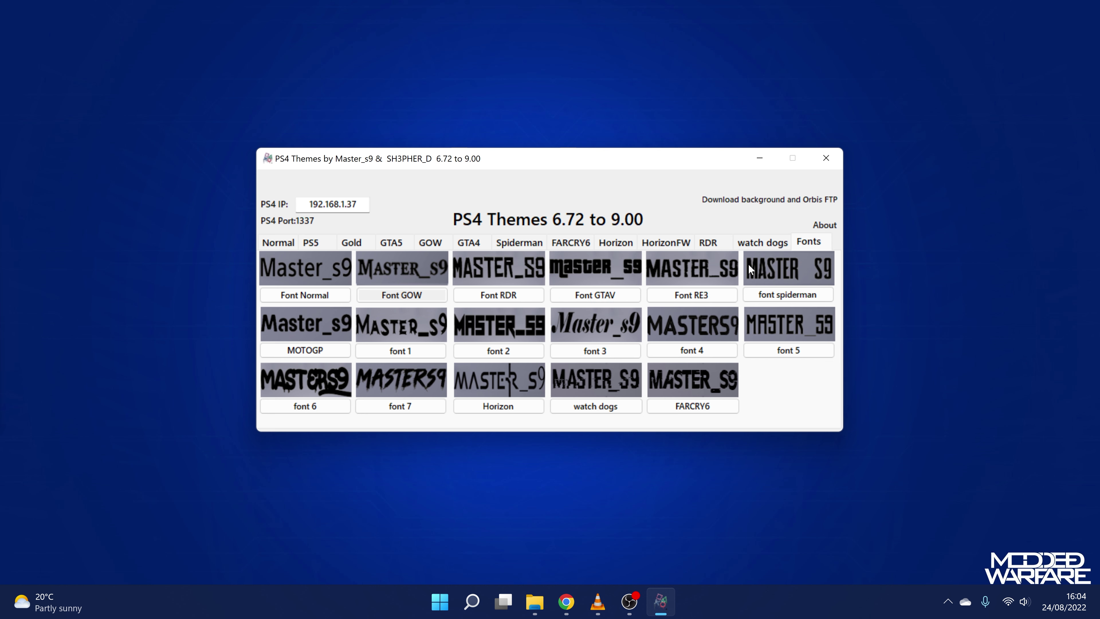
Send the watch dogs theme to the PS4, confirming the overwrite and dismissing the sent notice
click(764, 246)
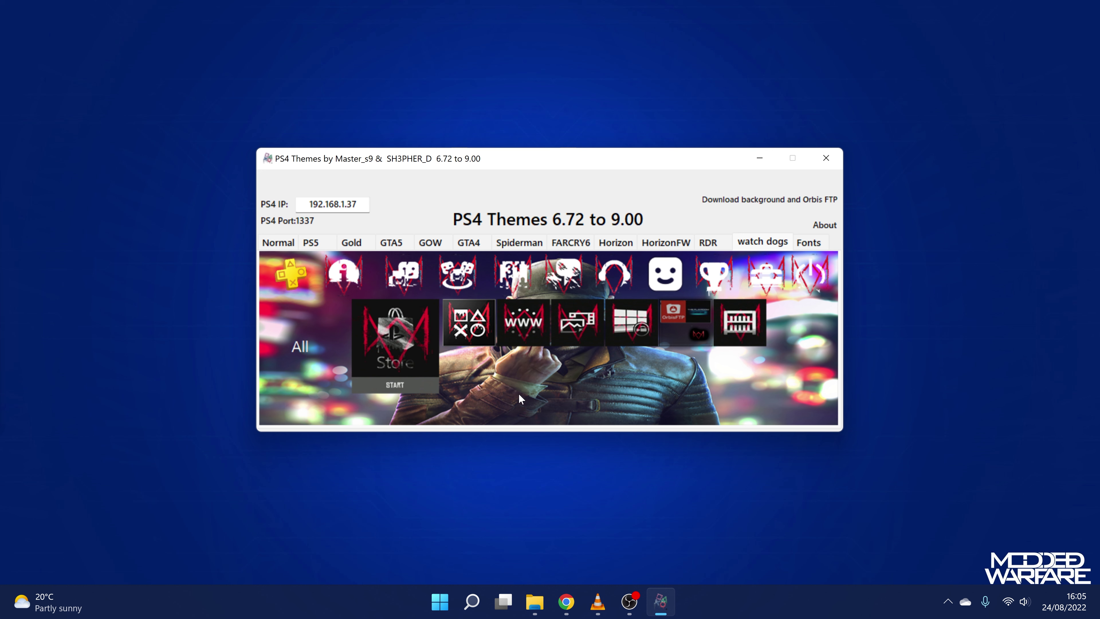
click(307, 358)
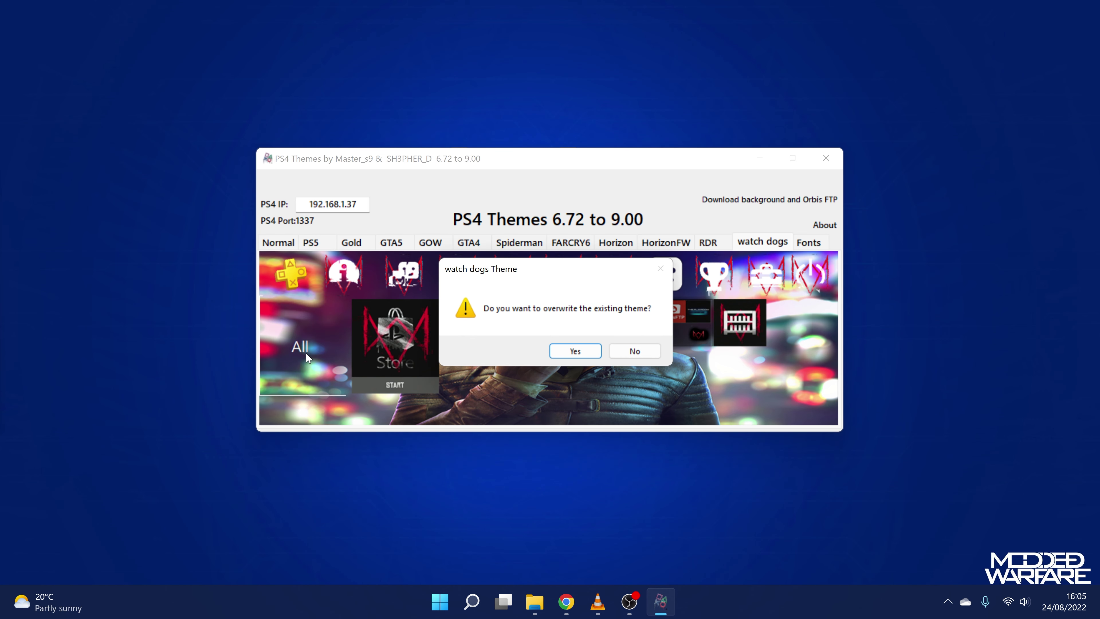
click(580, 351)
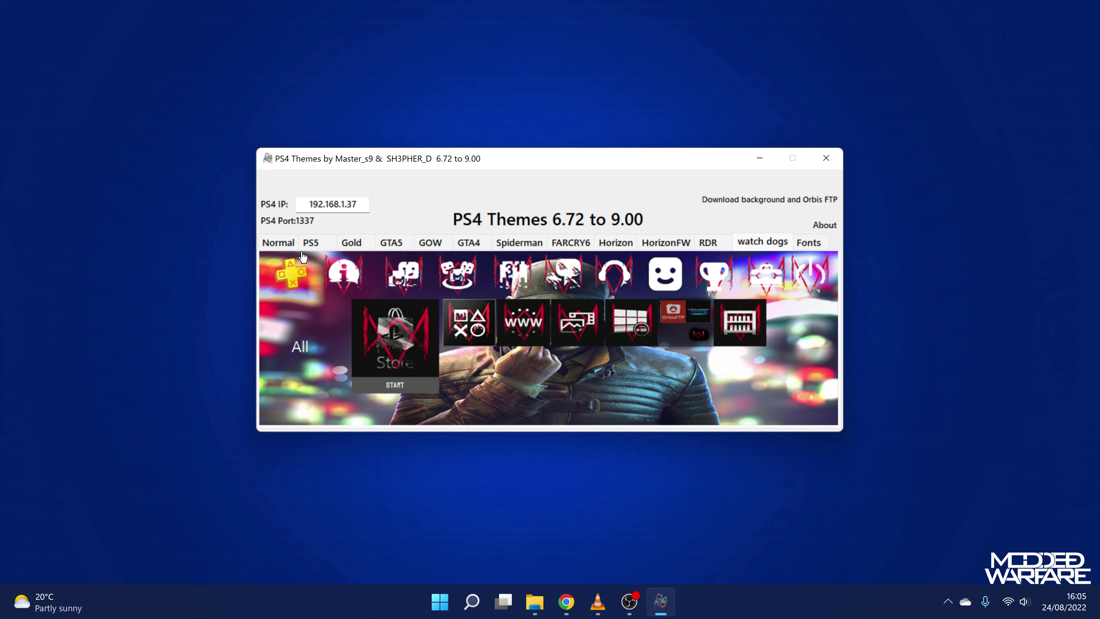
click(593, 392)
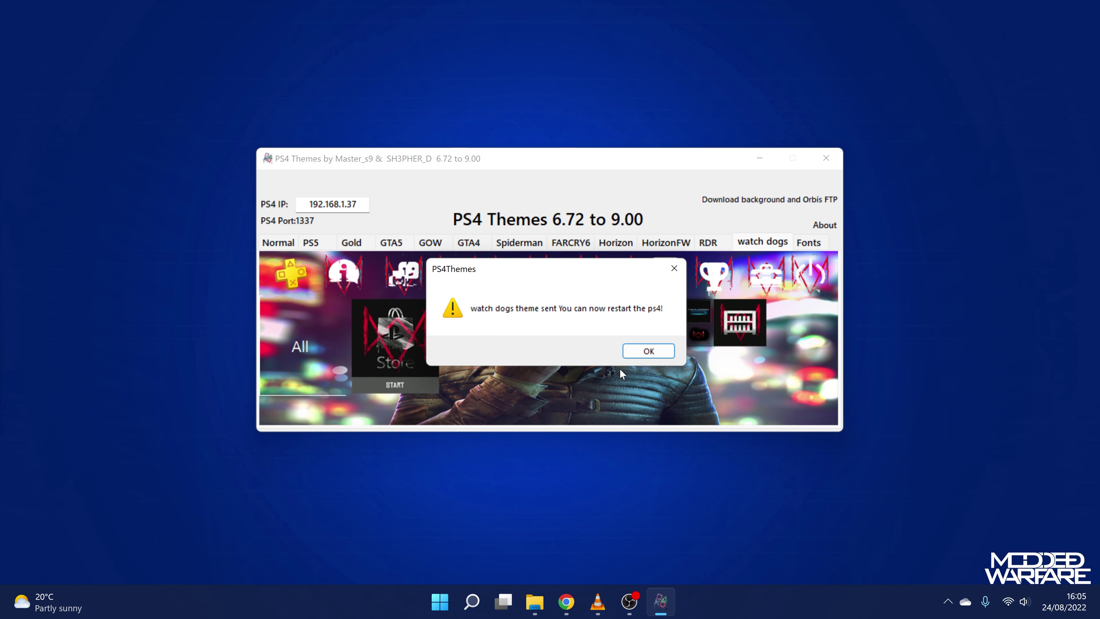
click(655, 351)
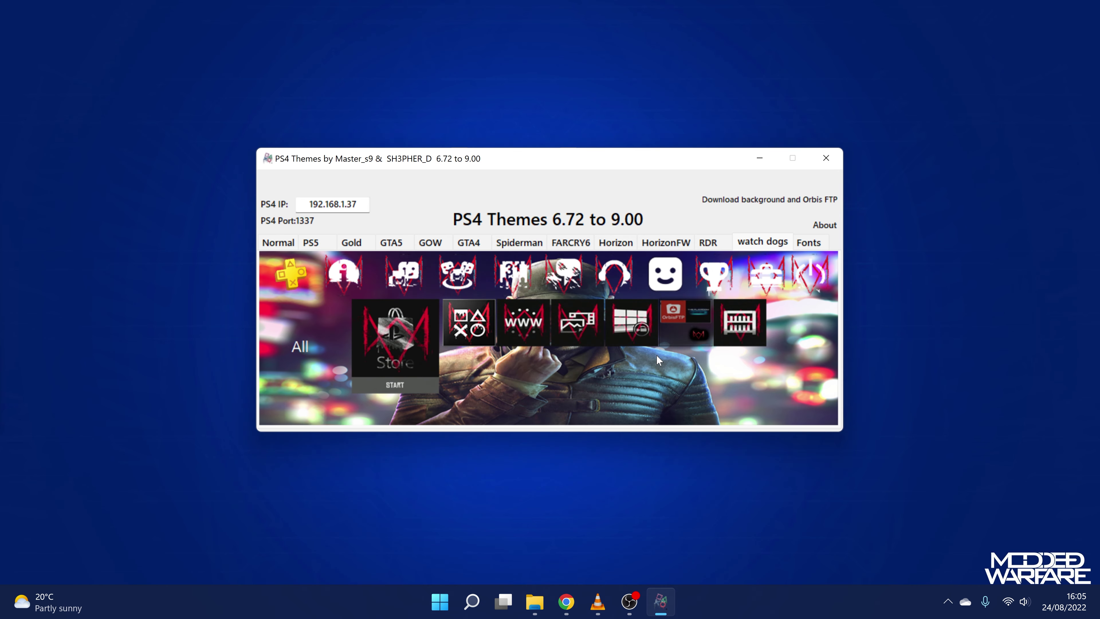
Send the watch dogs font from the Fonts tab to the PS4, overwriting the existing font
click(808, 243)
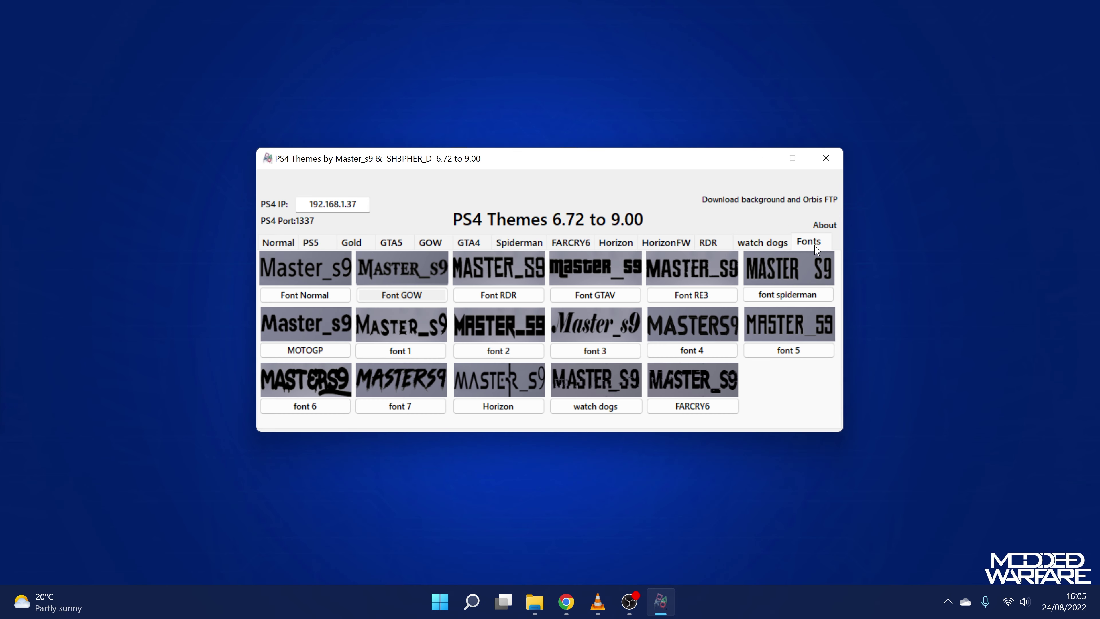
click(586, 409)
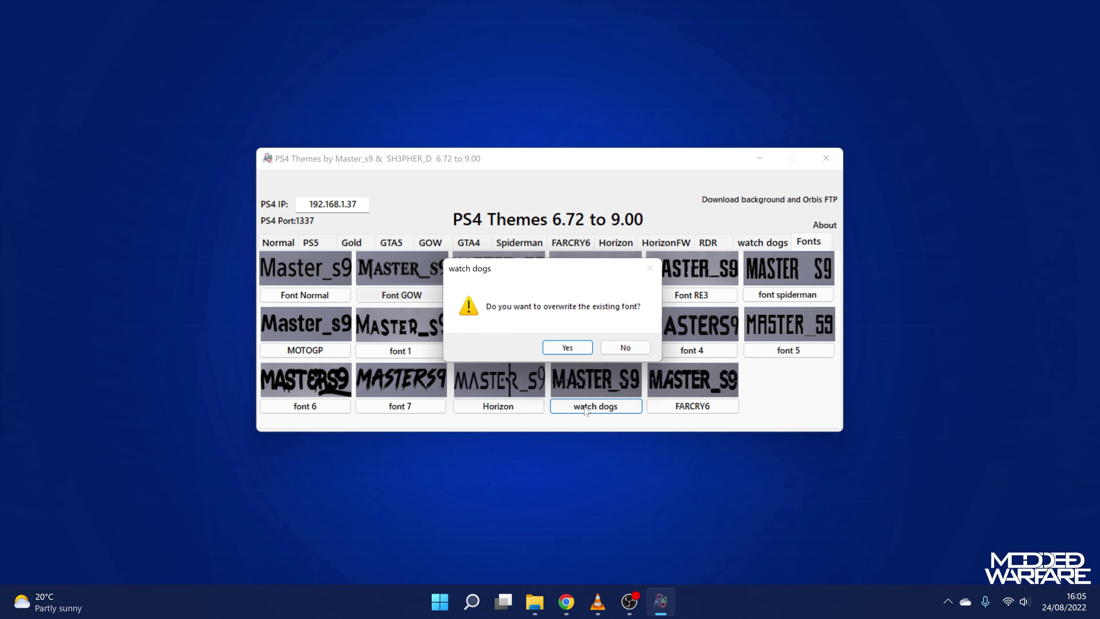
click(572, 351)
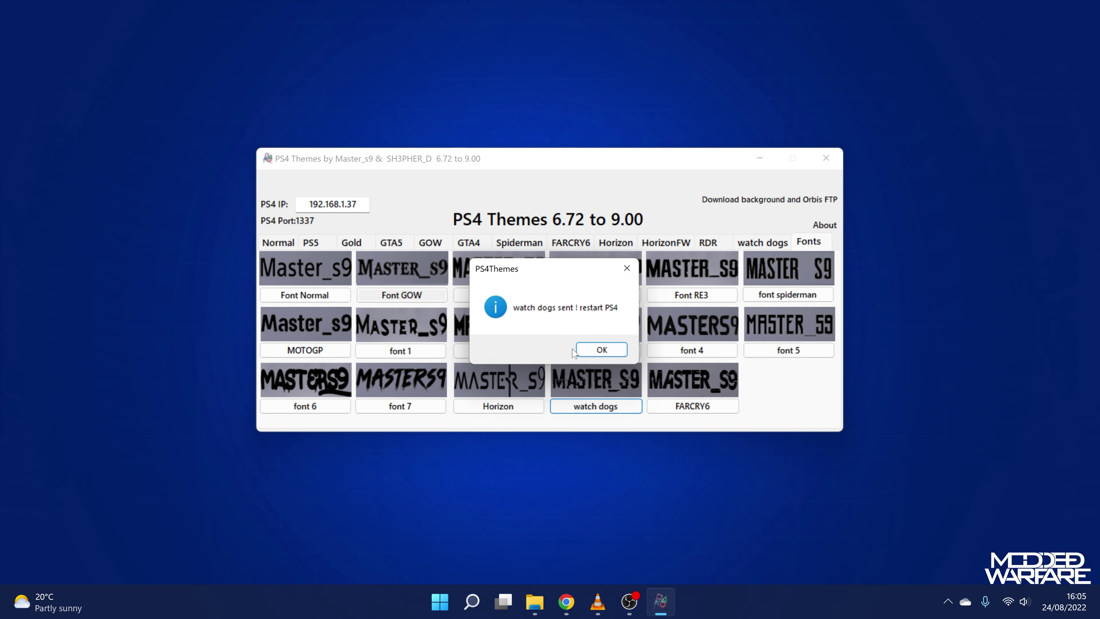
click(604, 351)
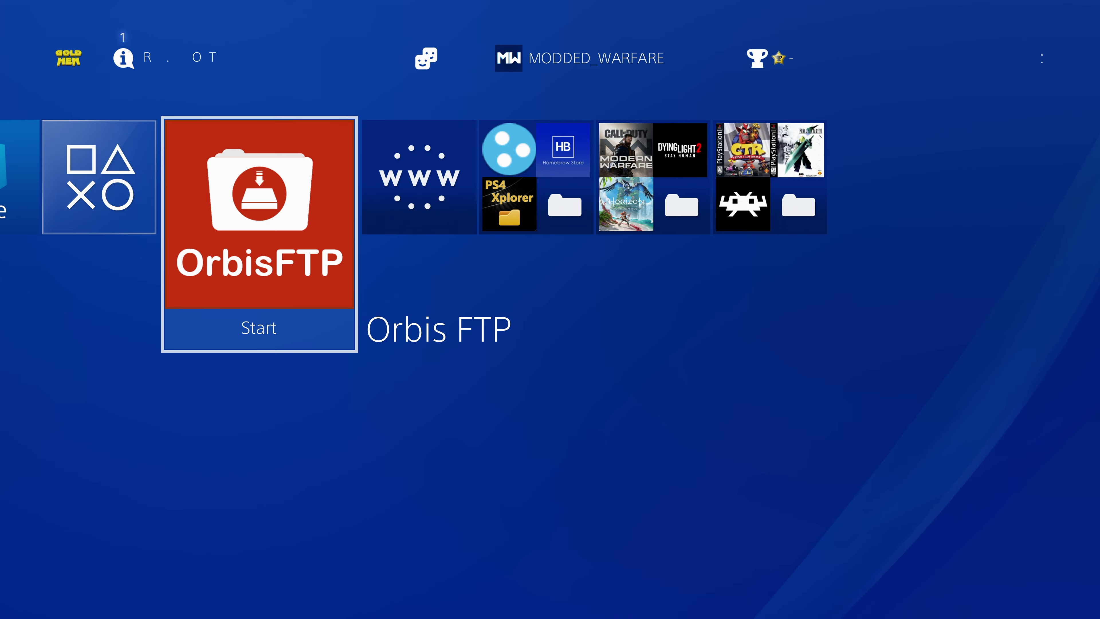
Step between the OrbisFTP and Internet Browser tiles on the home screen
key(Right)
key(Left)
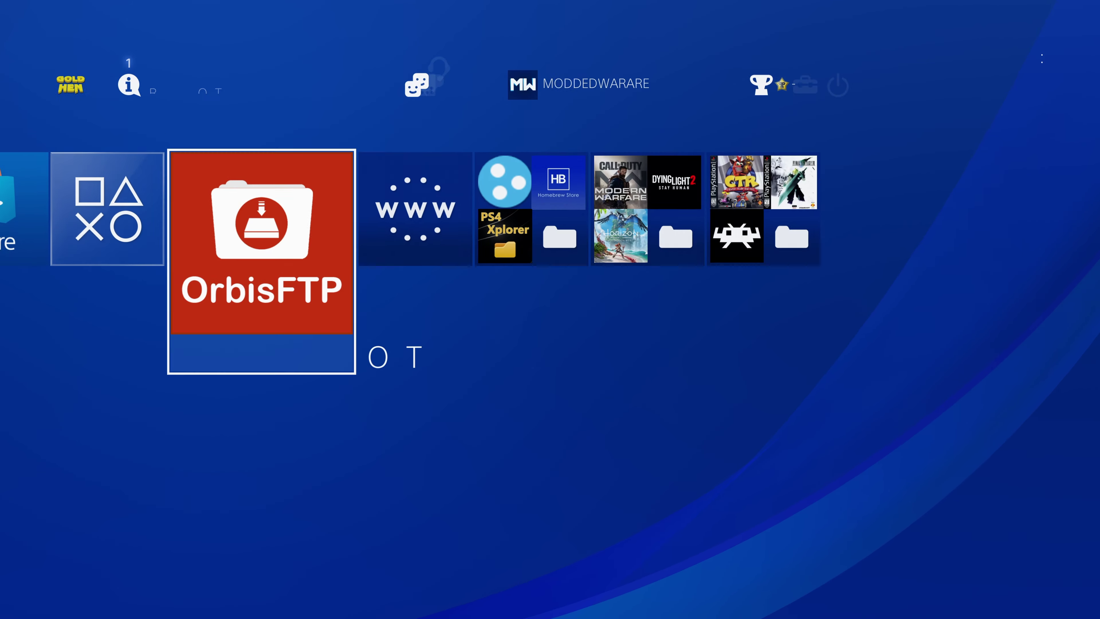
key(Right)
key(Left)
key(Left)
key(Right)
key(Right)
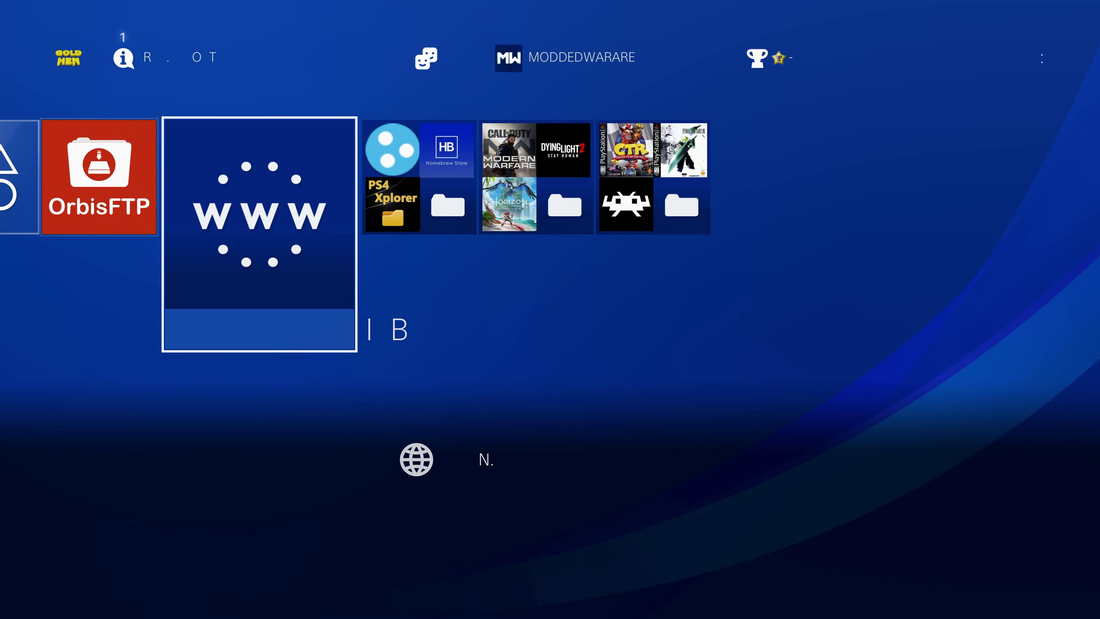
key(Left)
key(Left)
Open the console Settings, move through its list, and return to the home screen
key(Left)
key(Up)
key(Right)
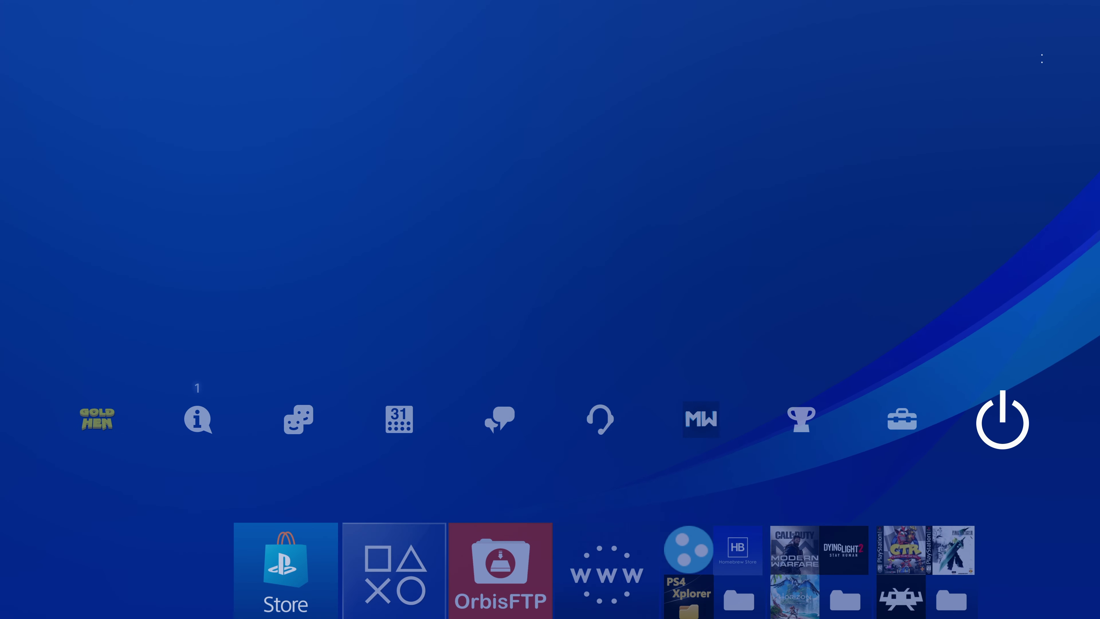
key(Left)
key(Return)
key(Down)
key(Down)
key(Down)
key(Down)
key(Down)
key(Down)
key(Down)
key(Down)
key(Down)
key(Down)
key(Down)
key(Down)
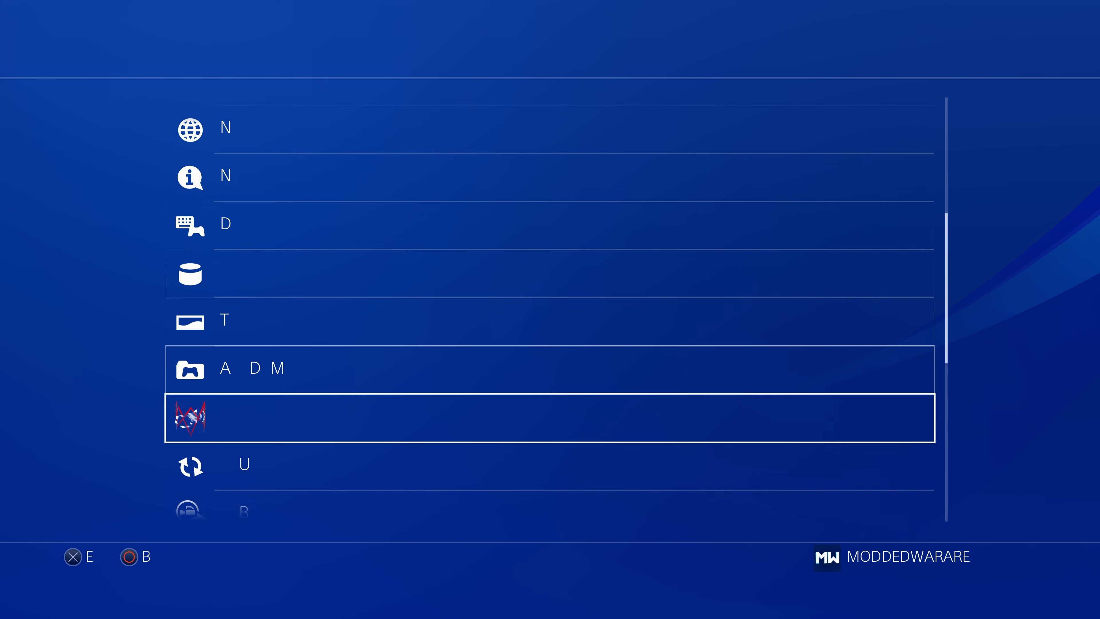
key(Down)
key(Down)
key(Down)
key(Down)
key(Down)
key(Down)
key(Down)
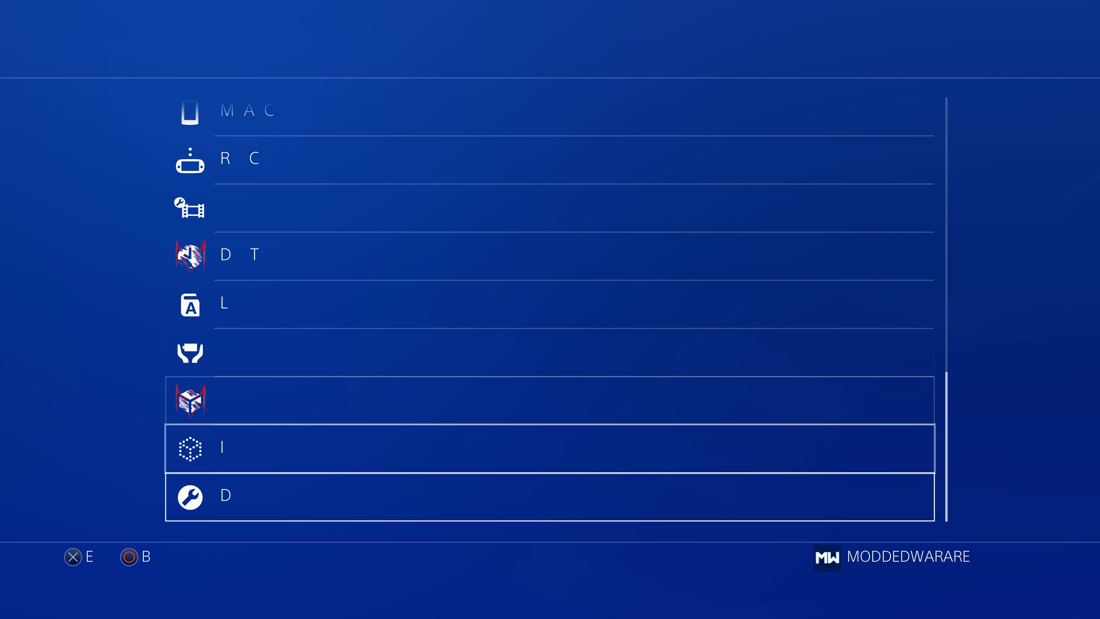
key(Up)
key(Up)
key(Up)
key(Up)
key(Up)
key(Up)
key(Up)
key(Up)
key(Up)
key(Up)
key(Up)
key(Up)
key(Up)
key(Up)
key(Up)
key(Up)
key(Up)
key(Up)
key(Up)
key(Up)
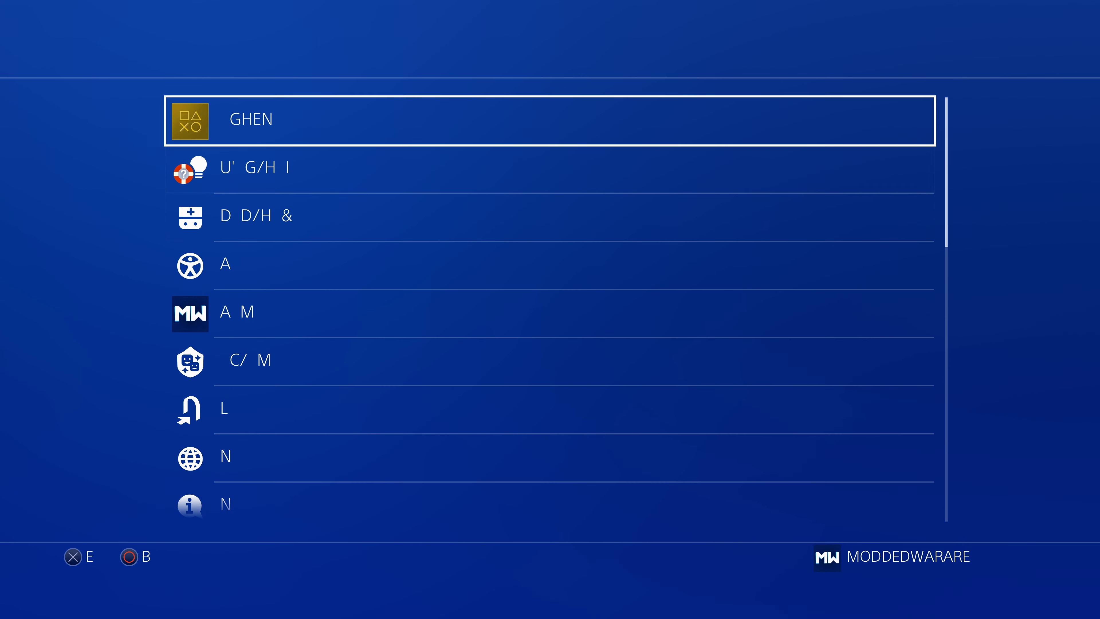
key(Escape)
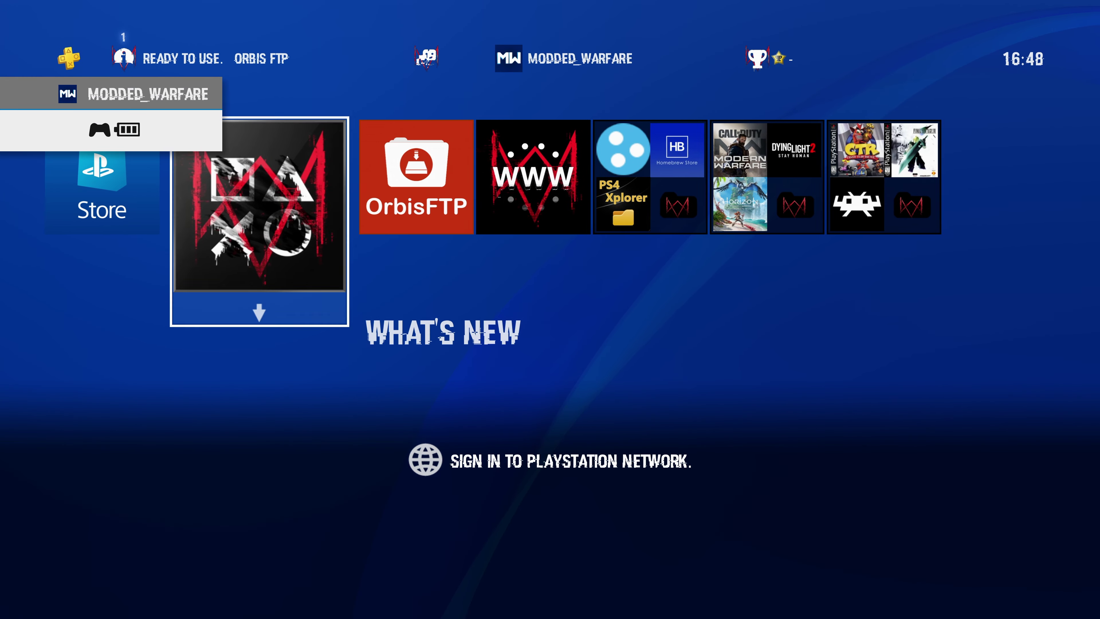
Look over the home tiles now showing the Watch Dogs theme and font
key(Right)
key(Right)
key(Left)
key(Left)
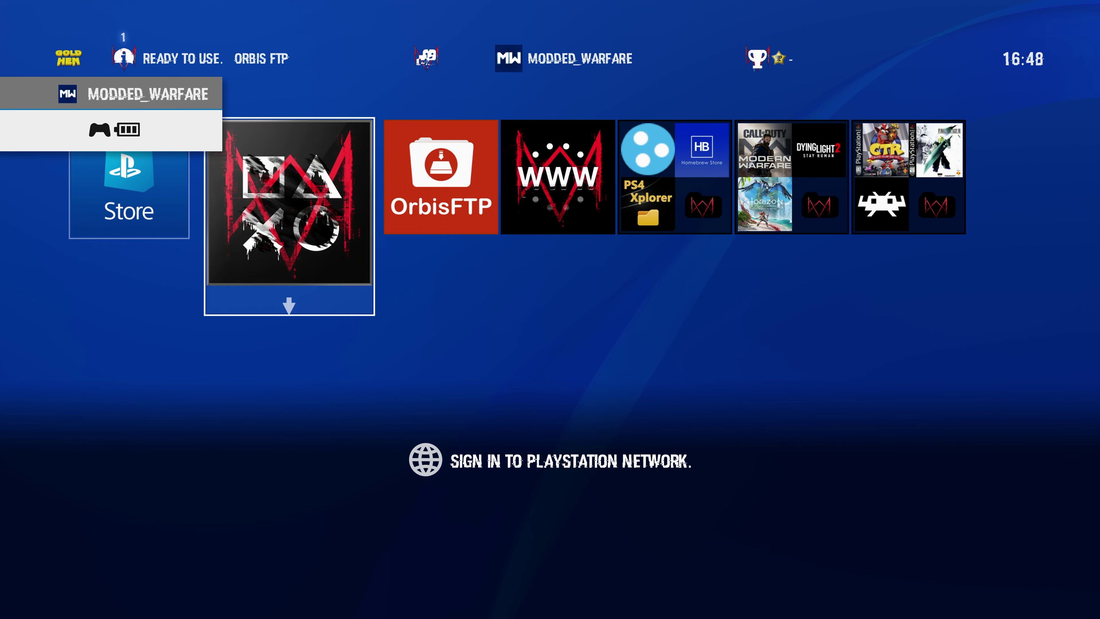
key(Right)
key(Right)
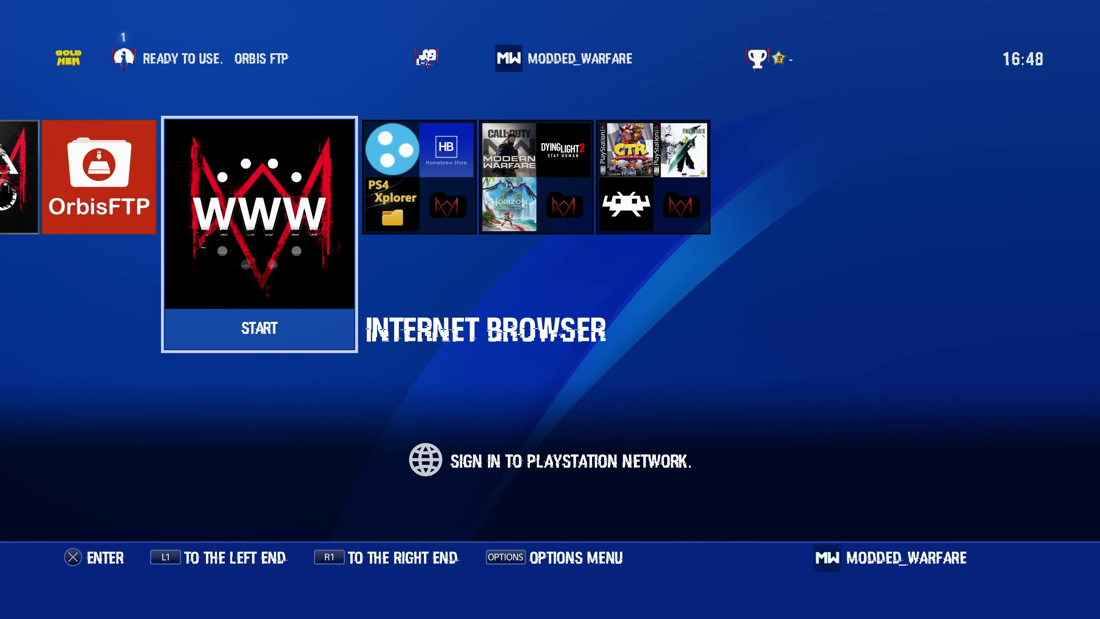
key(Up)
key(Down)
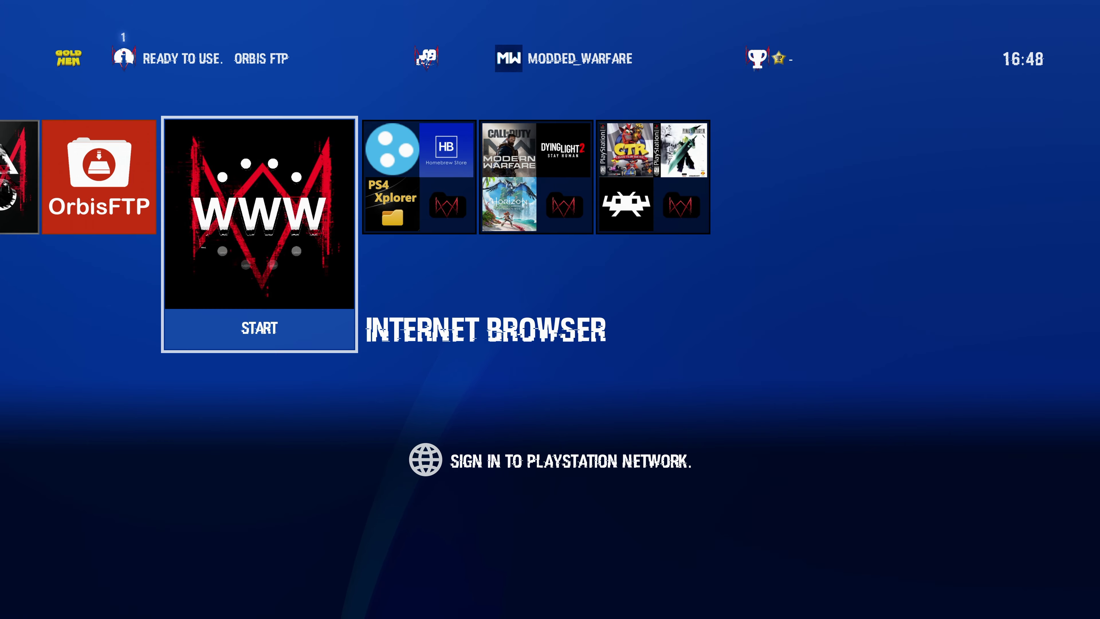
key(Right)
key(Left)
key(Left)
key(Right)
key(Left)
key(Left)
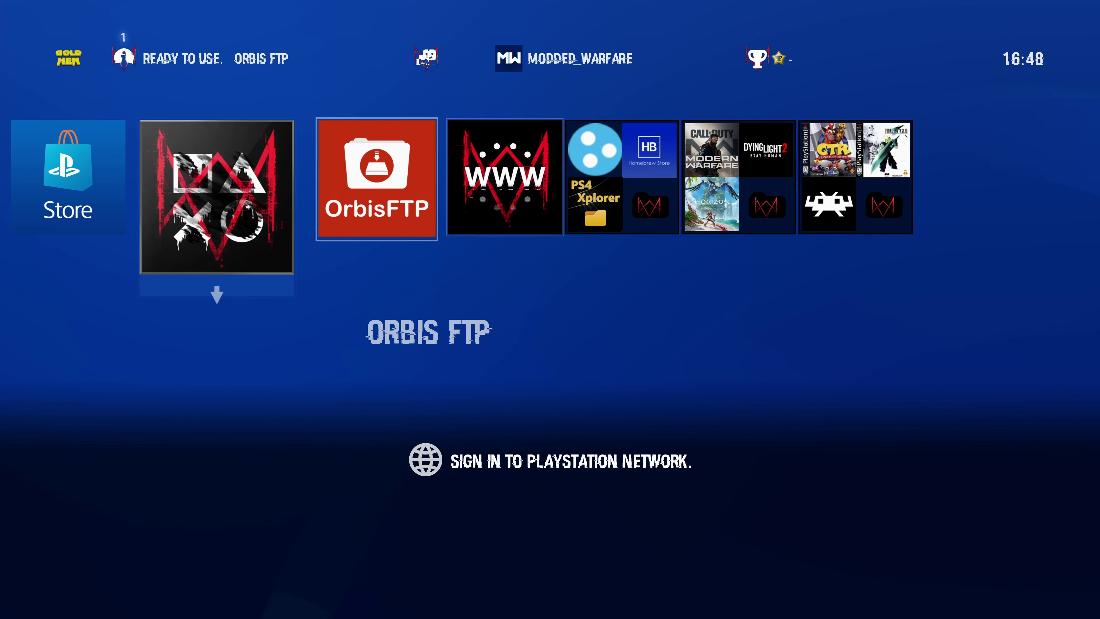
key(Right)
key(Right)
Inspect the Watch Dogs–themed icons in the function area
key(Up)
key(Right)
key(Right)
key(Right)
key(Right)
key(Right)
key(Right)
key(Right)
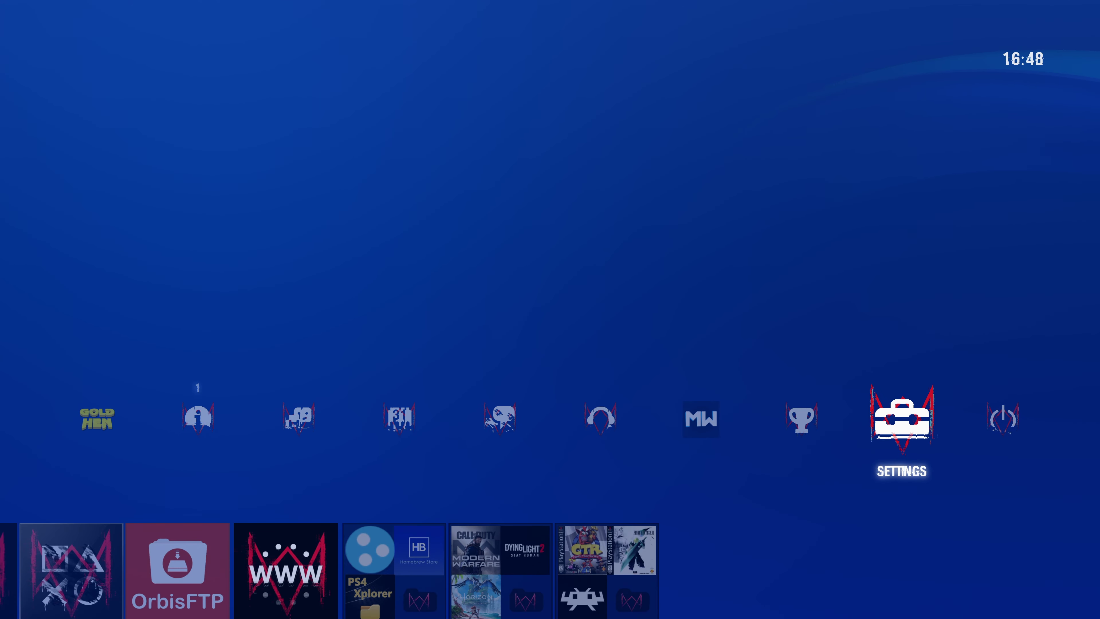
key(Left)
key(Left)
key(Left)
key(Left)
key(Right)
key(Right)
key(Right)
key(Down)
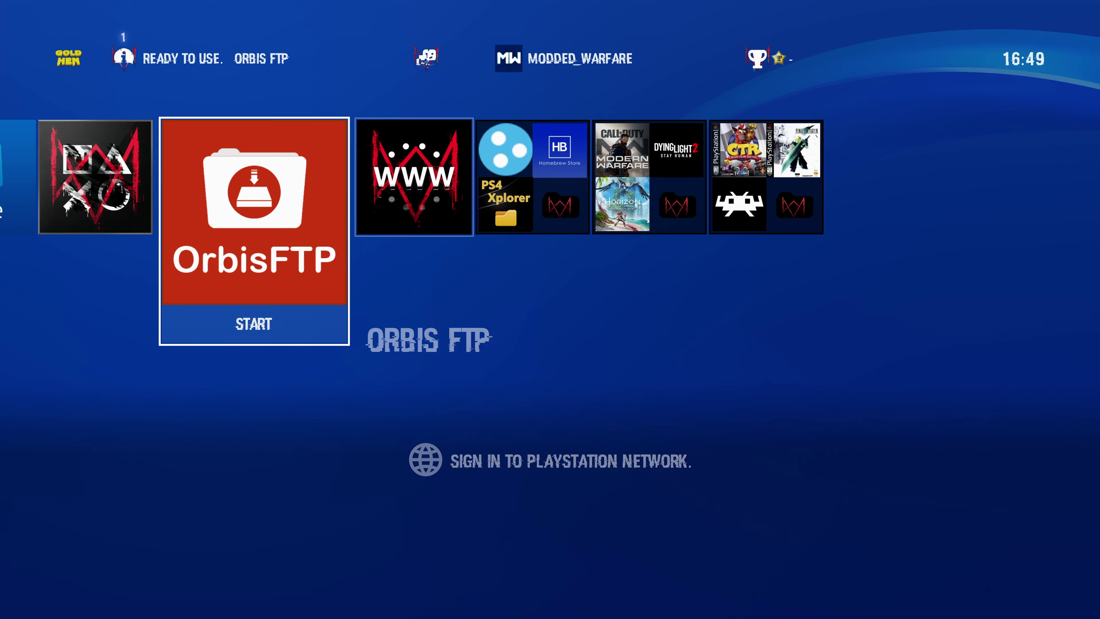
key(Left)
key(Left)
key(Right)
key(Up)
Open the Custom theme settings under Settings > Themes > Select Theme
key(Right)
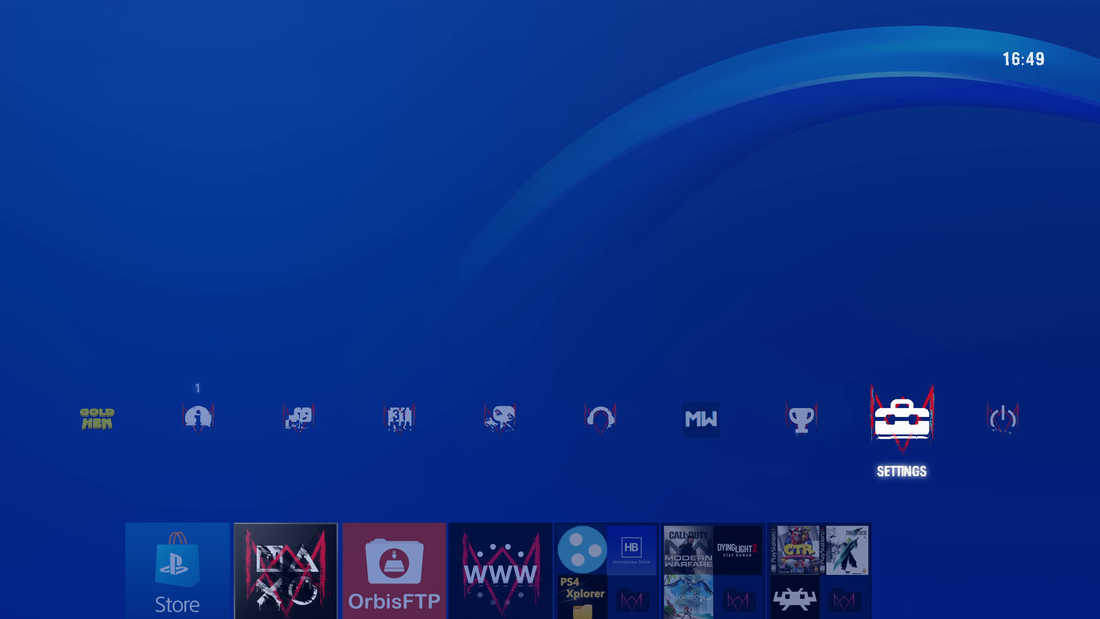
key(Return)
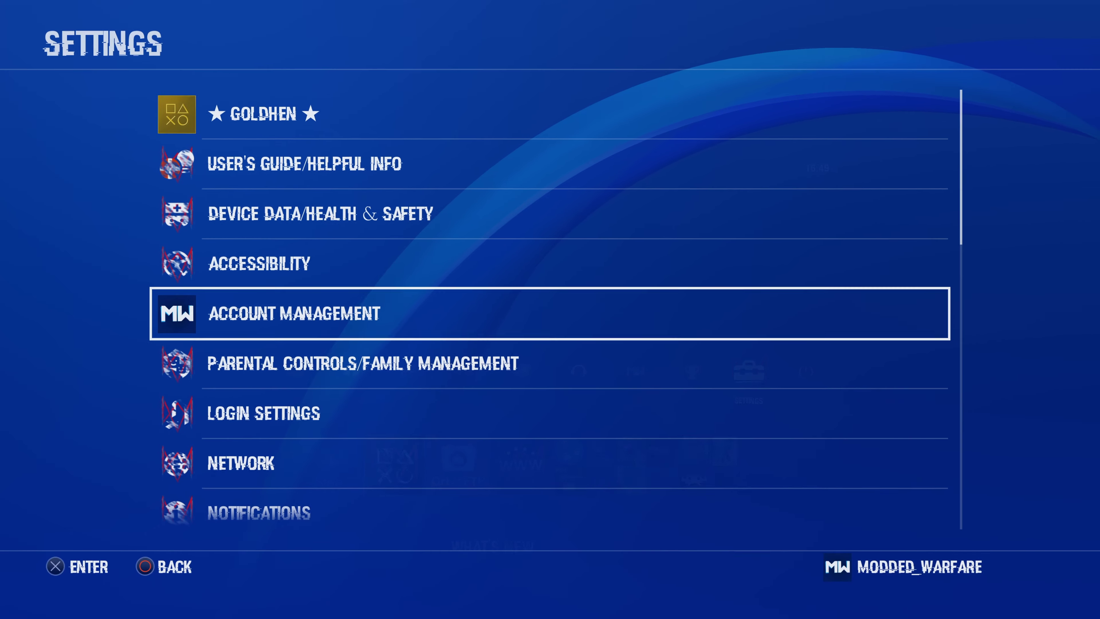
key(Down)
key(Down)
key(Down)
key(Down)
key(Down)
key(Down)
key(Down)
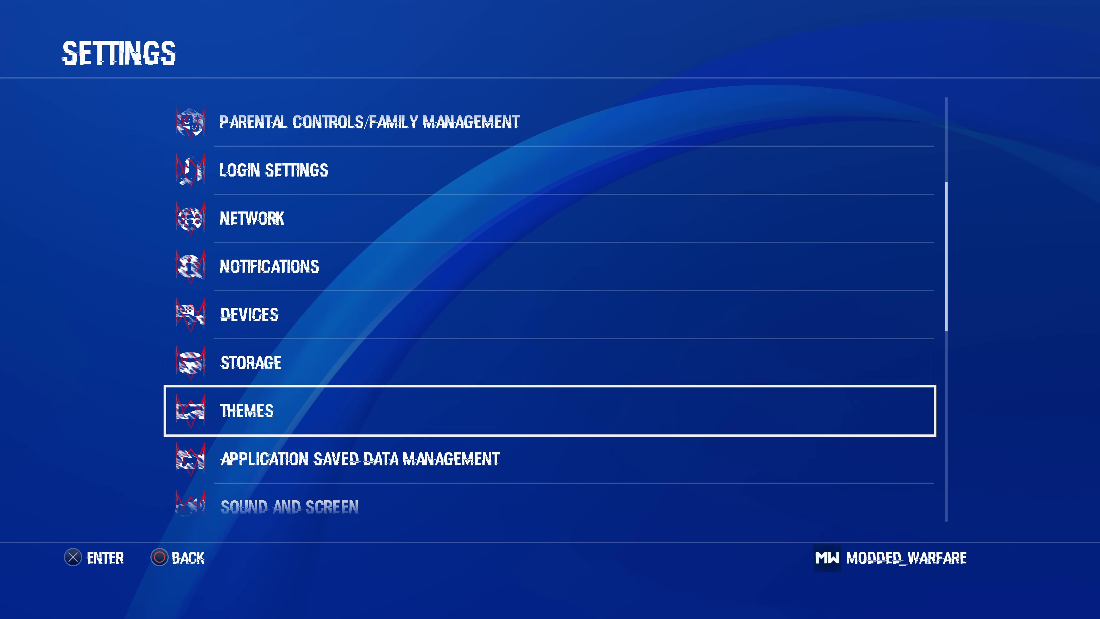
key(Return)
key(Return)
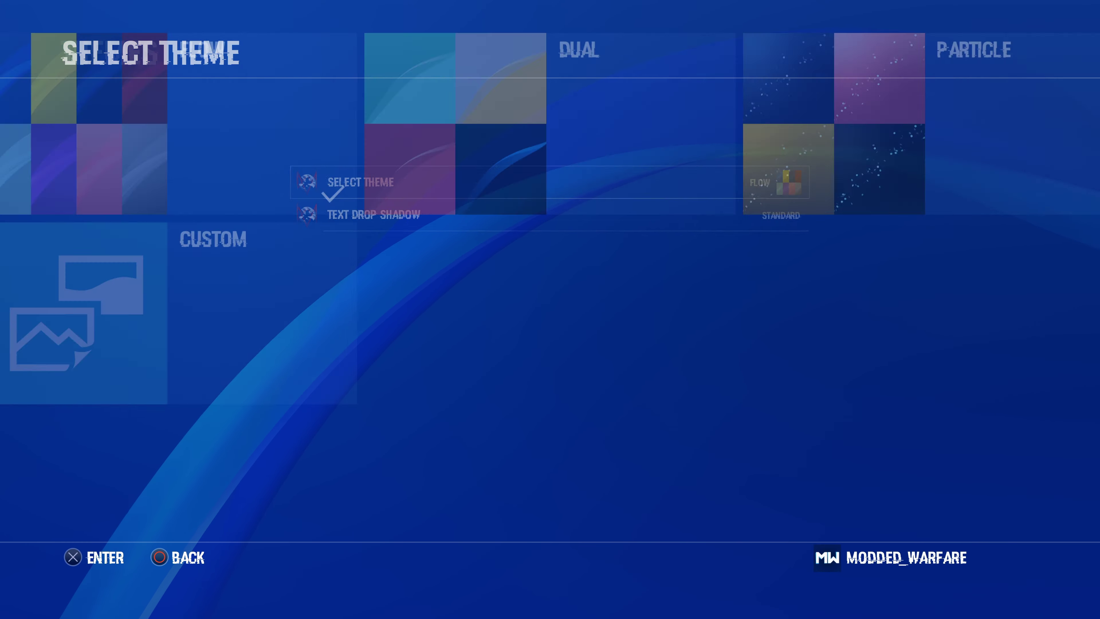
key(Down)
key(Return)
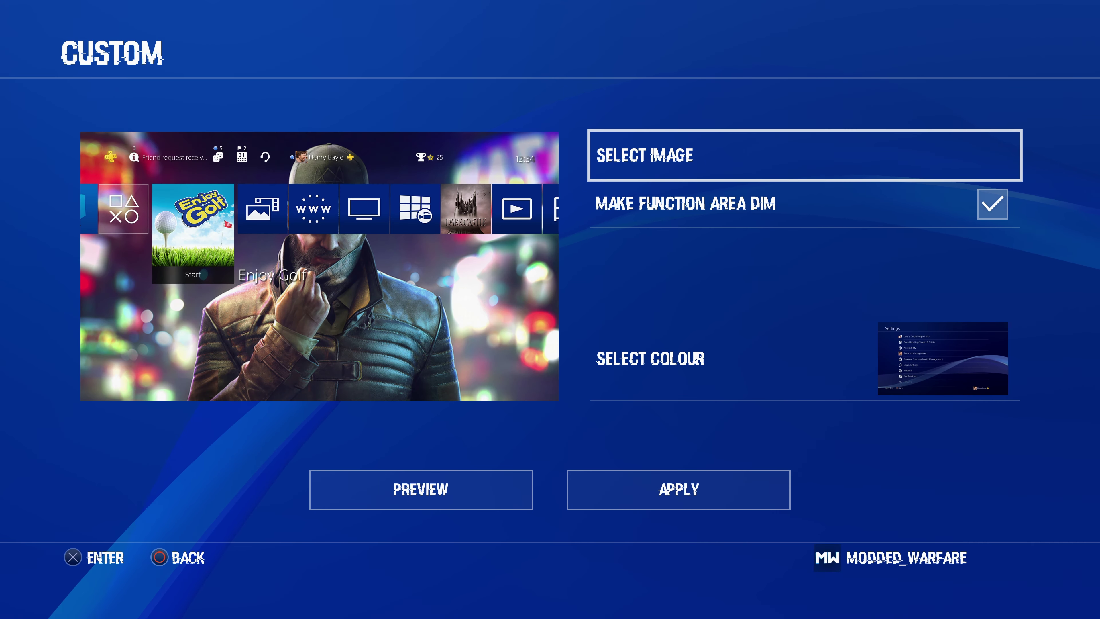
key(Return)
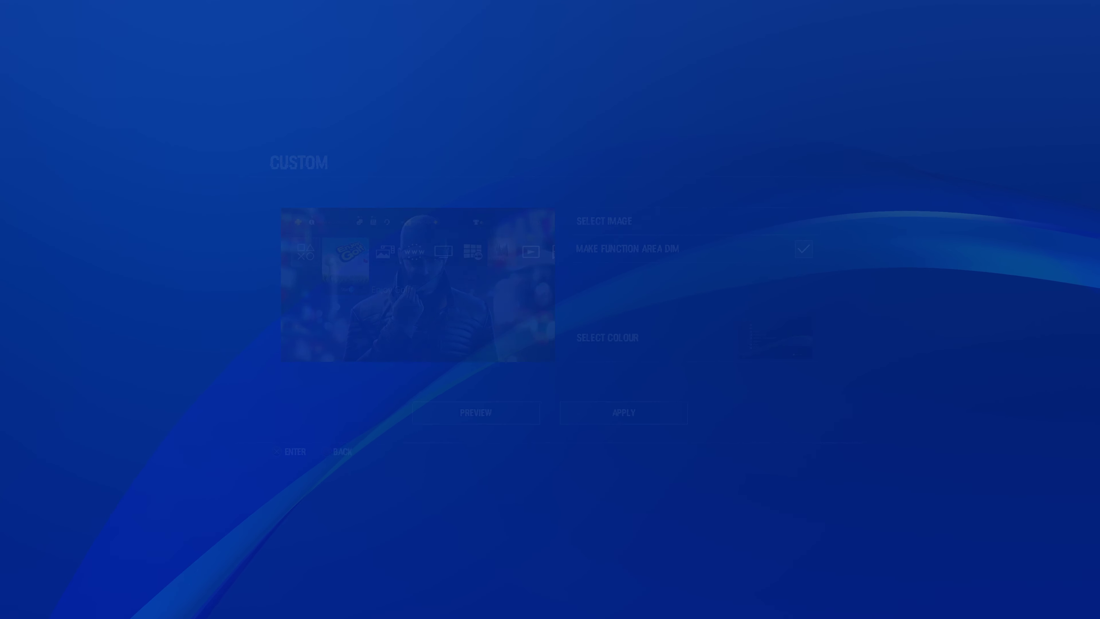
Choose 3456789-S2.PNG from the USB storage device as the background, framed at 100%
key(Down)
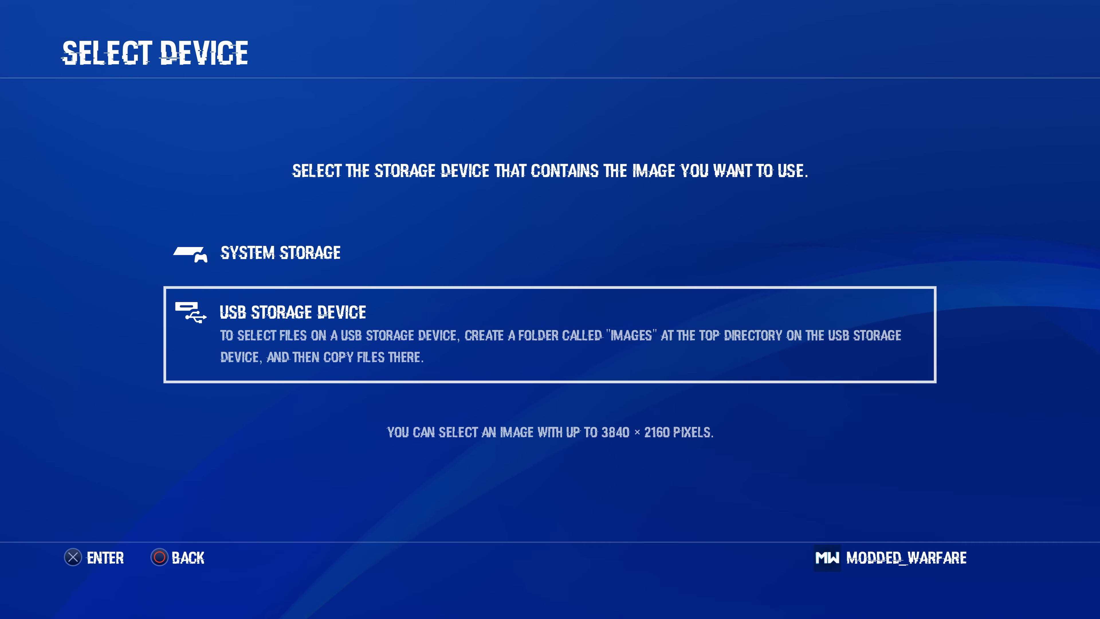
key(Return)
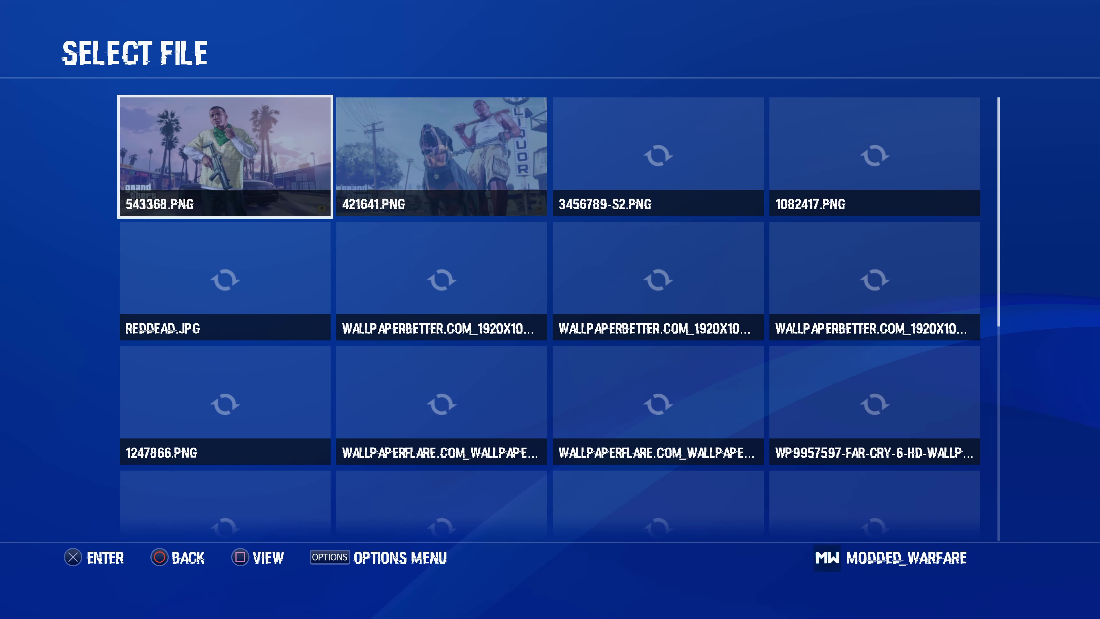
key(Down)
key(Down)
key(Right)
key(Up)
key(Up)
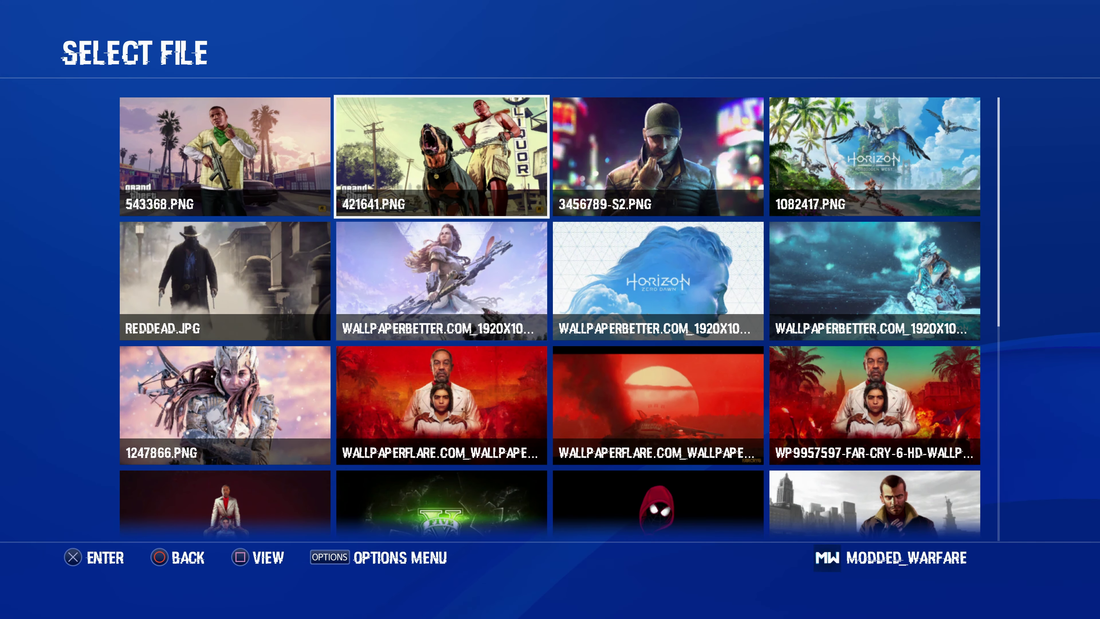
key(Right)
key(Right)
key(Down)
key(Left)
key(Left)
key(Down)
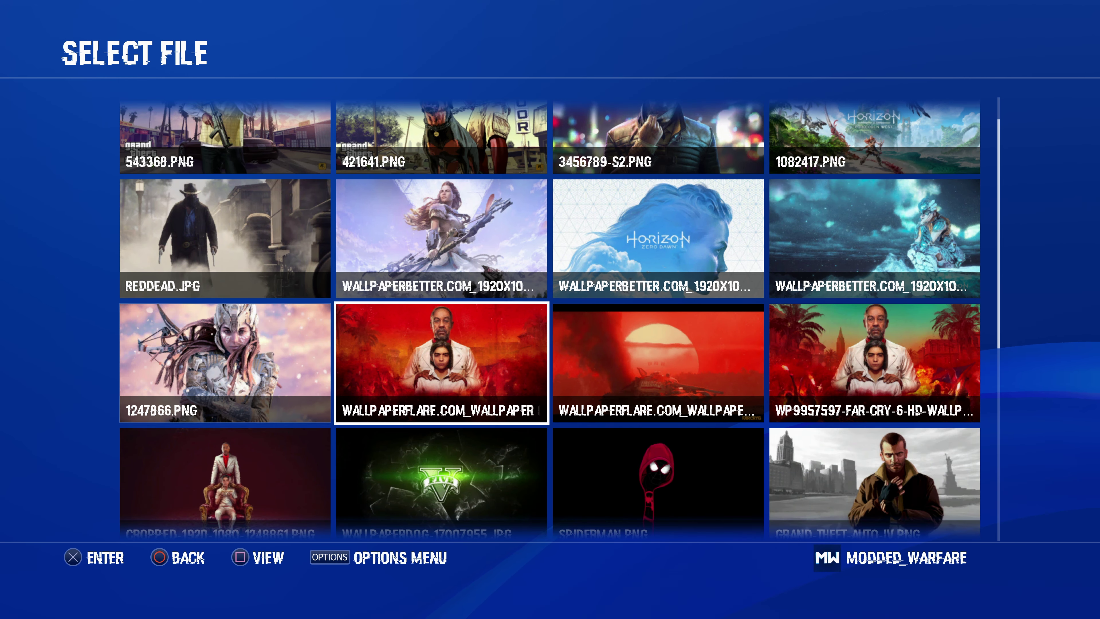
key(Right)
key(Down)
key(Down)
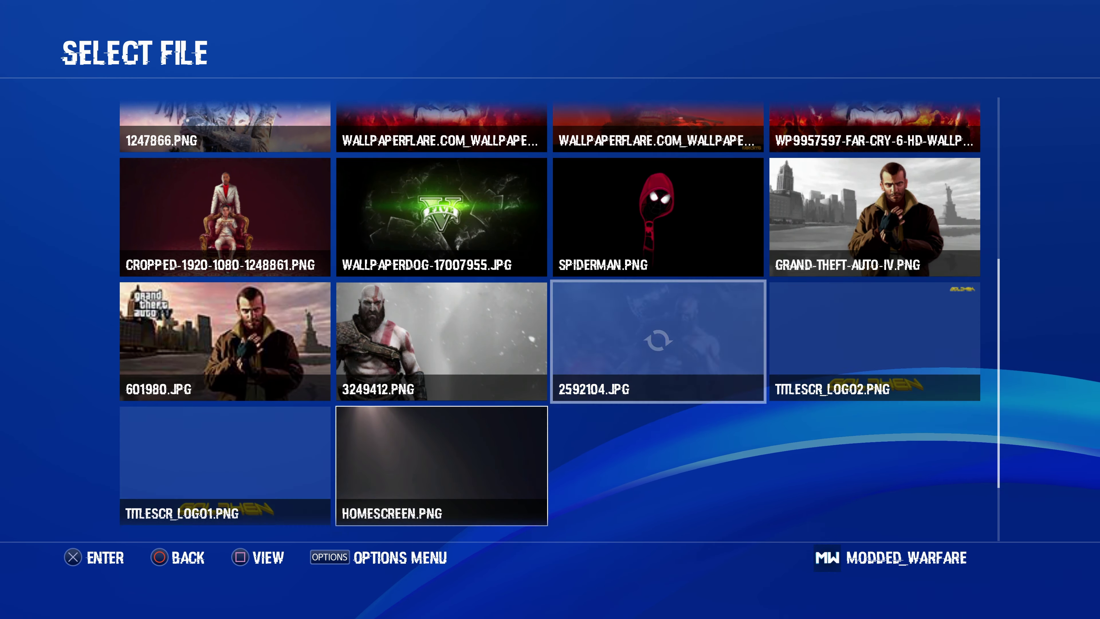
key(Down)
key(Left)
key(Up)
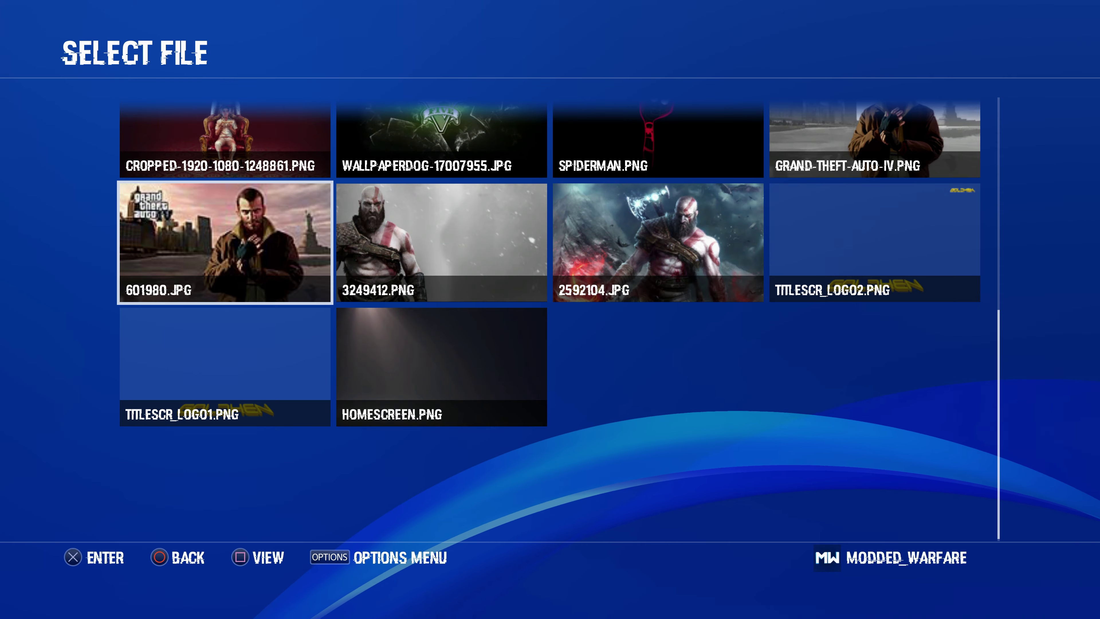
key(Up)
key(Right)
key(Up)
key(Up)
key(Up)
key(Right)
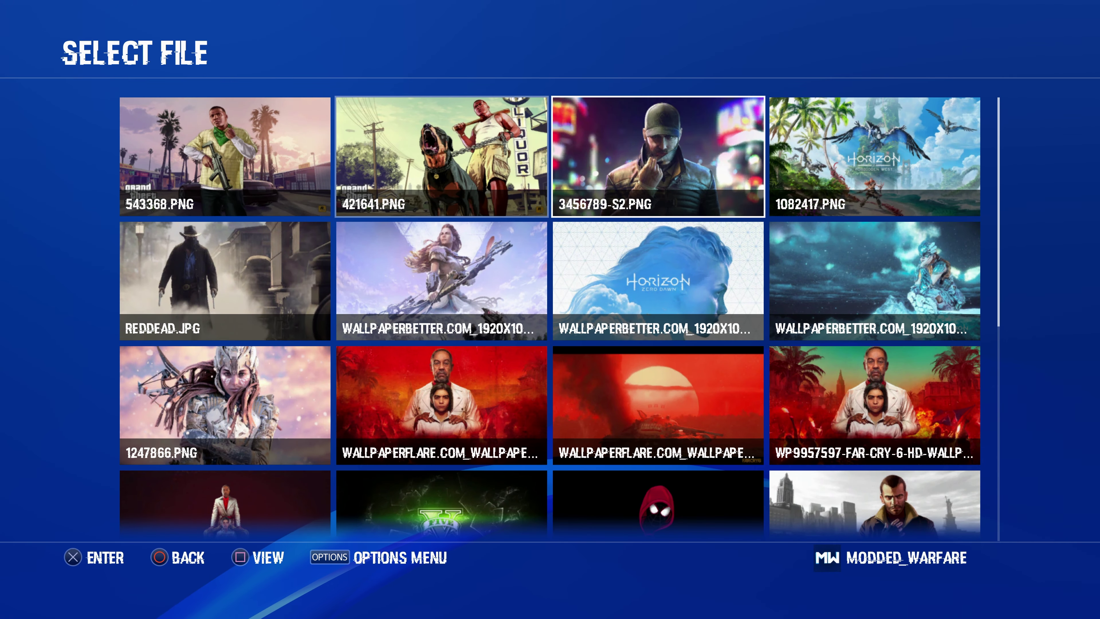
key(Return)
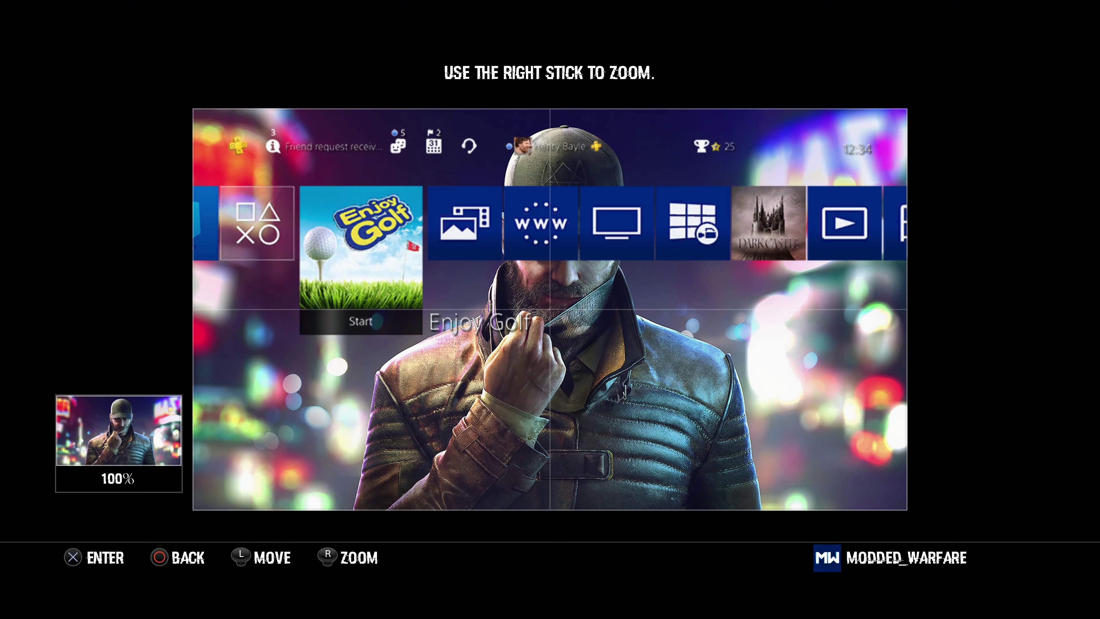
key(Return)
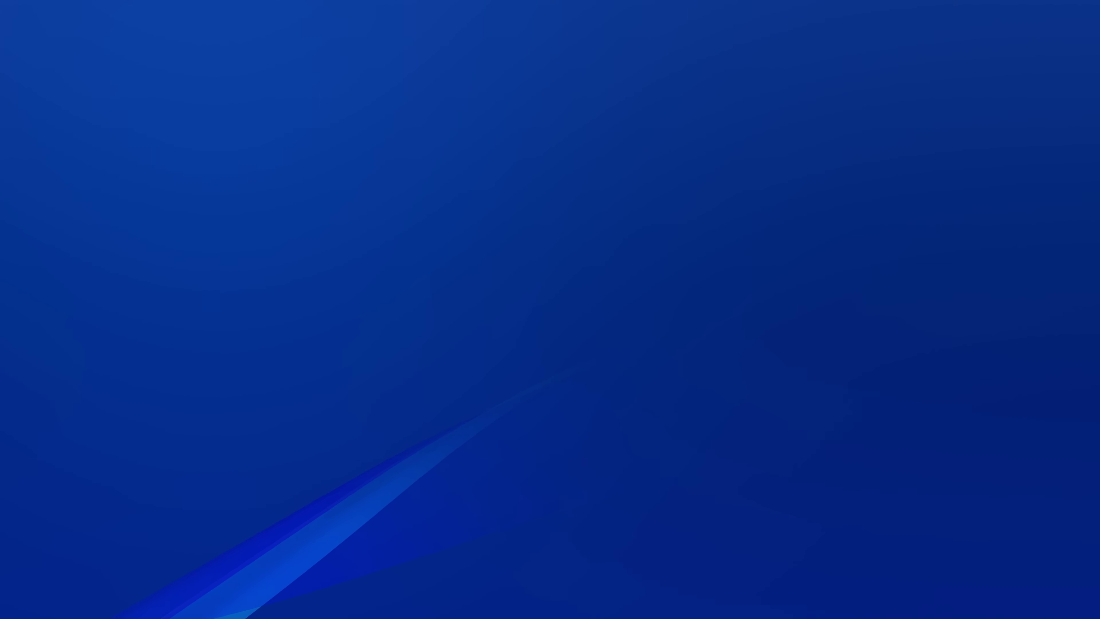
Keep the dark blue theme colour and apply the custom theme
key(Down)
key(Down)
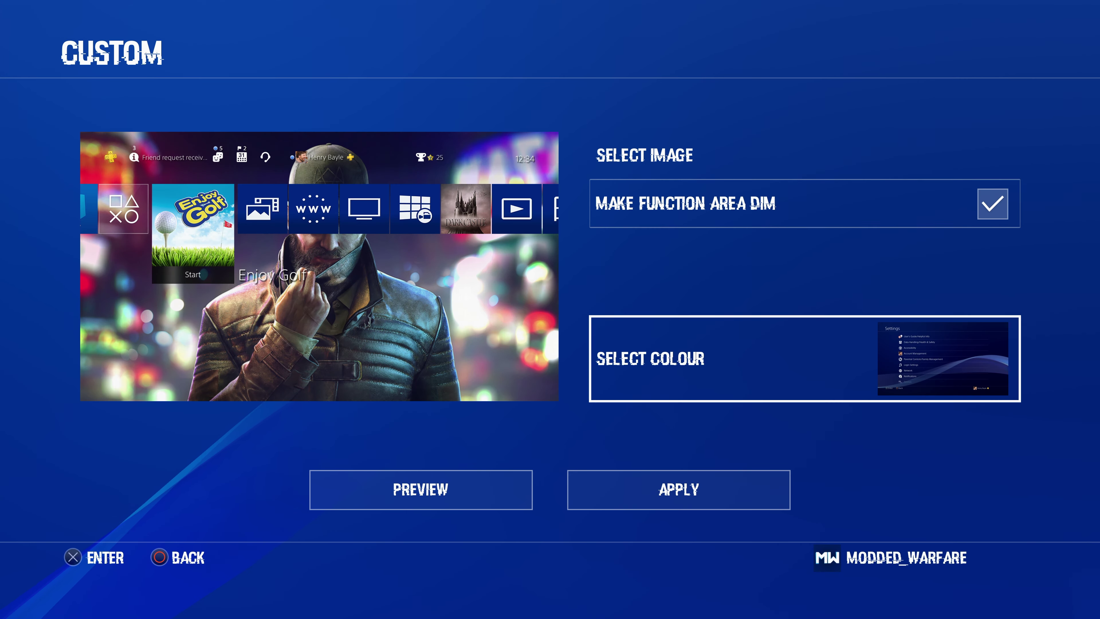
key(Return)
key(Down)
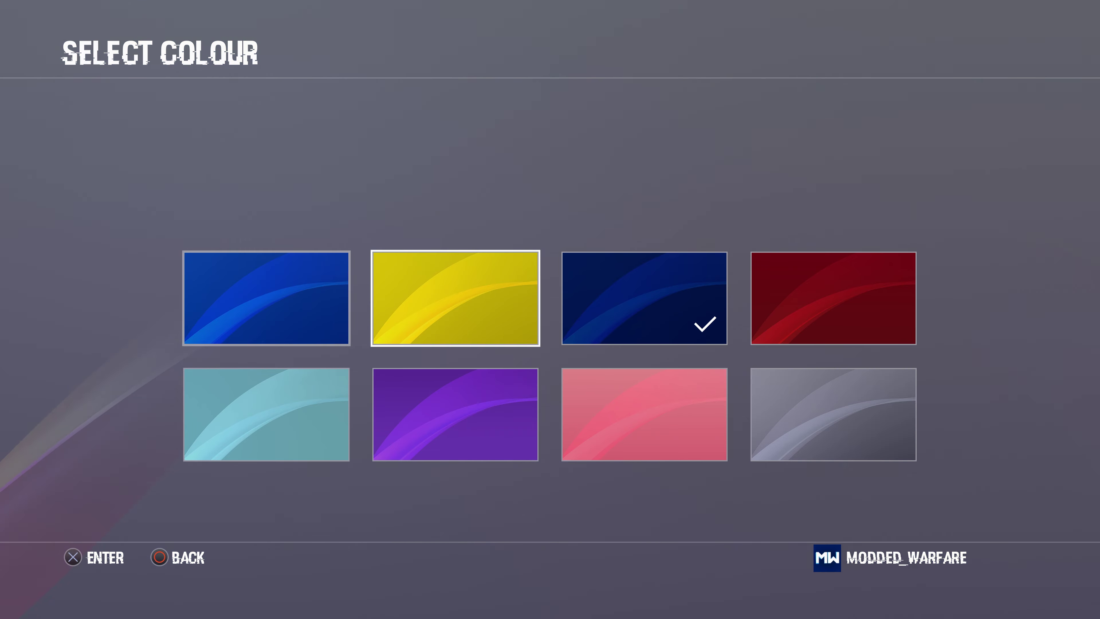
key(Escape)
key(Down)
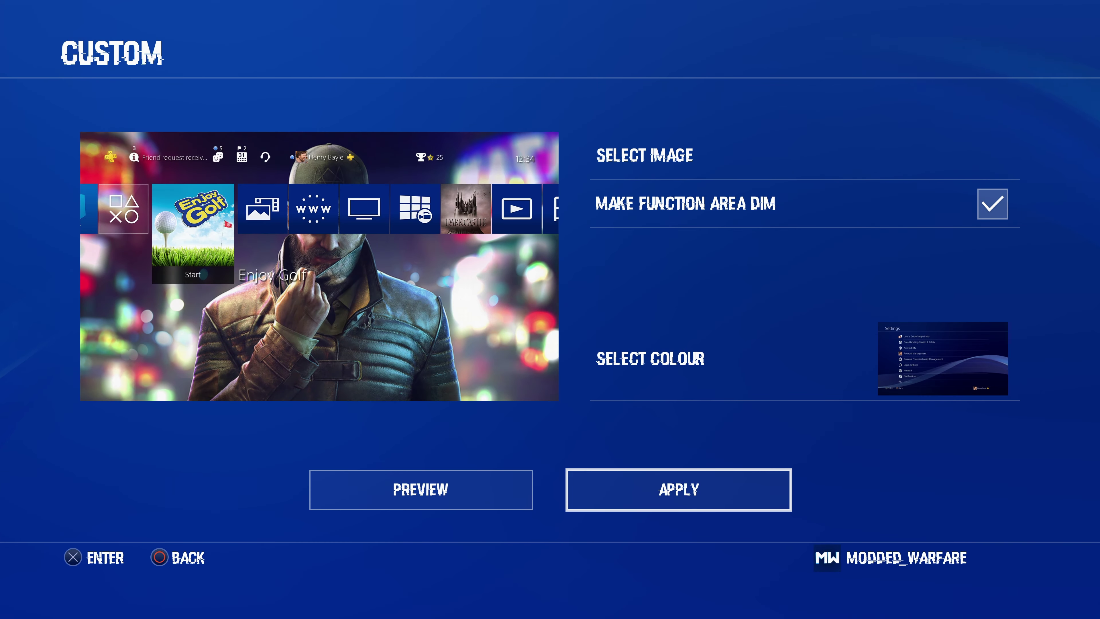
key(Return)
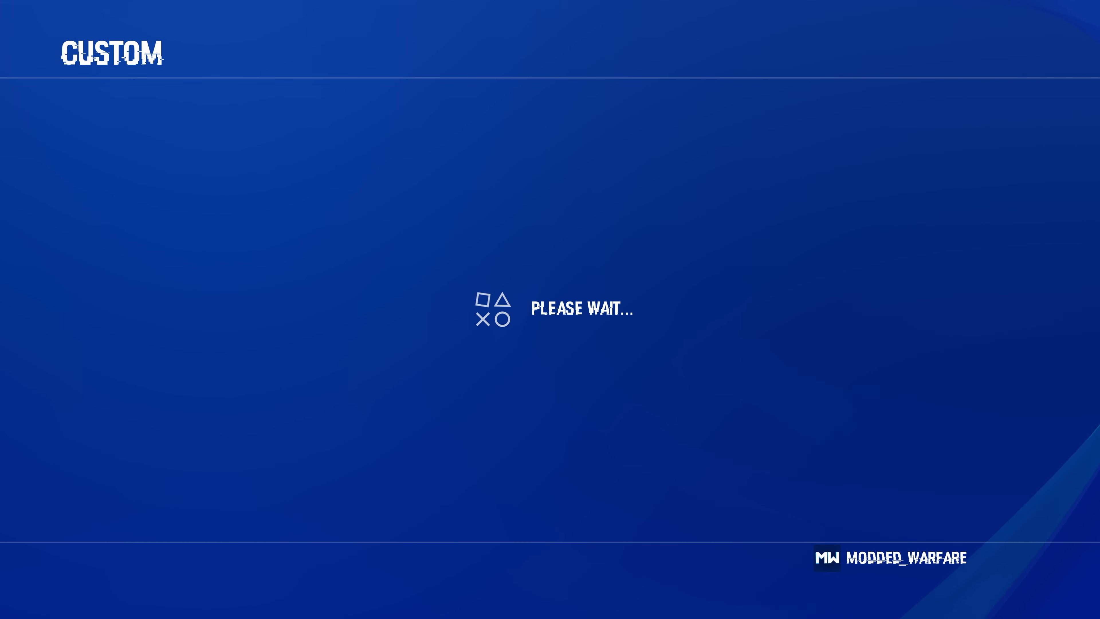
Return to the home screen and browse the tiles to OrbisFTP
key(super)
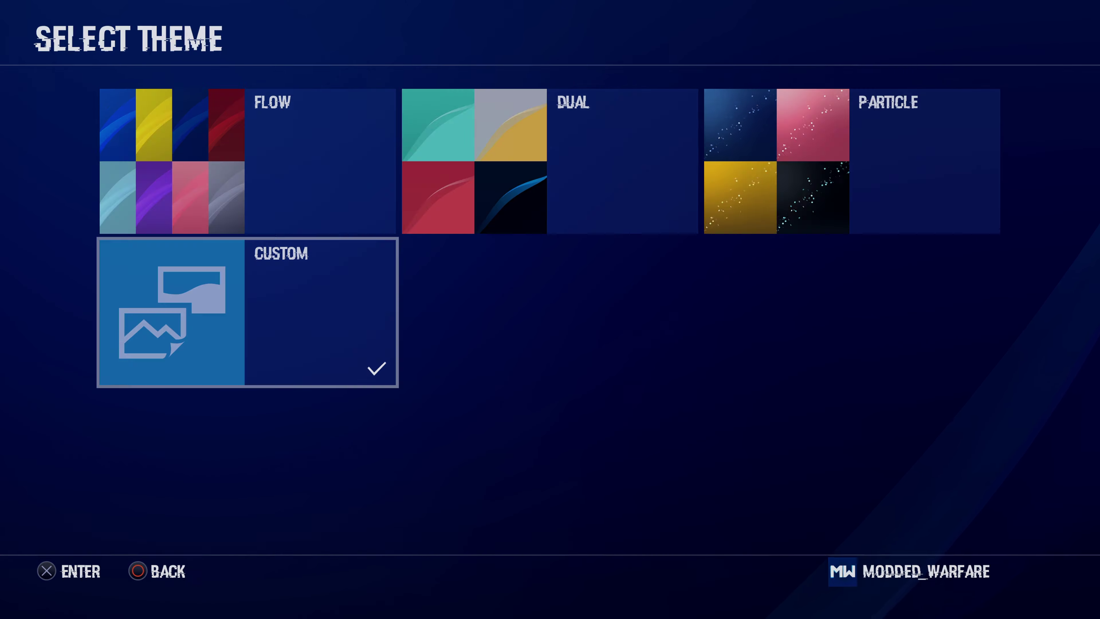
key(Left)
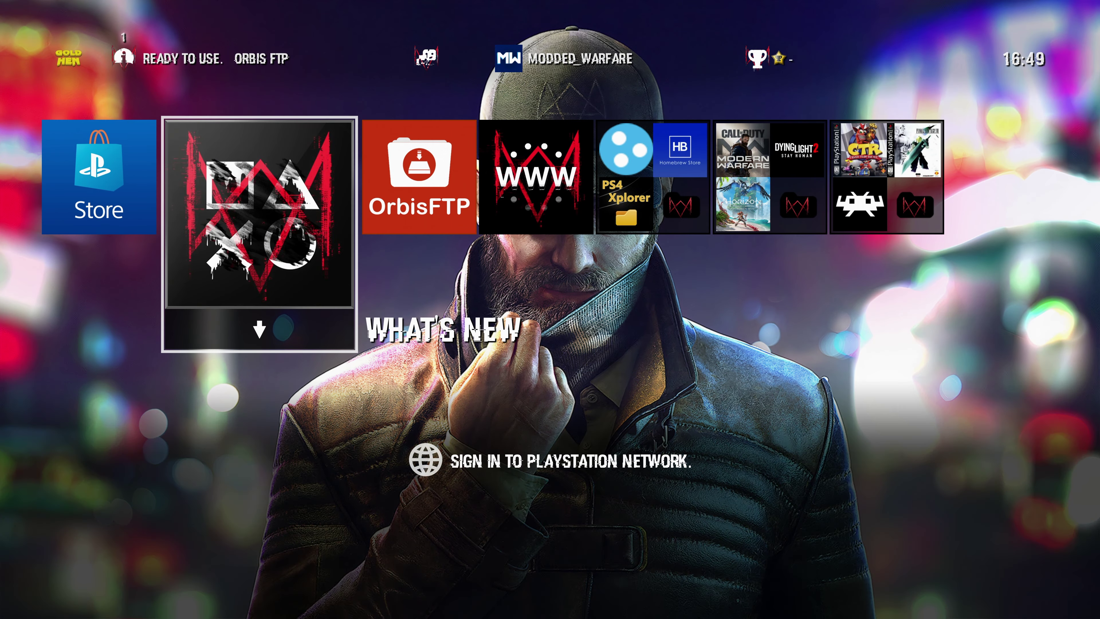
key(Right)
key(Right)
key(Left)
key(Left)
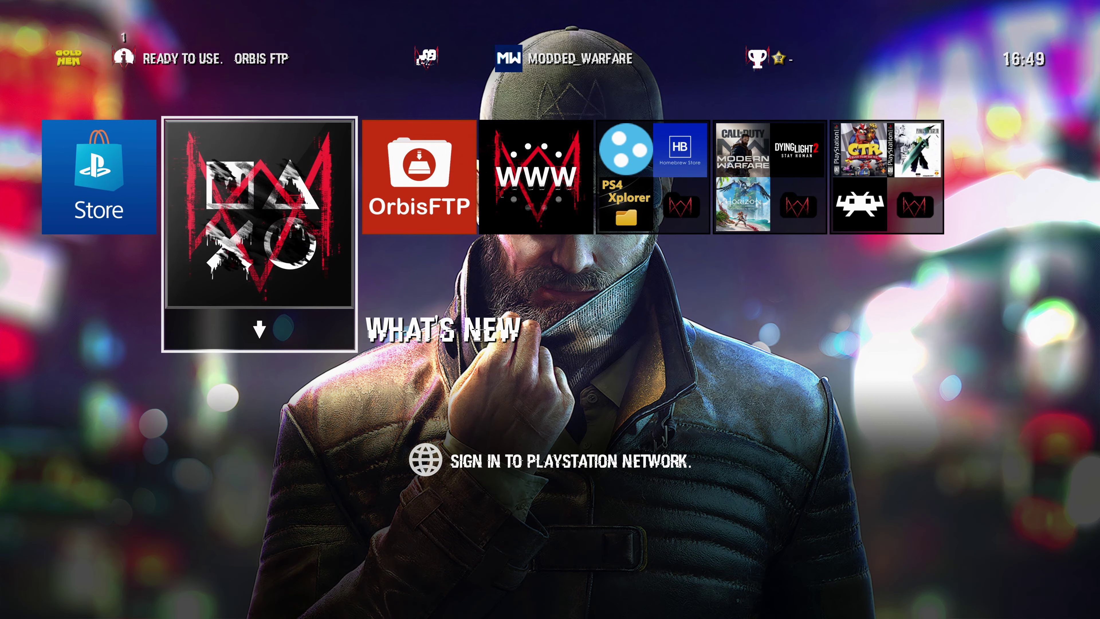
key(Right)
Add the OrbisFTP tile to the HOMEBREW folder
key(Menu)
key(Down)
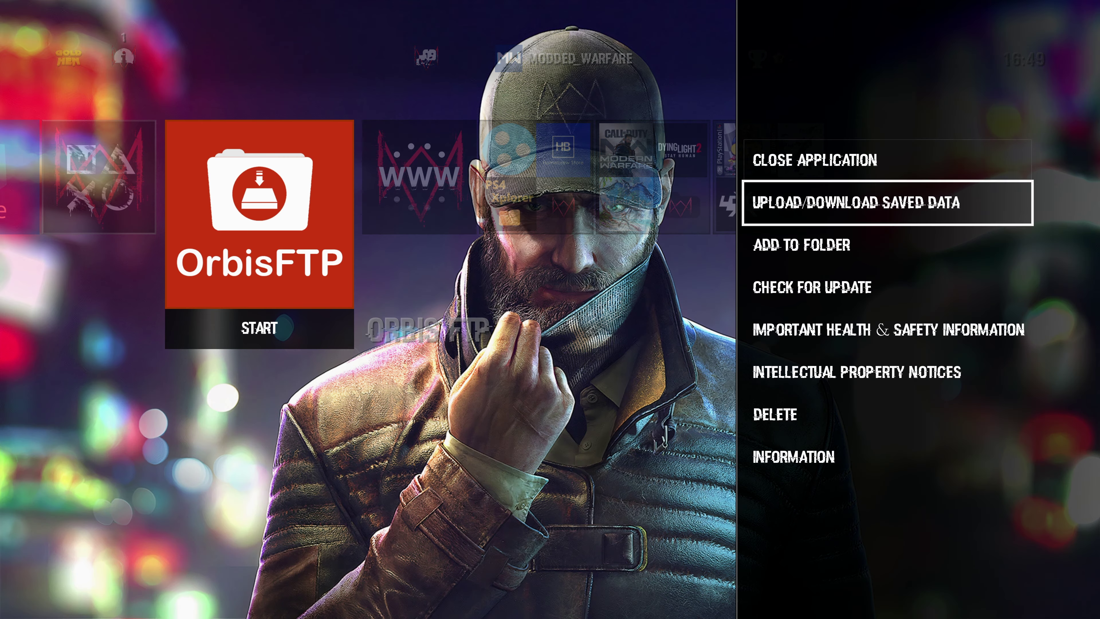
key(Escape)
key(Return)
key(Down)
key(Down)
key(Up)
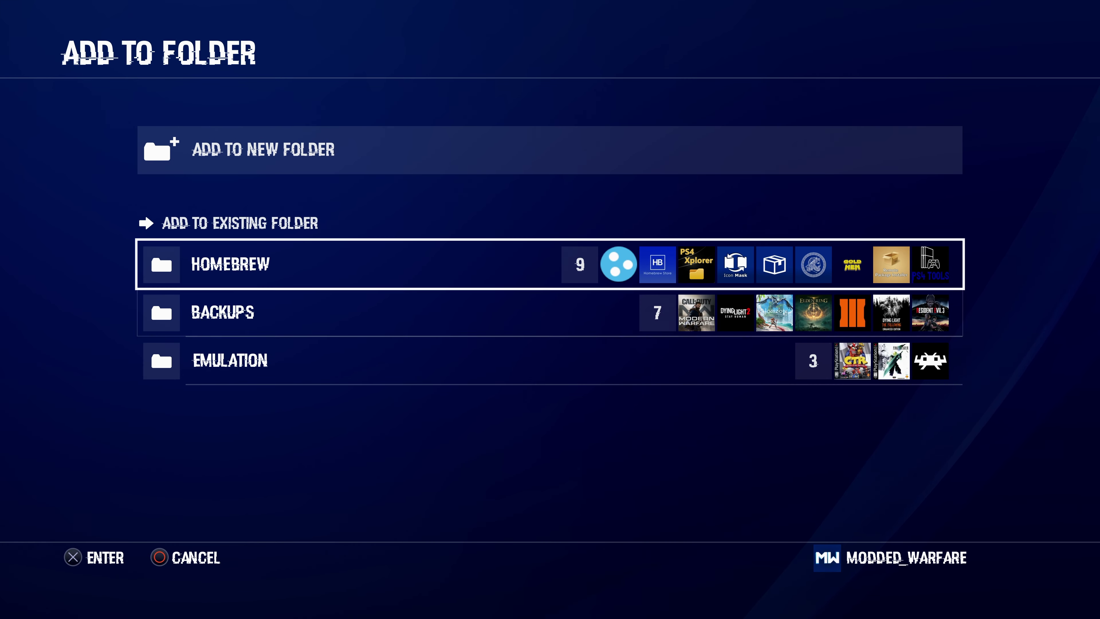
key(Return)
key(Down)
key(Return)
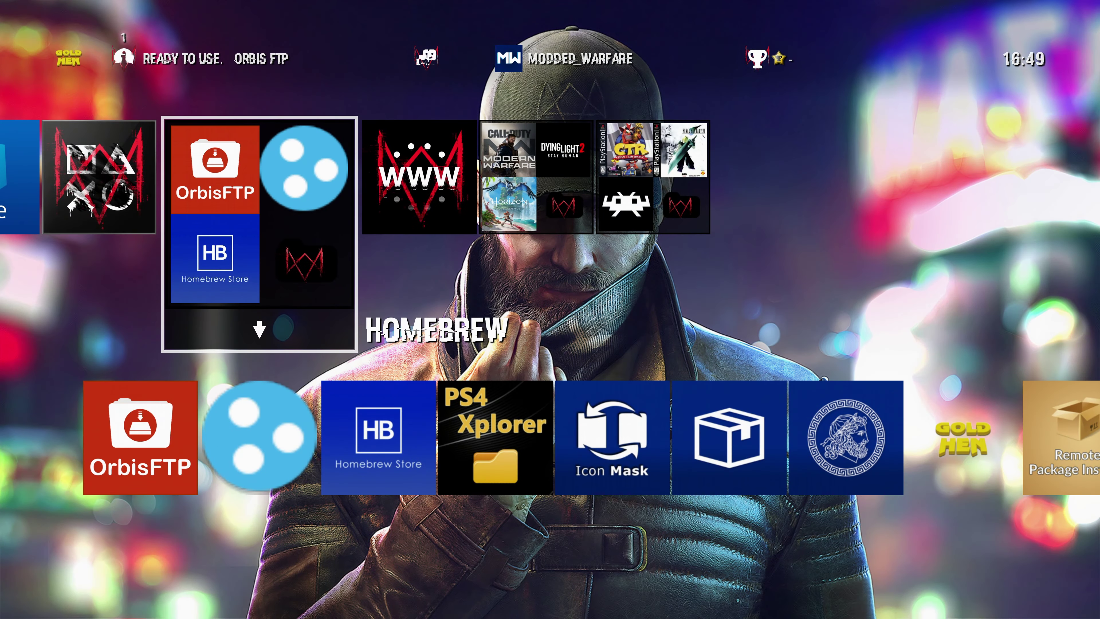
Open the Internet Browser briefly, then return to the What's New tile
key(Return)
key(super)
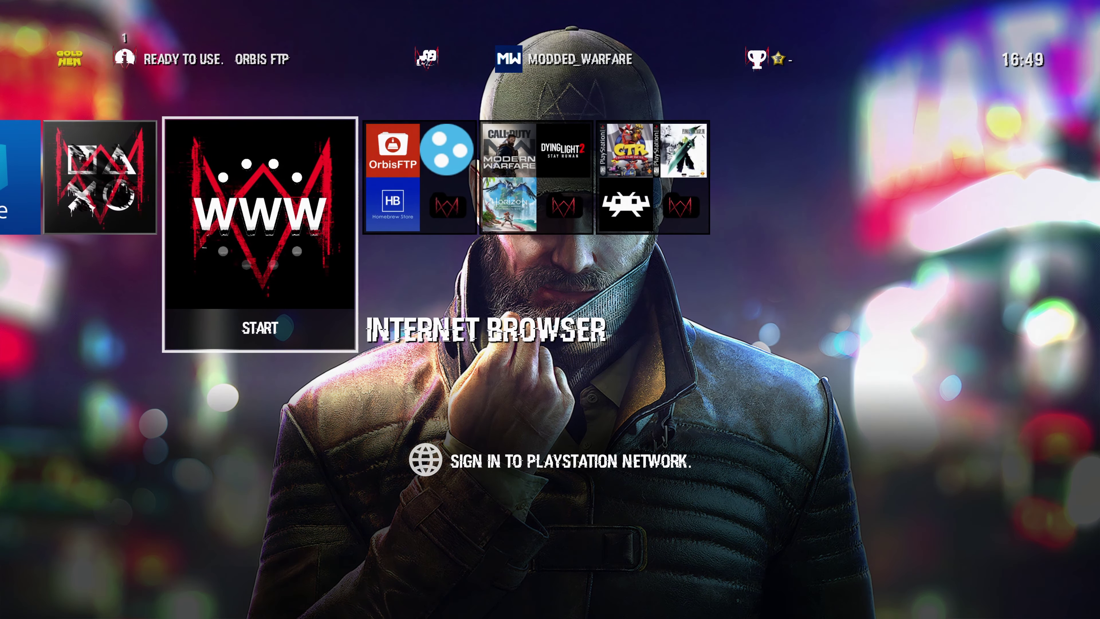
key(Left)
key(Right)
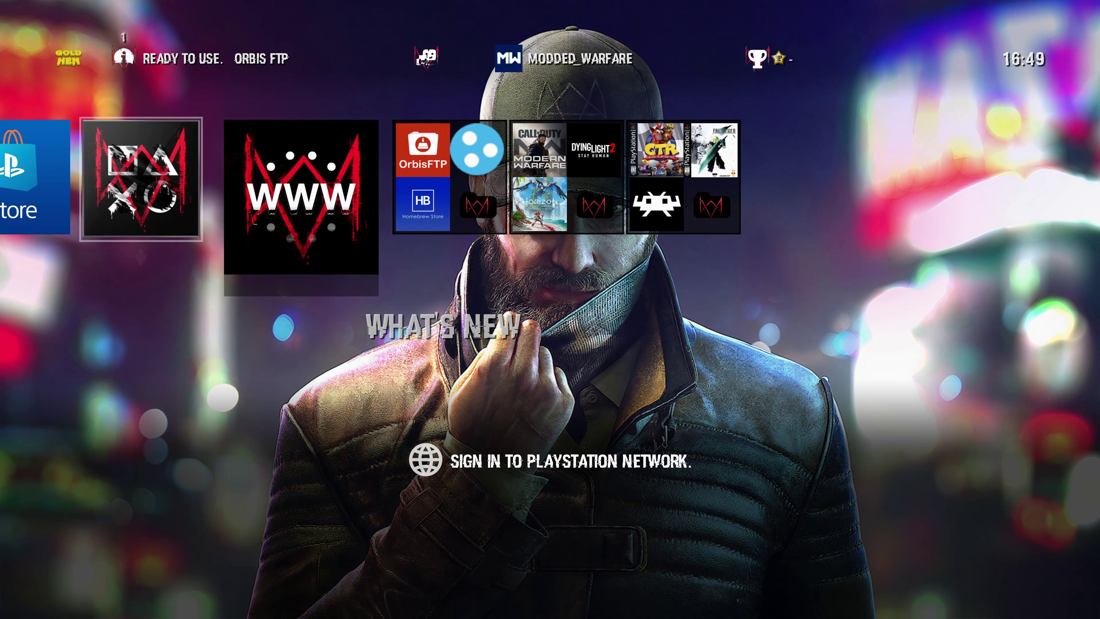
key(Left)
Browse the function area and view the Quick Menu's power options before closing it
key(Up)
key(Right)
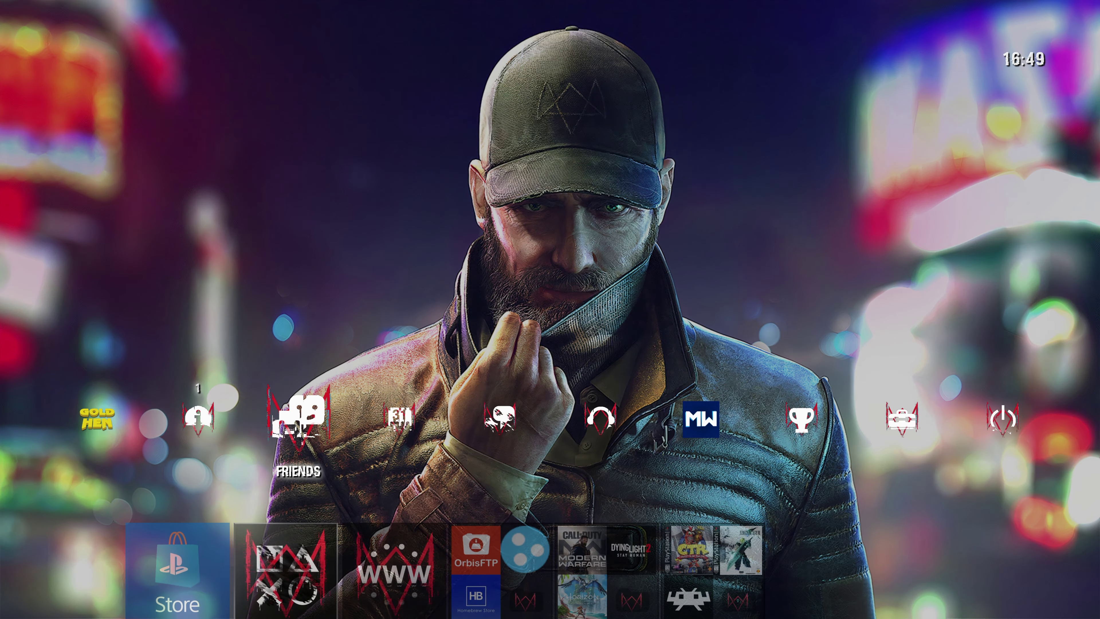
key(Down)
key(Right)
key(Left)
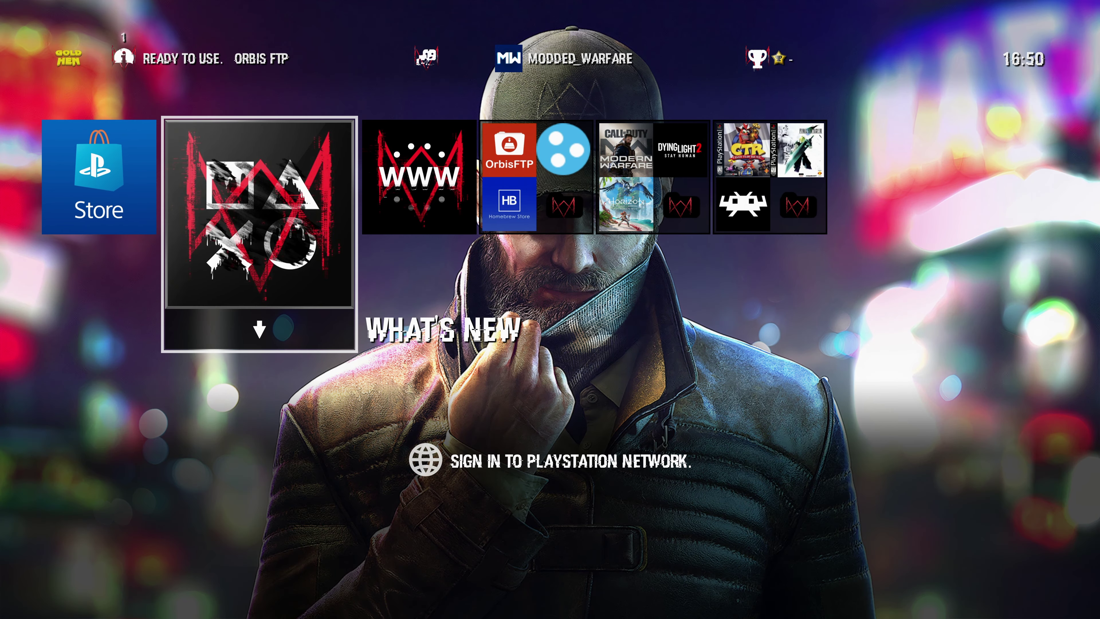
key(Escape)
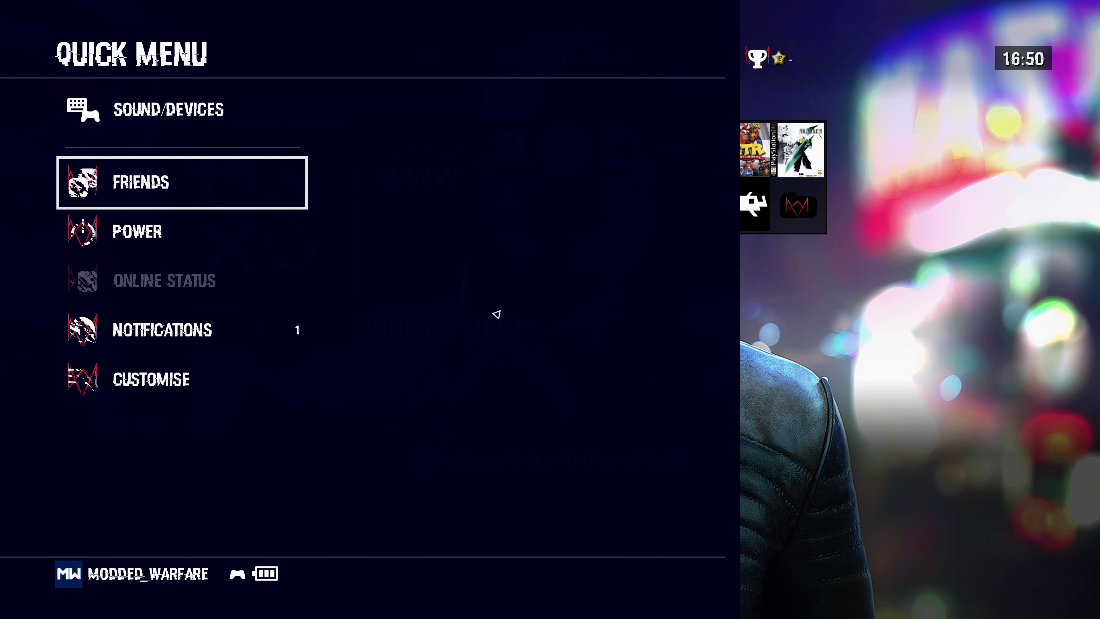
key(Down)
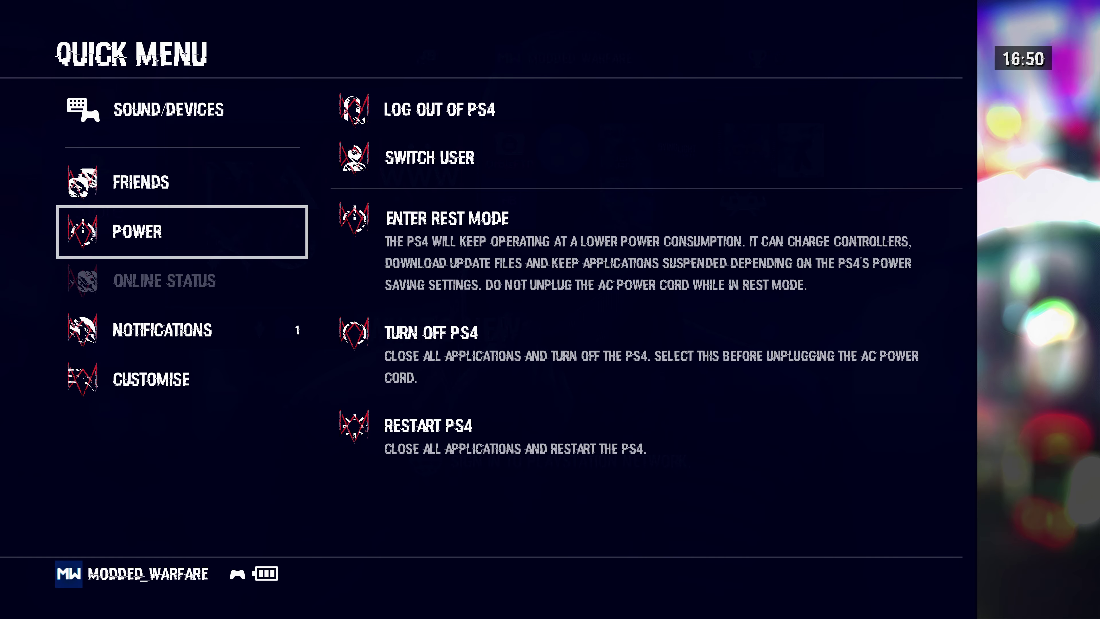
key(Escape)
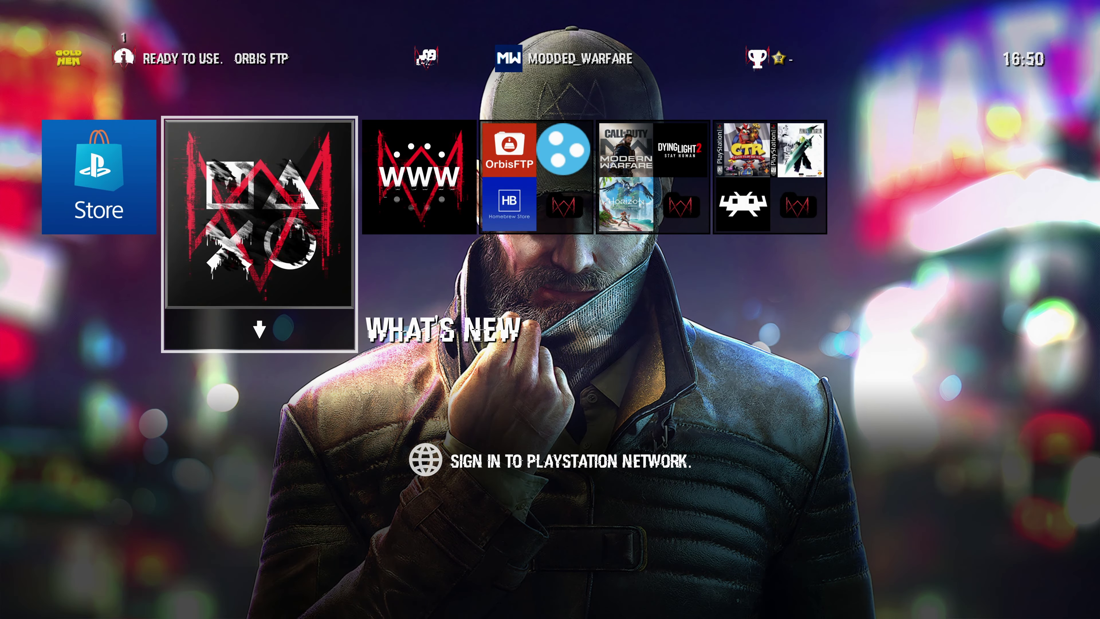
Step across the themed function-area icons from notifications through trophies to Settings
key(Up)
key(Right)
key(Right)
key(Left)
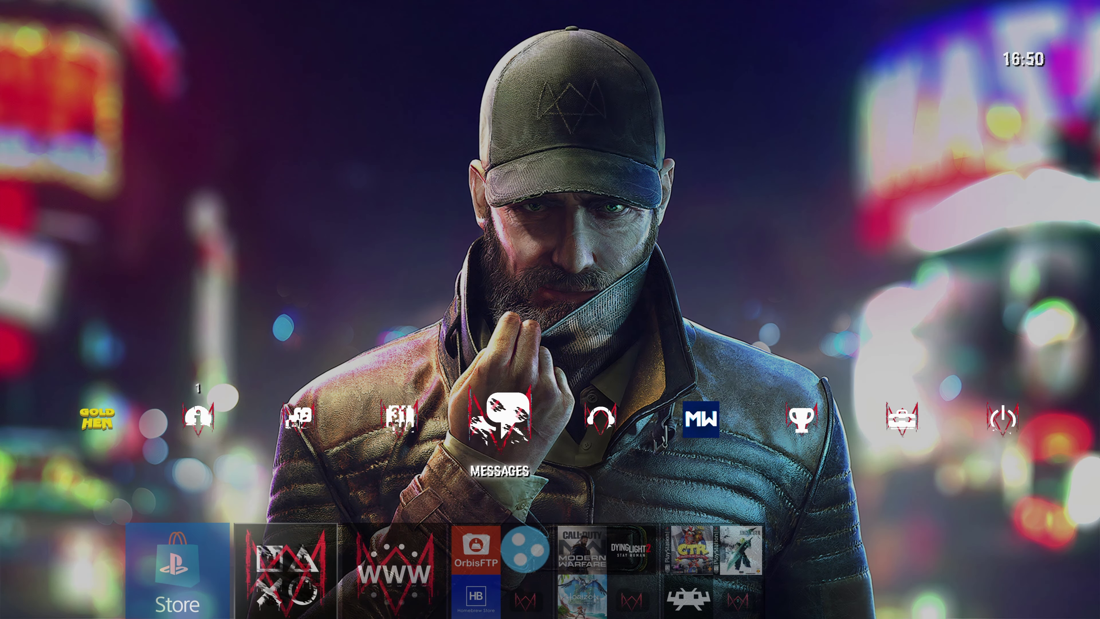
key(Left)
key(Left)
key(Left)
key(Down)
key(Up)
key(Right)
key(Right)
key(Right)
key(Right)
key(Right)
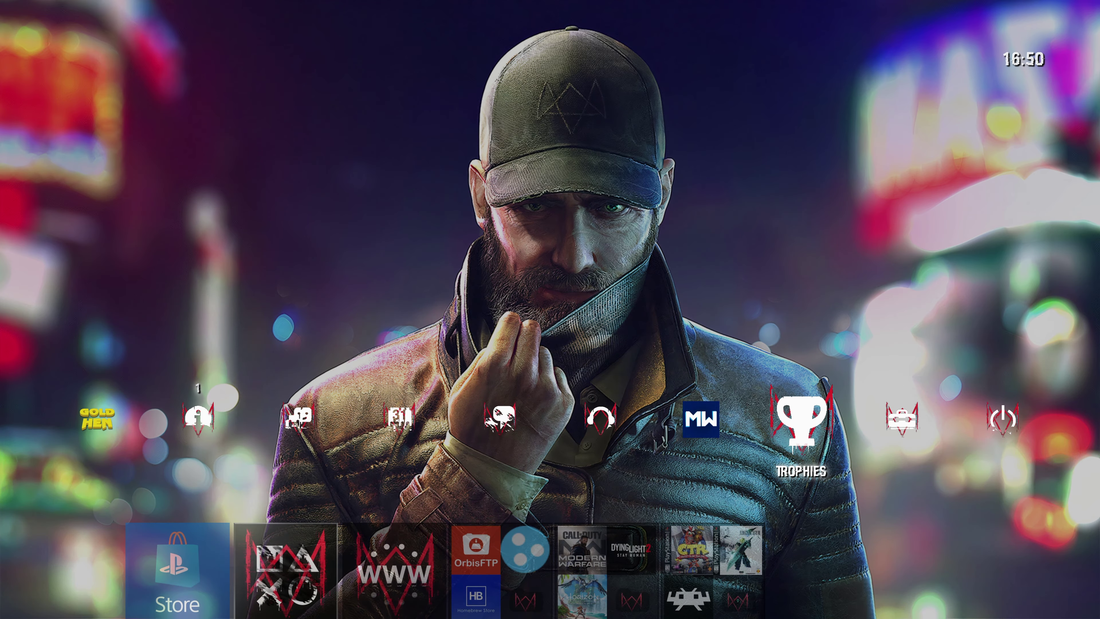
key(Right)
Scroll through the themed Settings entries, then go back to the Internet Browser tile
key(Return)
key(Down)
key(Down)
key(Down)
key(Down)
key(Down)
key(Down)
key(Down)
key(Down)
key(Down)
key(Down)
key(Down)
key(Down)
key(Down)
key(Down)
key(Down)
key(Down)
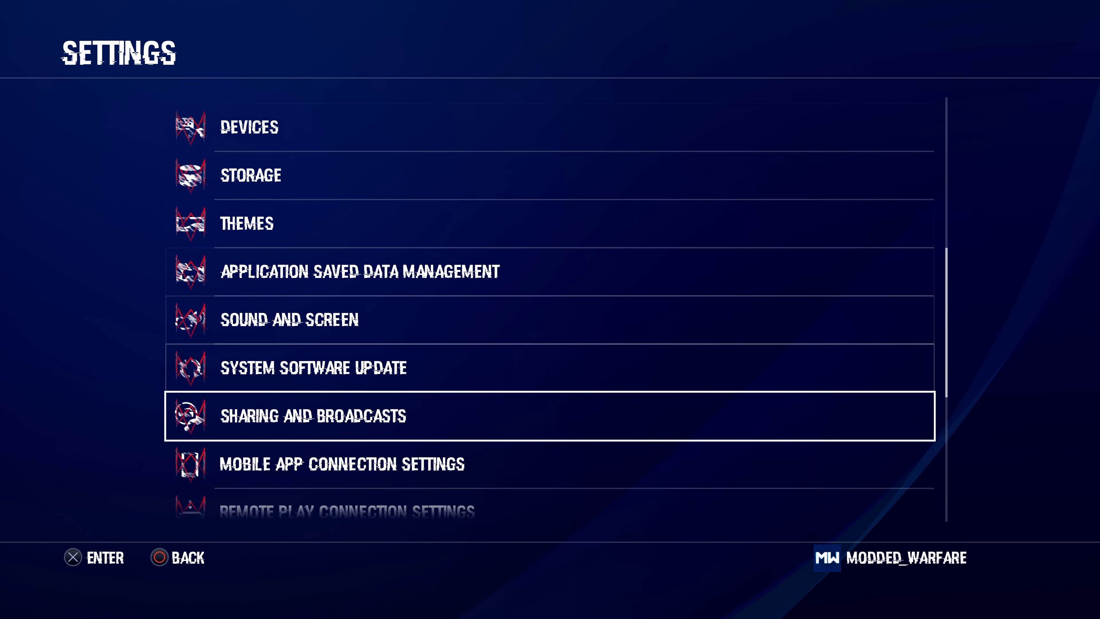
key(Up)
key(Up)
key(Up)
key(Up)
key(Up)
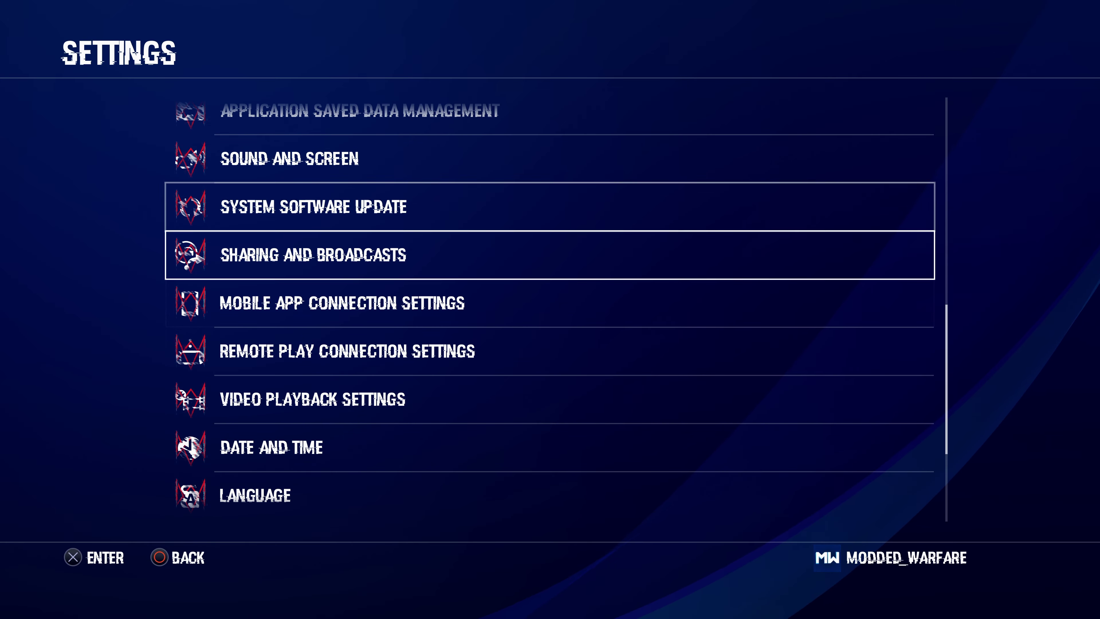
key(Down)
key(Down)
key(Down)
key(Down)
key(Down)
key(Down)
key(Down)
key(Down)
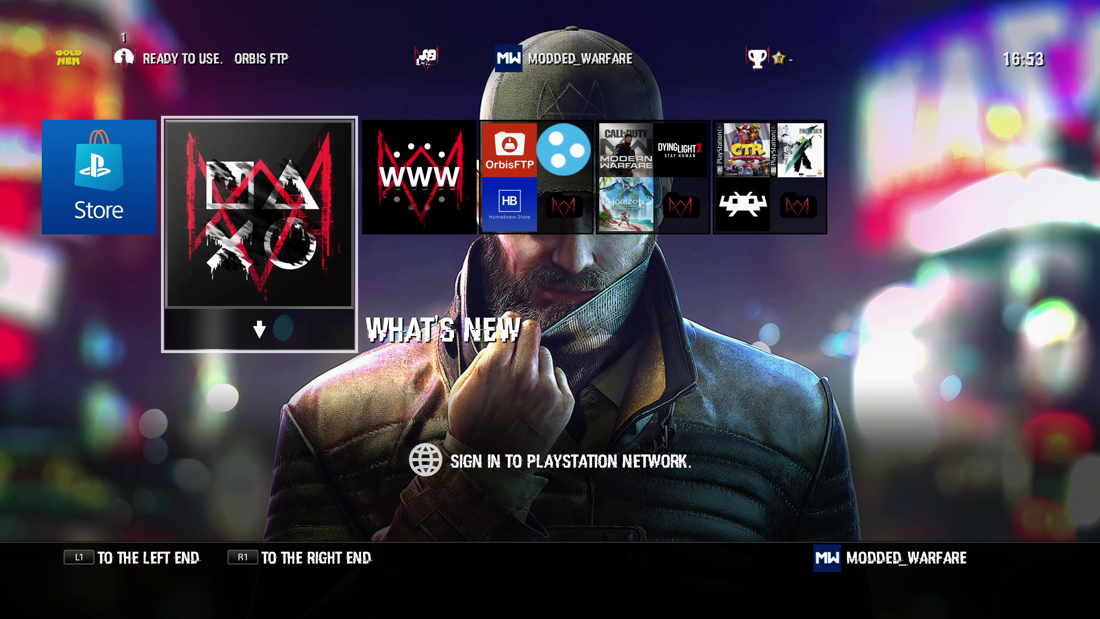
key(Right)
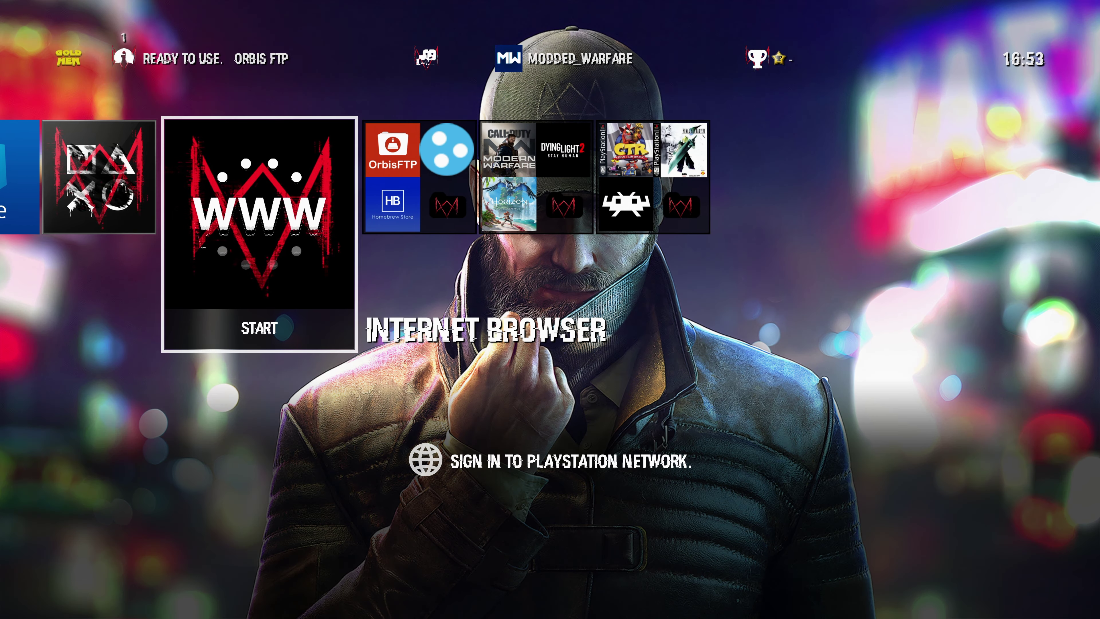
key(Left)
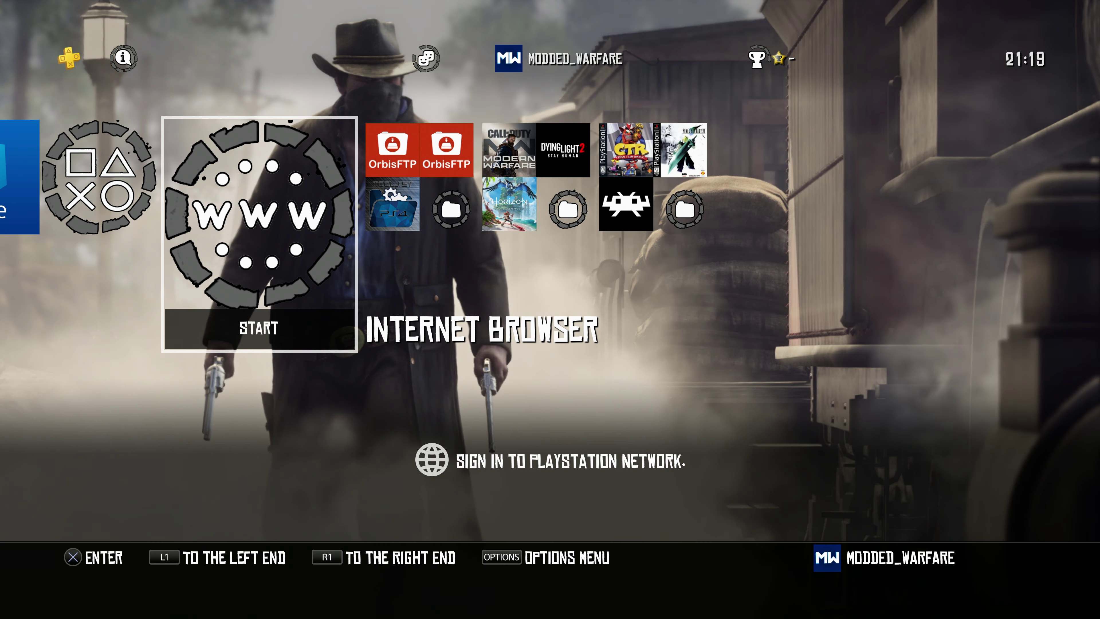
Show each custom theme's home tiles, homebrew folder and themed function area with Settings focused
key(Left)
key(Right)
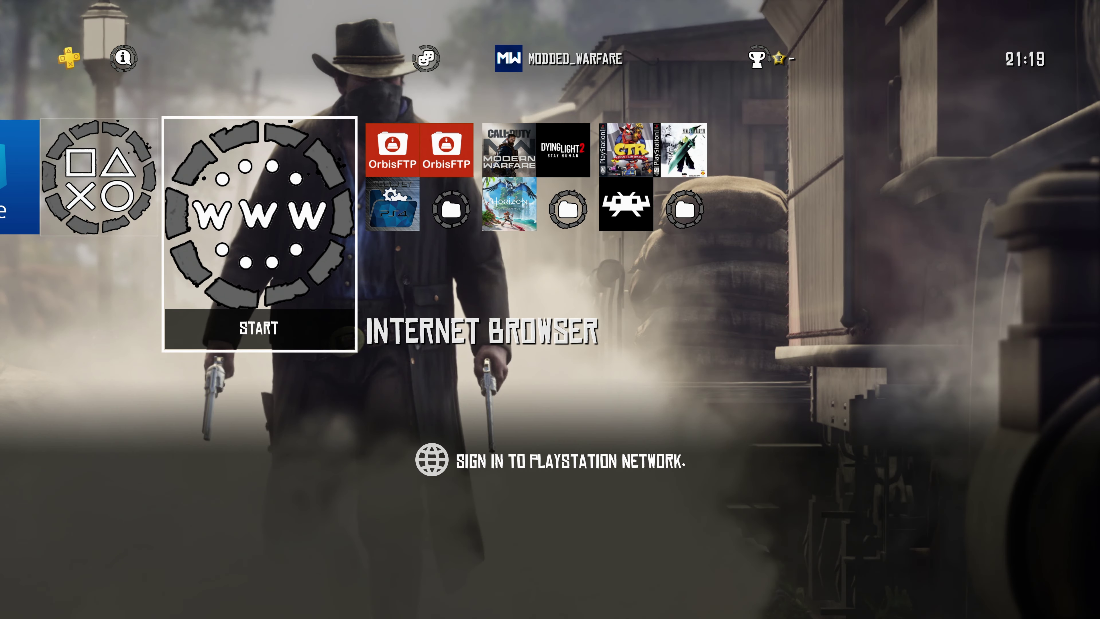
key(Up)
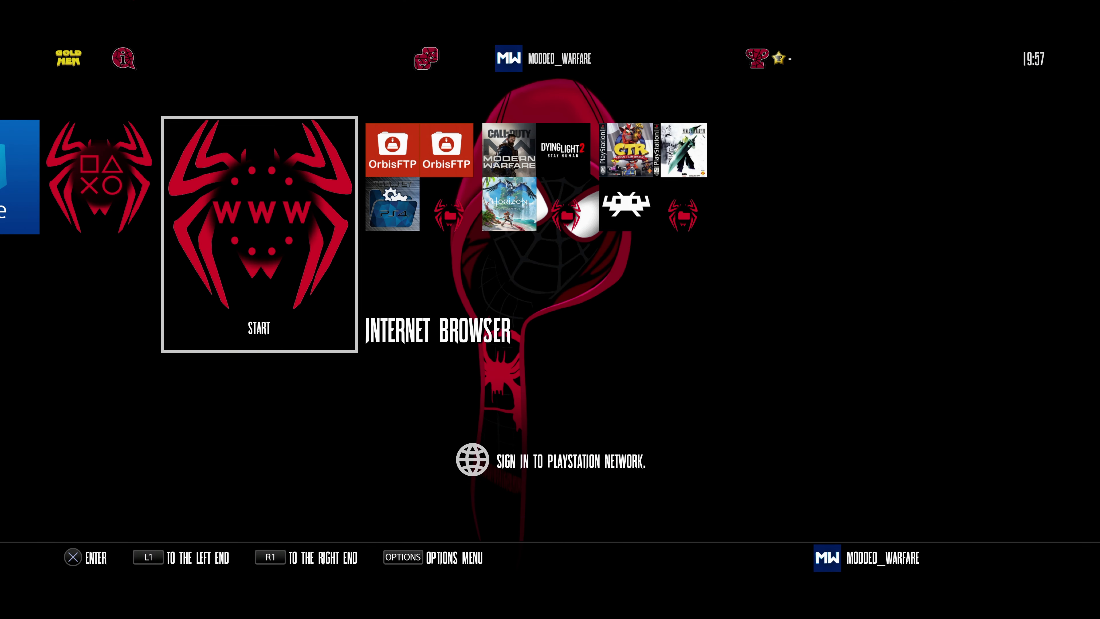
key(Left)
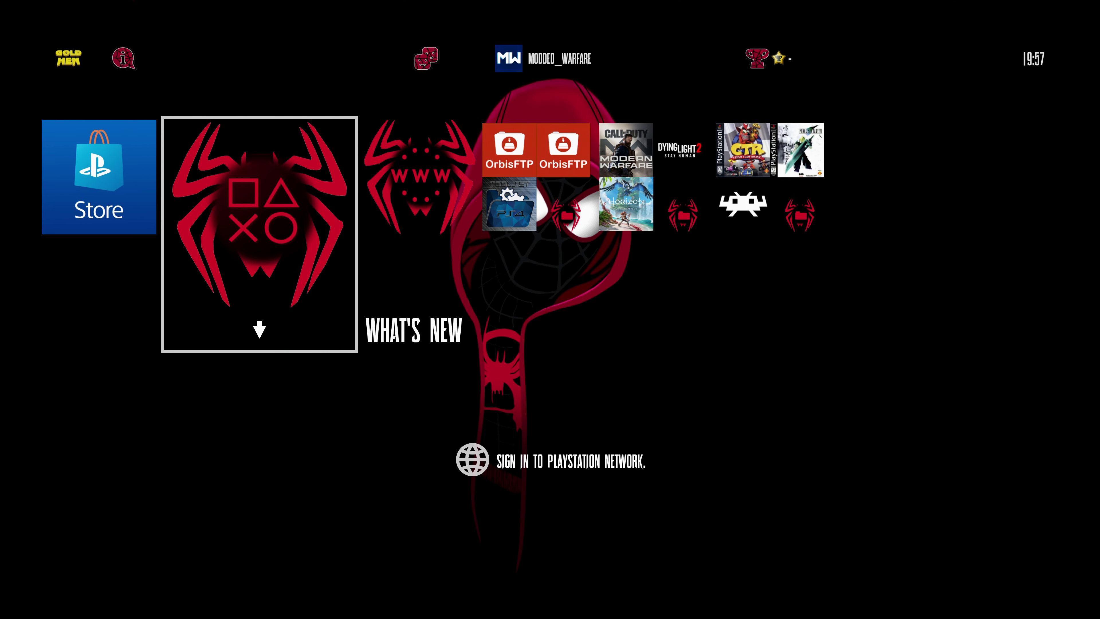
key(Right)
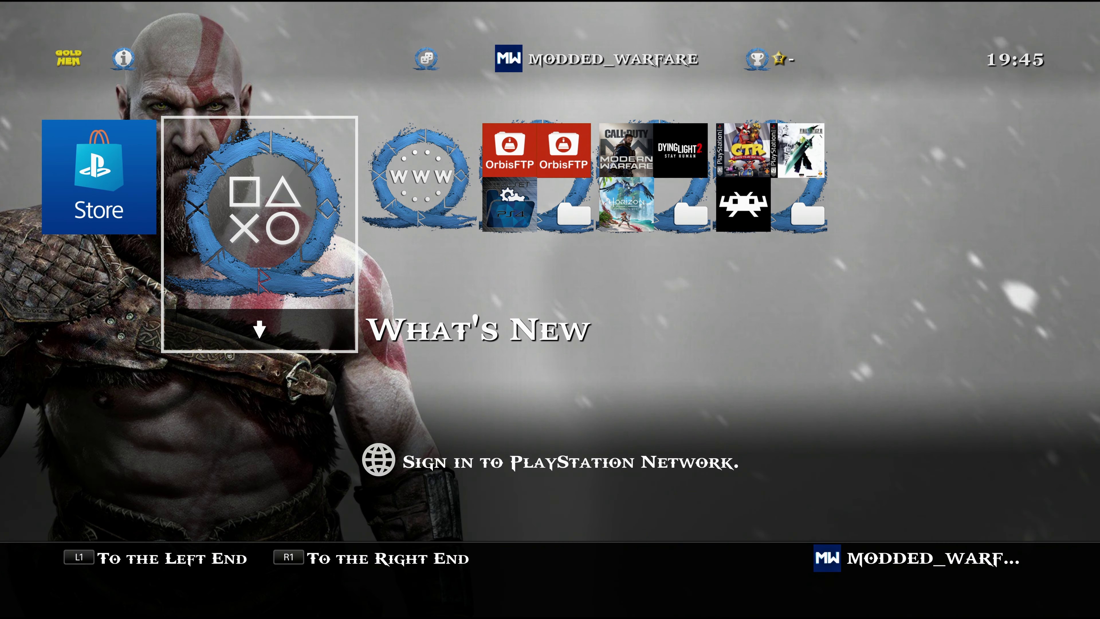
key(Up)
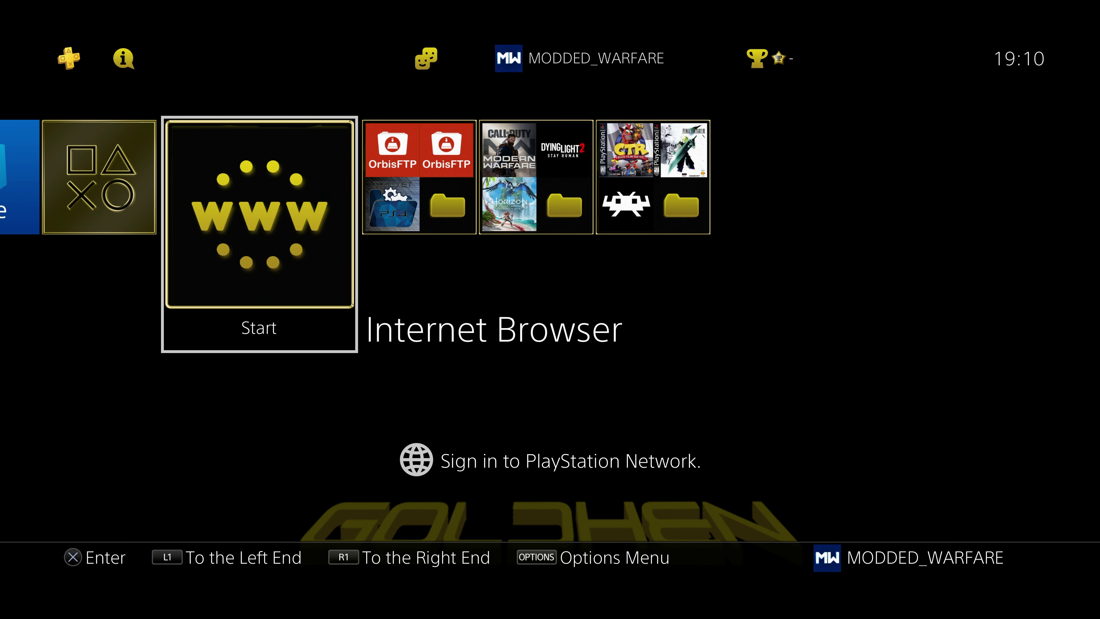
key(Right)
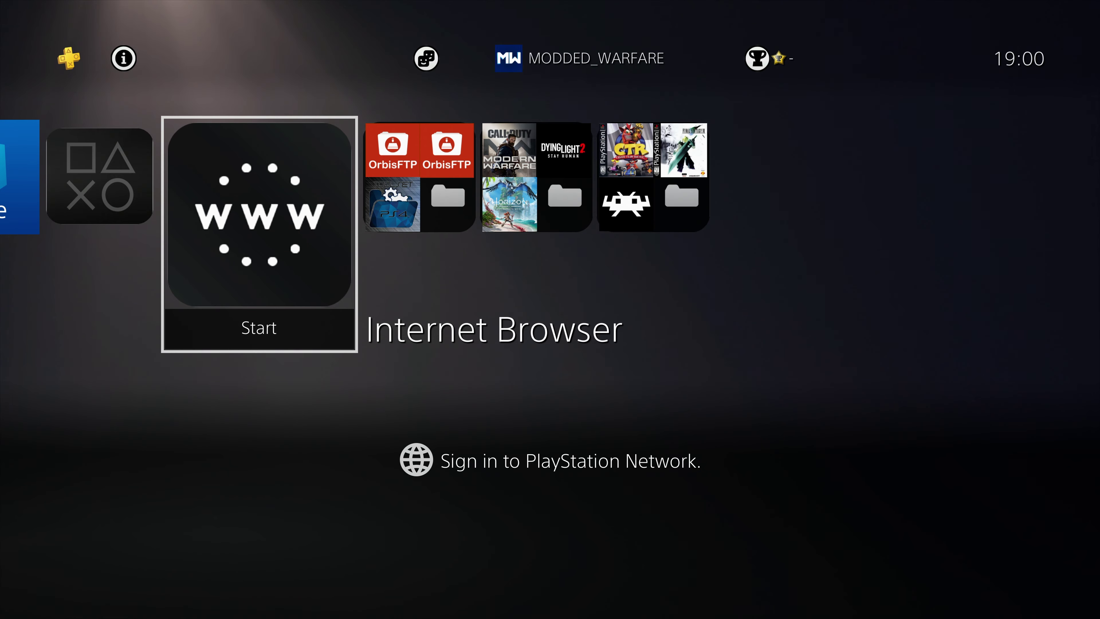
key(Up)
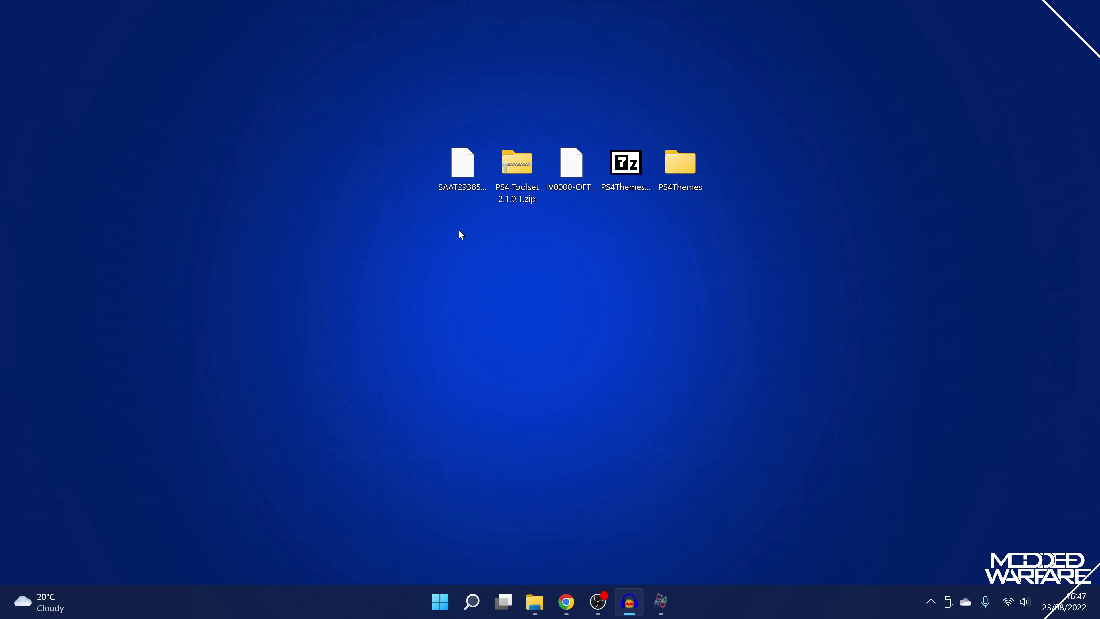
Open PS4 Toolset 2.1.0.1.zip and drag its PS4 Toolset 2.1.0.1 folder onto the desktop
click(535, 188)
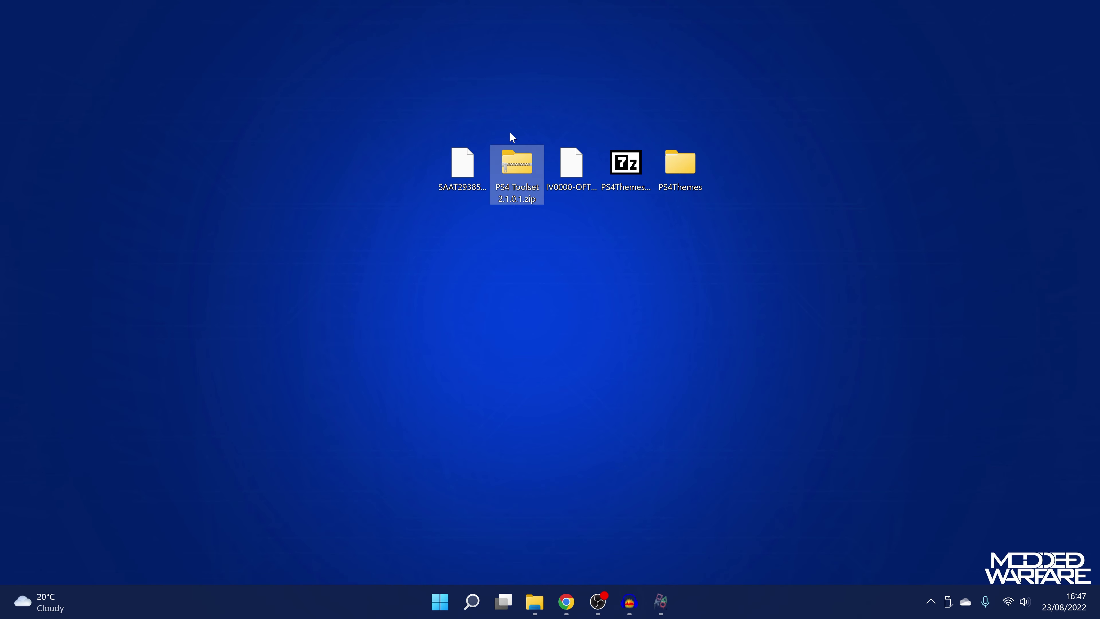
double_click(523, 164)
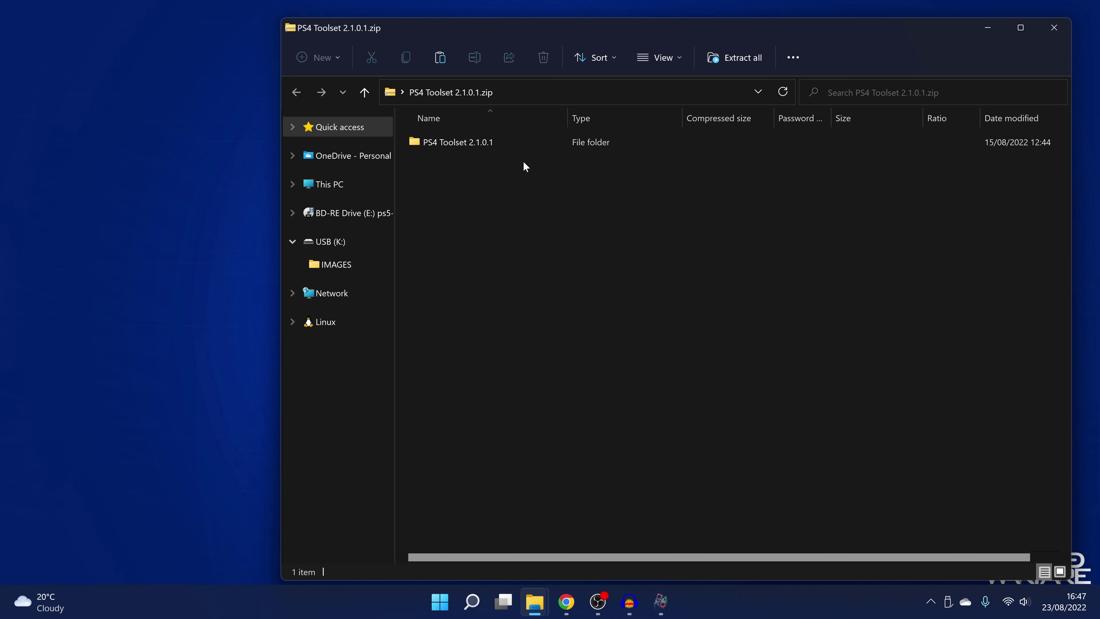
drag(552, 29, 625, 49)
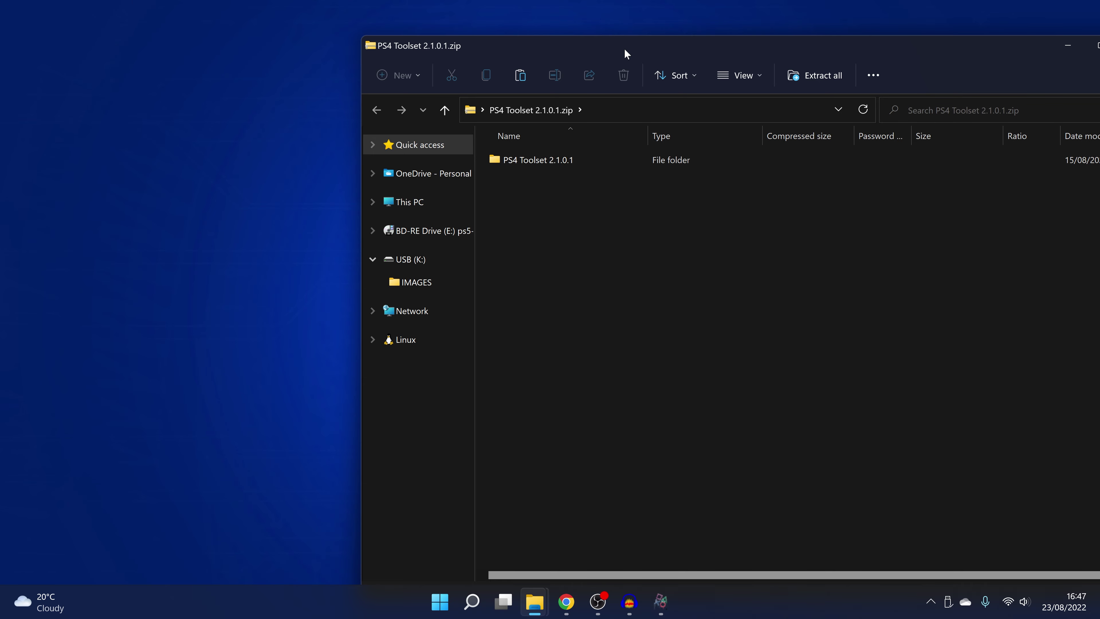
drag(538, 162, 588, 165)
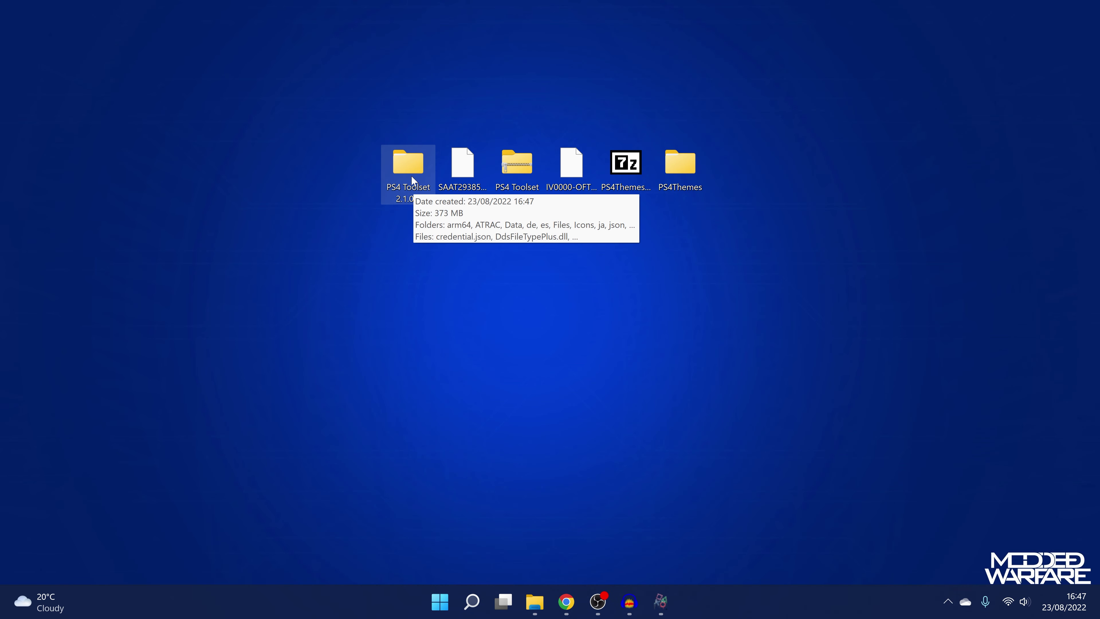
Open the extracted folder and launch PS4Win-Toolset.exe
double_click(411, 176)
scroll(627, 381, down, 17)
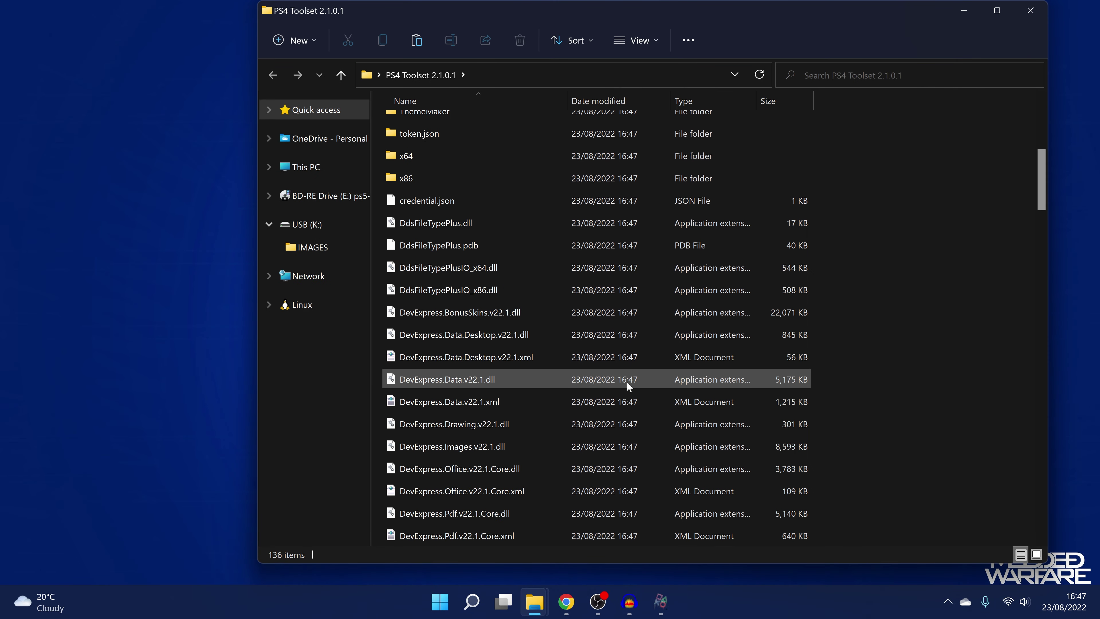
scroll(626, 381, down, 18)
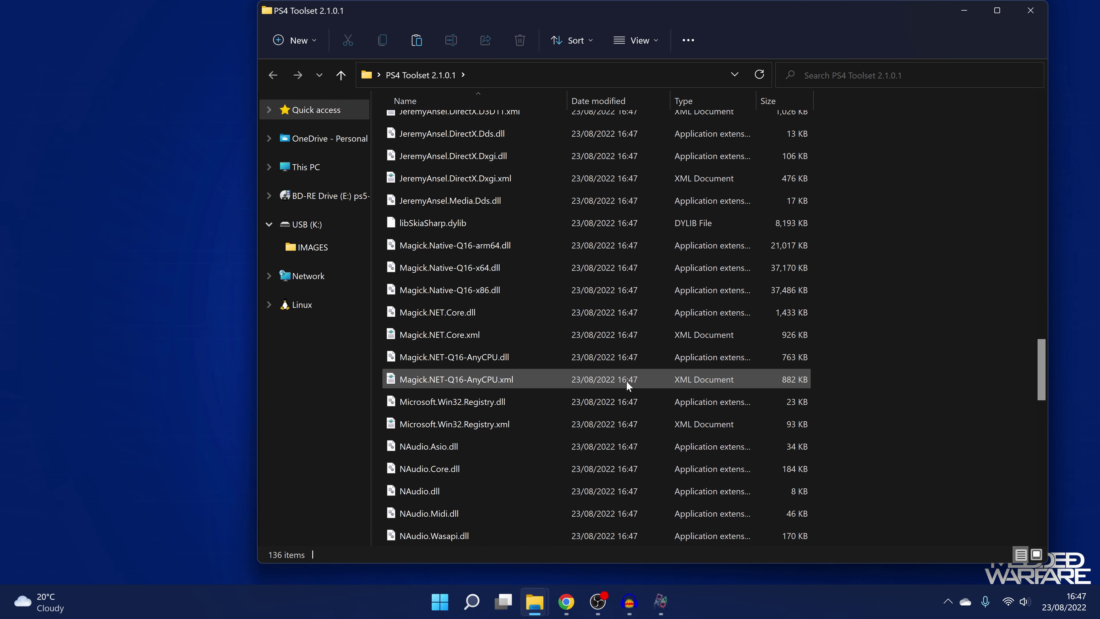
scroll(623, 378, up, 10)
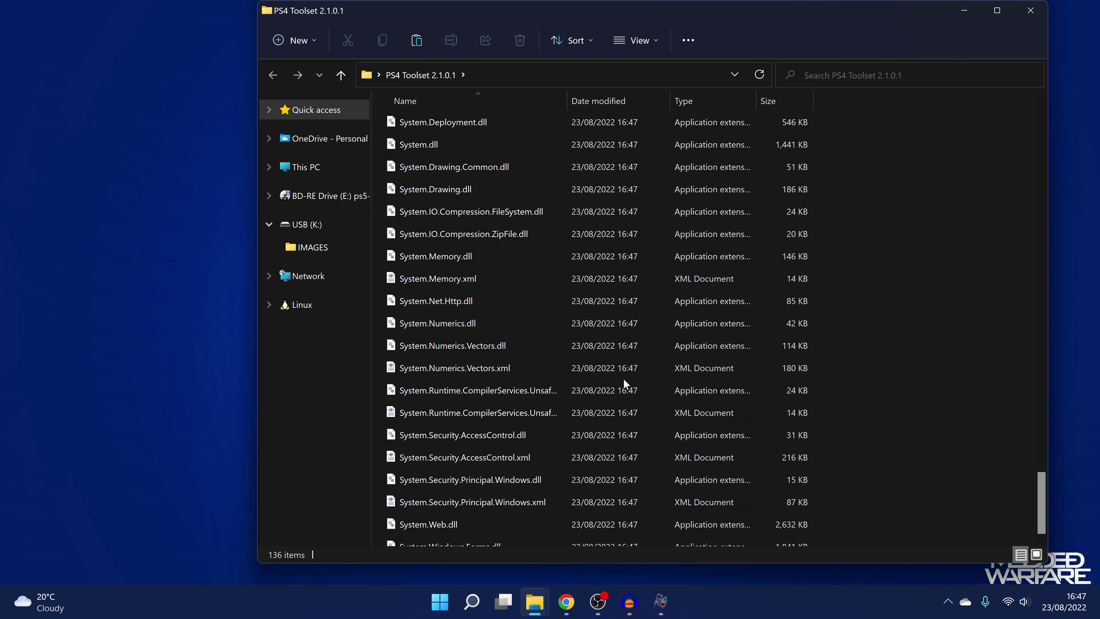
click(419, 380)
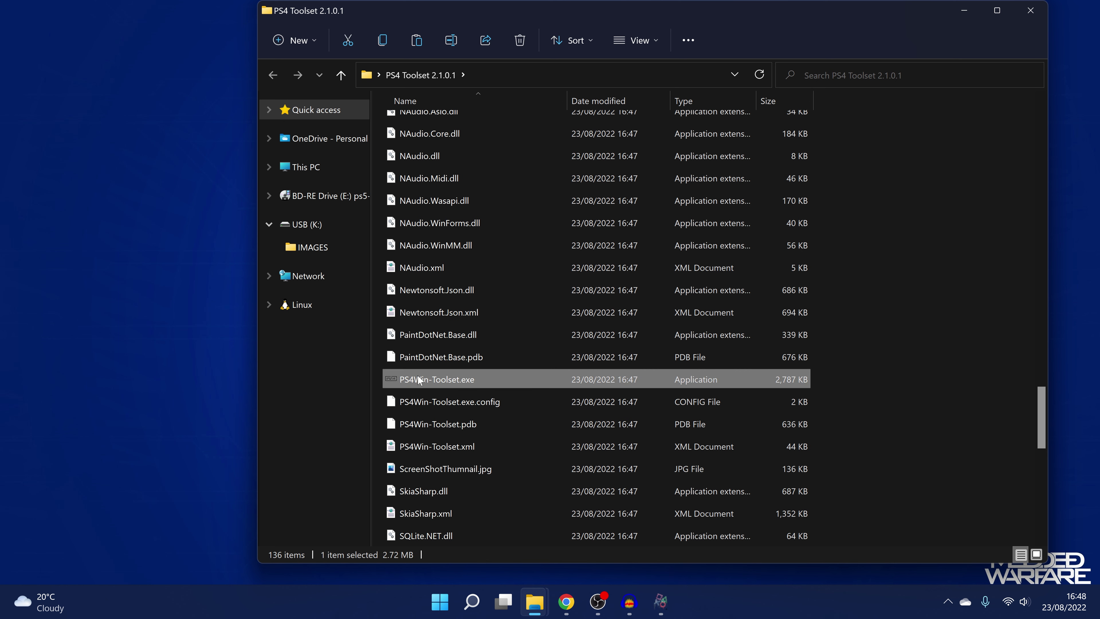
double_click(480, 382)
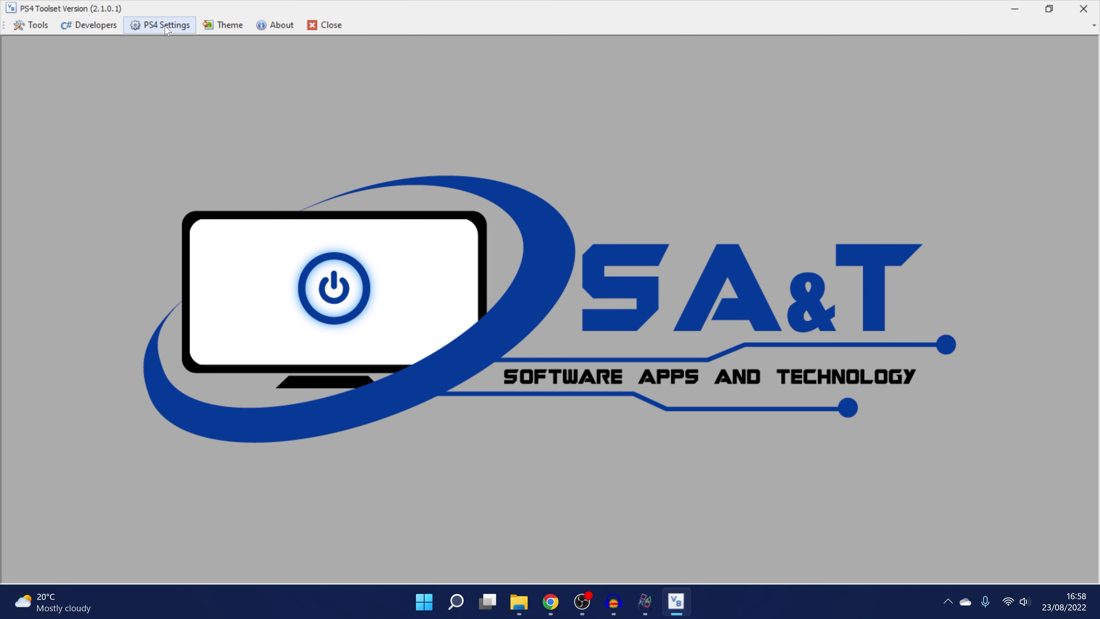
Check the PS4 IP and FTP port, open PS4 Customation, and cancel choosing a background sound
click(168, 26)
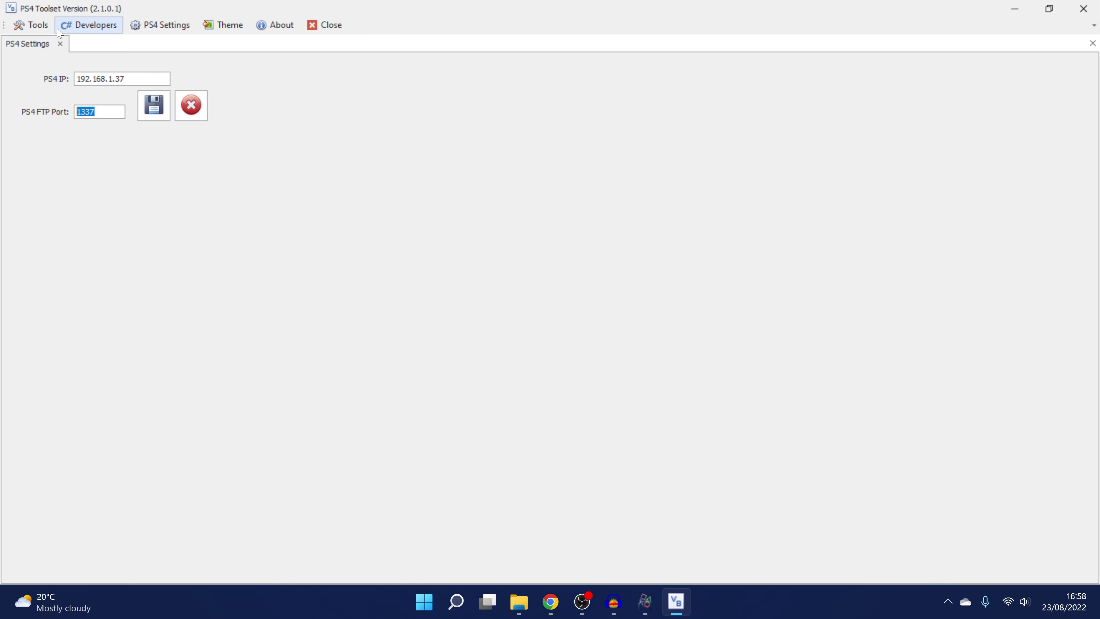
click(34, 29)
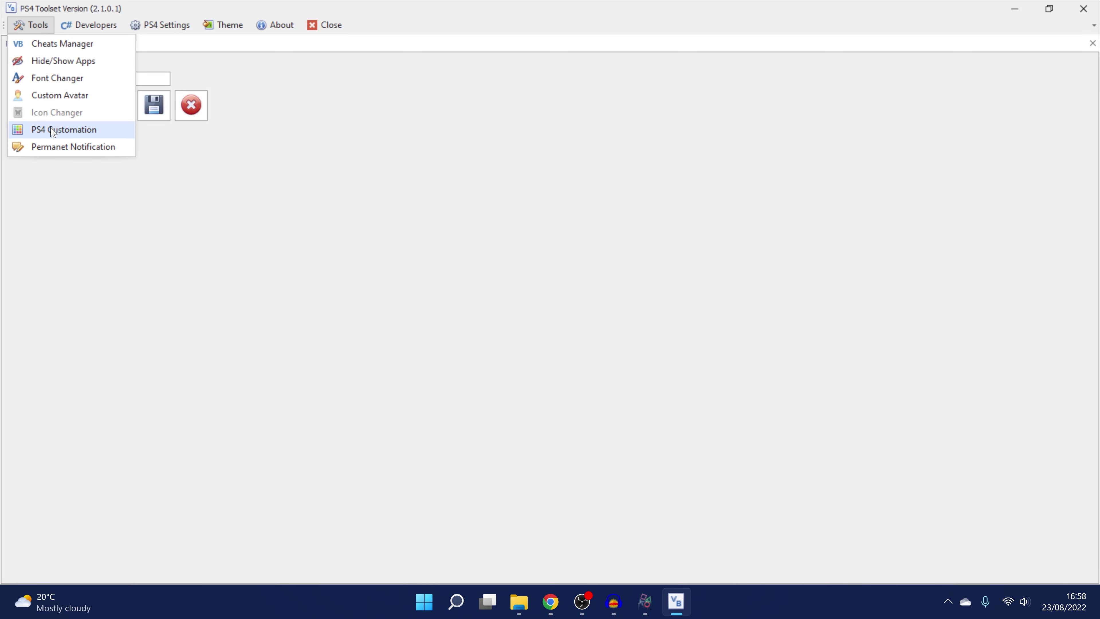
click(87, 130)
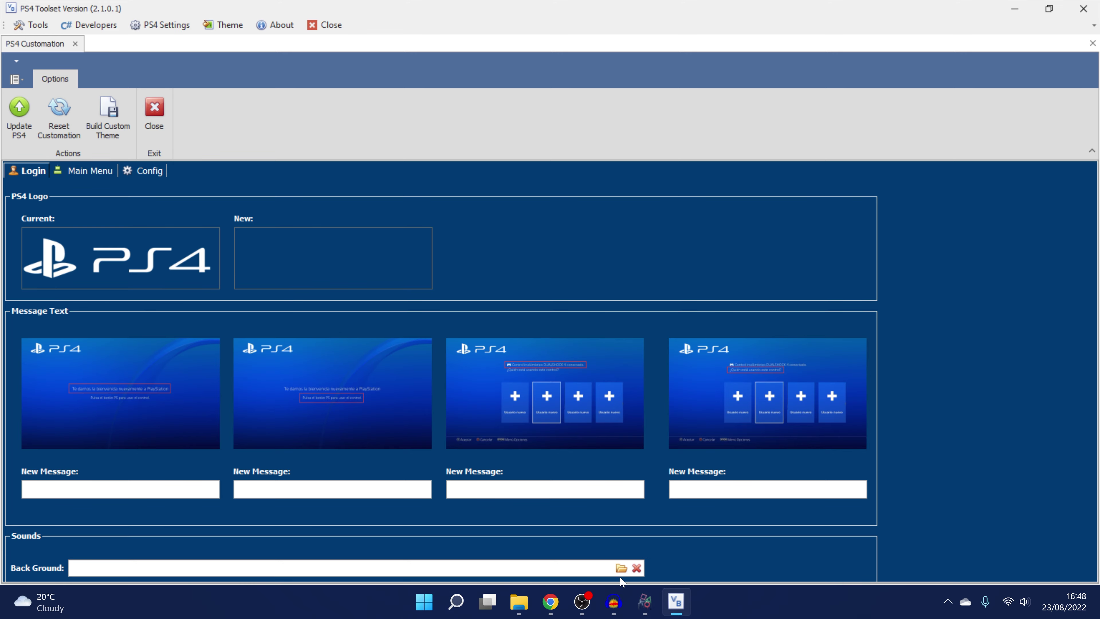
click(621, 568)
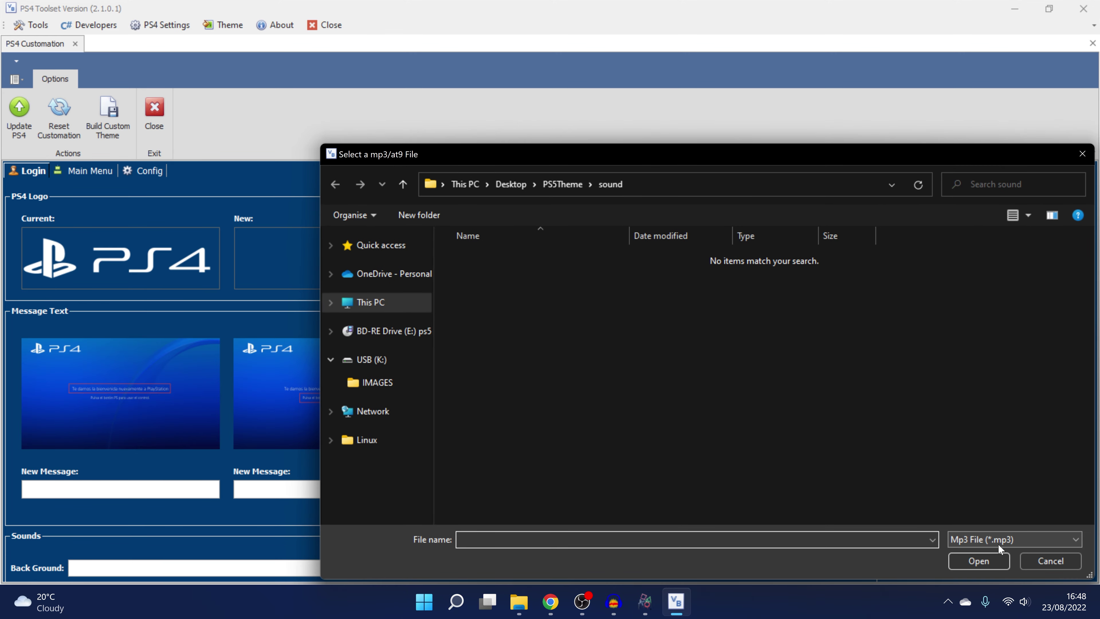
click(1082, 154)
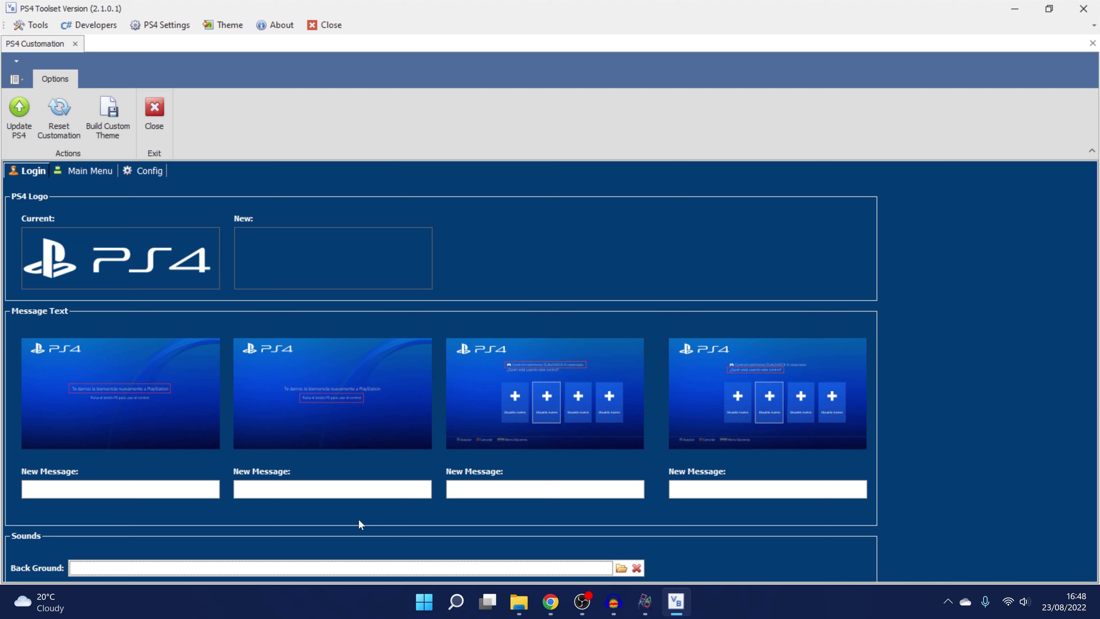
Tint the main menu icons red with Apply Style
click(88, 170)
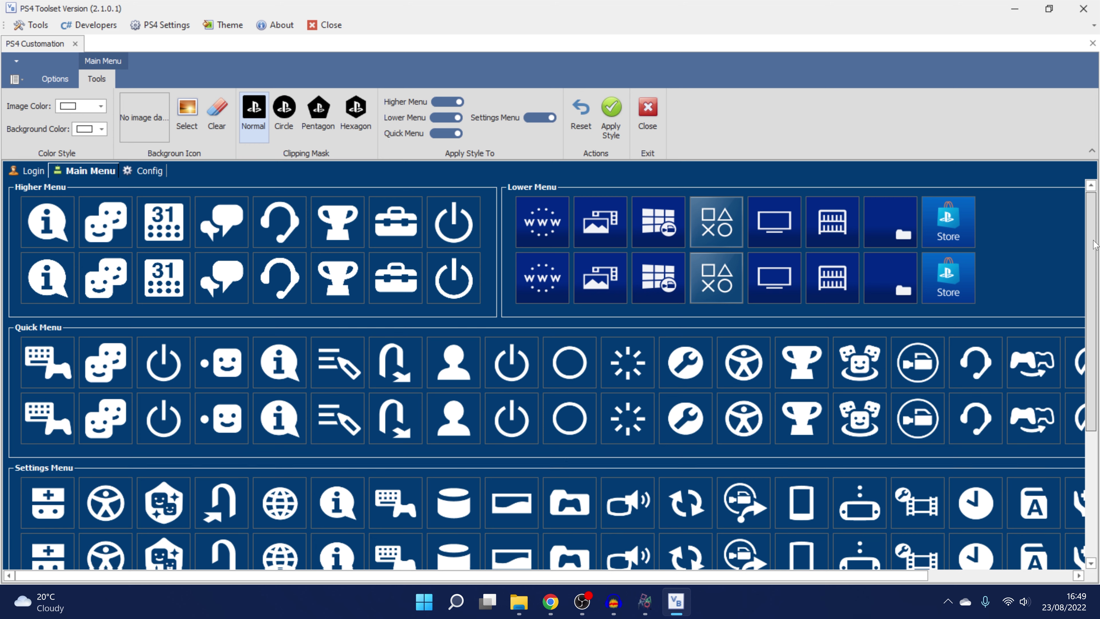
scroll(1095, 223, down, 3)
scroll(1098, 224, up, 3)
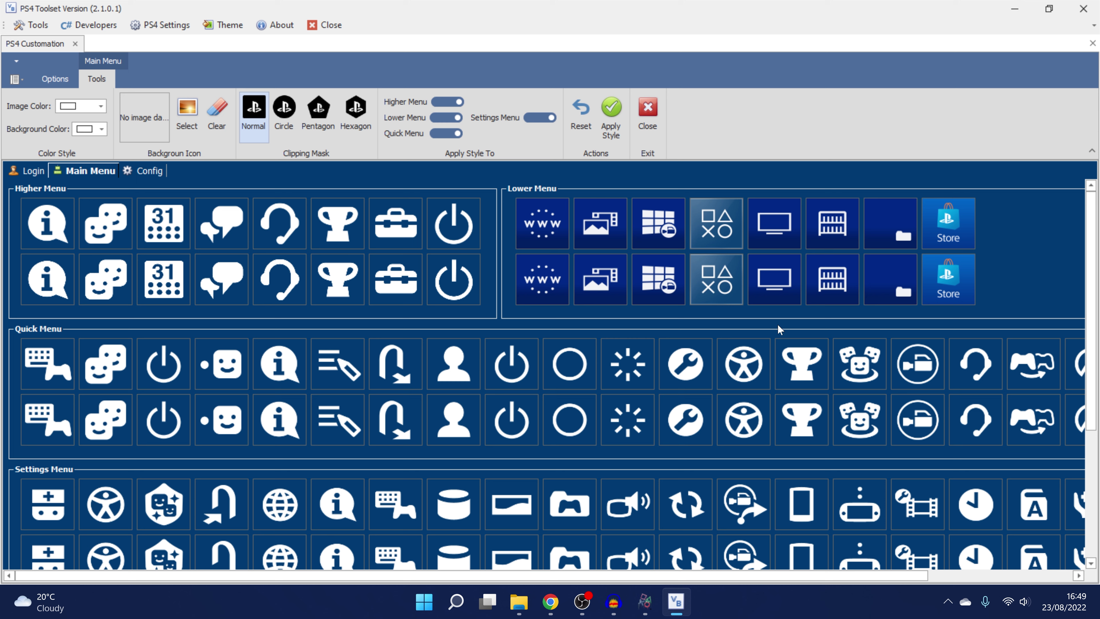
click(100, 106)
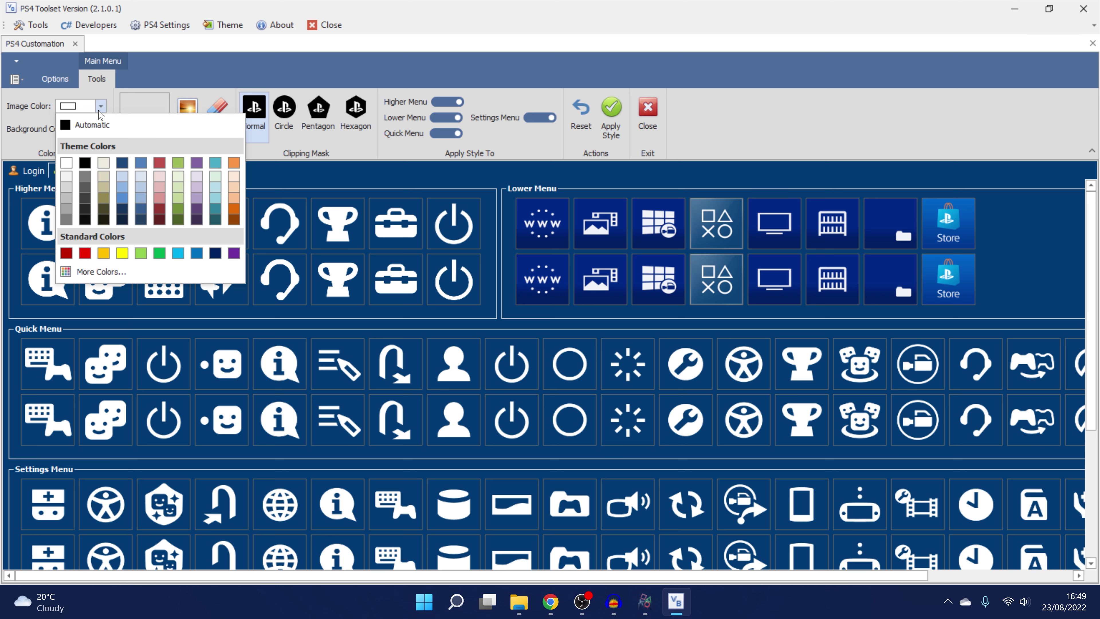
click(85, 253)
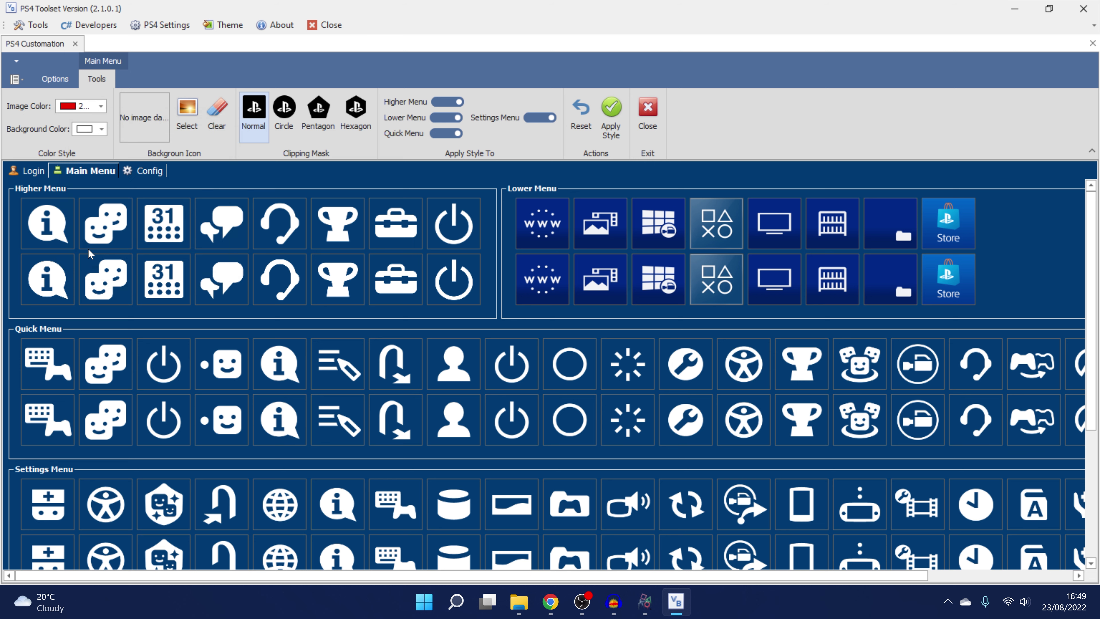
click(611, 116)
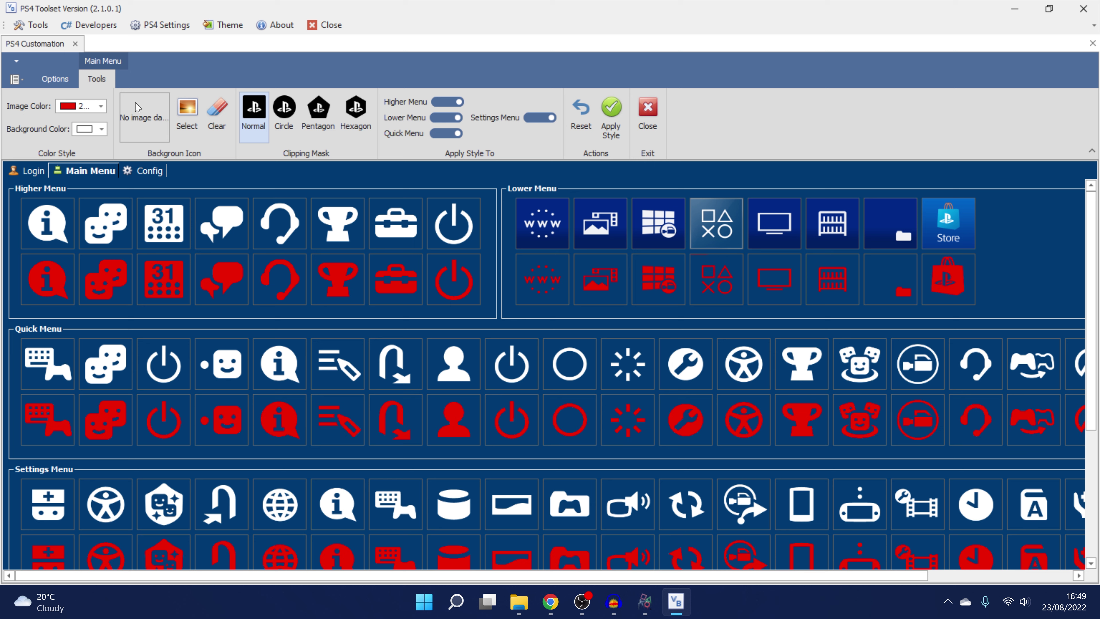
Try a custom colour F00000 at lower opacity, then cancel it
click(101, 106)
click(116, 271)
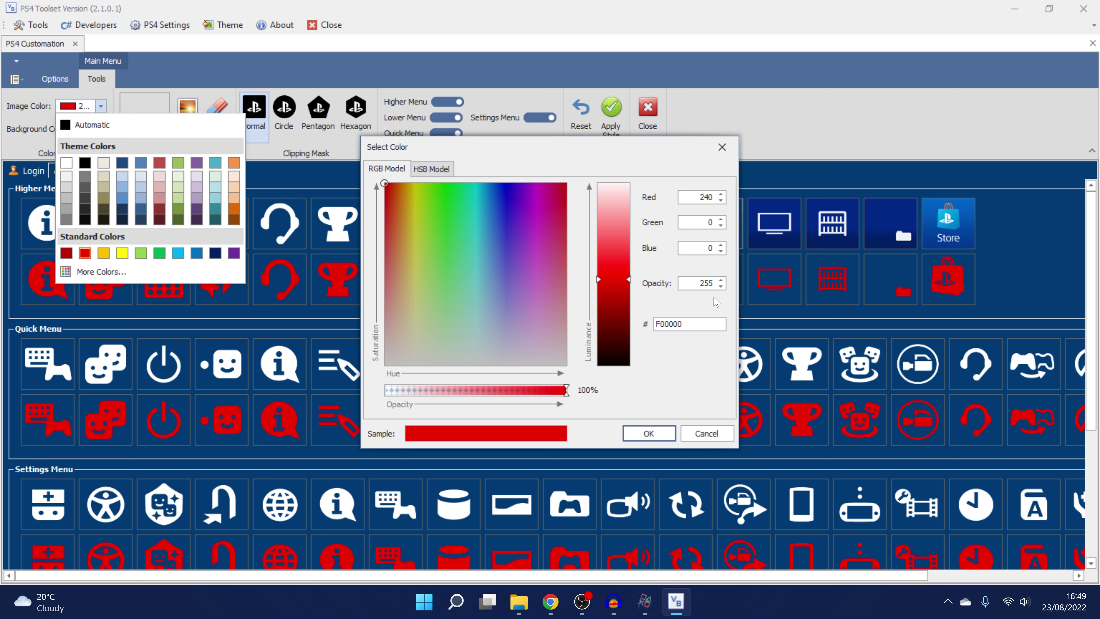
double_click(670, 323)
click(518, 182)
drag(566, 390, 662, 453)
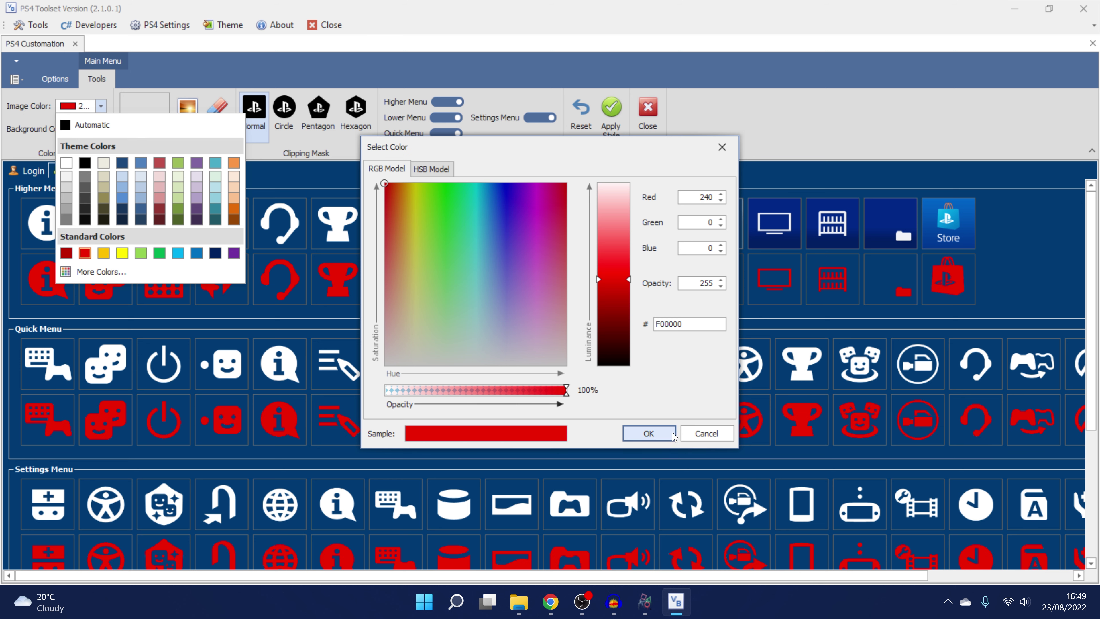
click(702, 433)
click(735, 149)
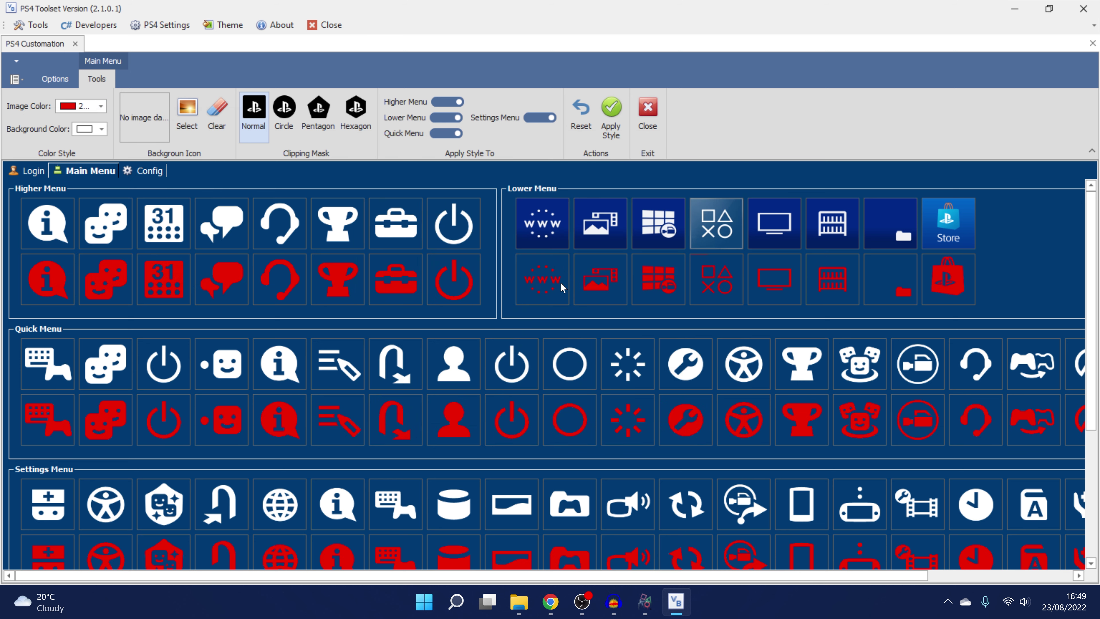
Set the icon colour back to white and shrink the window aside on the desktop
click(101, 106)
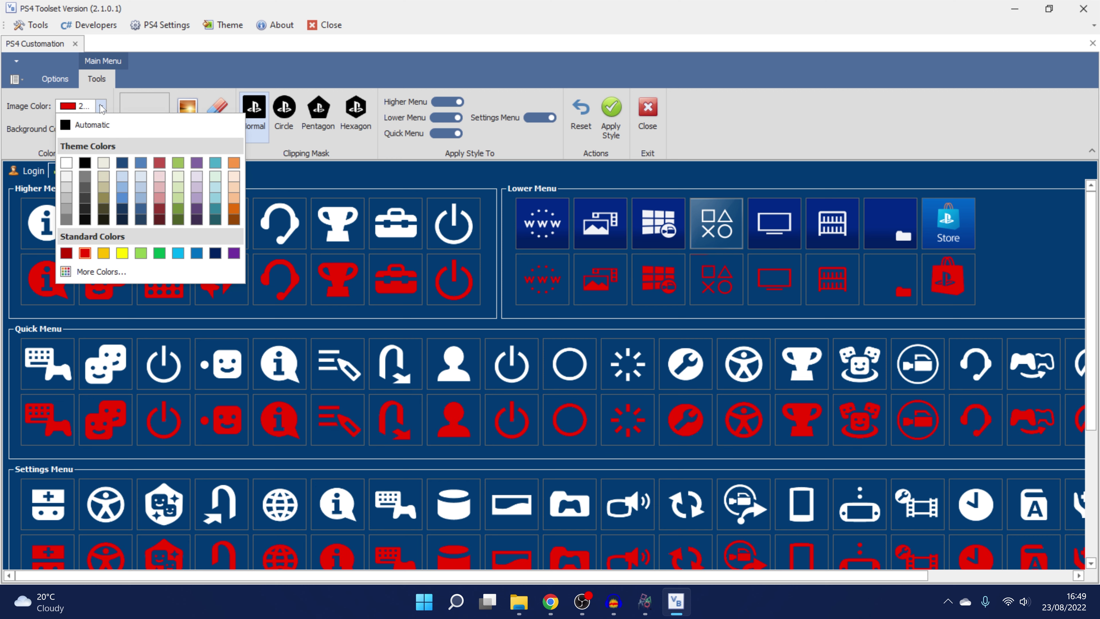
click(65, 163)
drag(611, 8, 556, 259)
drag(3, 229, 842, 96)
drag(704, 246, 653, 151)
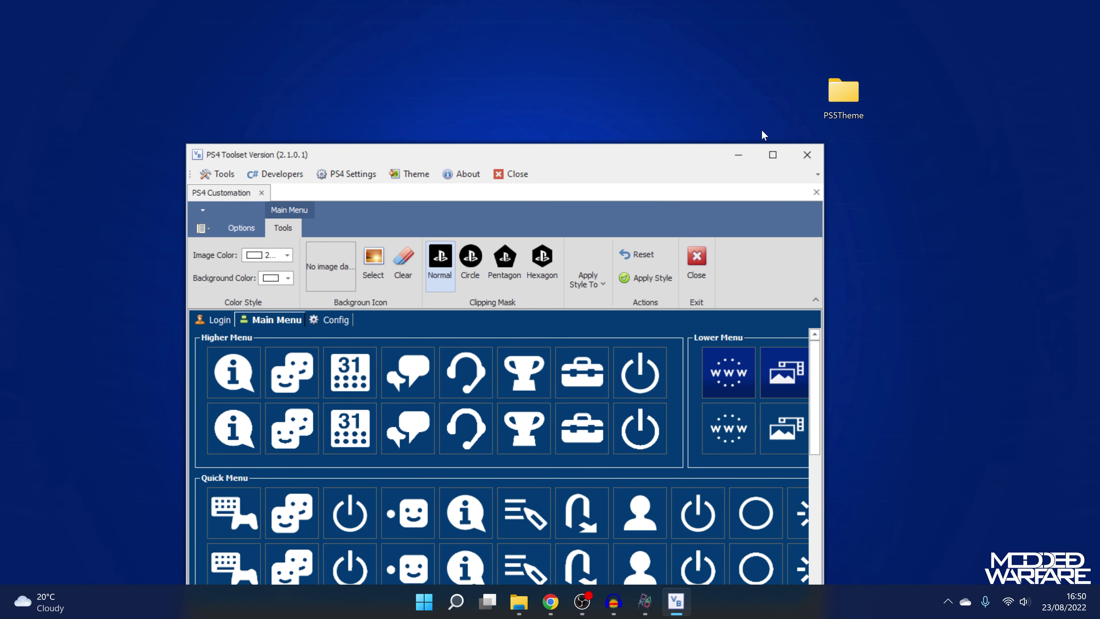
Open PS5Theme > texture > function_icon beside the toolset window
double_click(857, 97)
drag(732, 15, 869, 81)
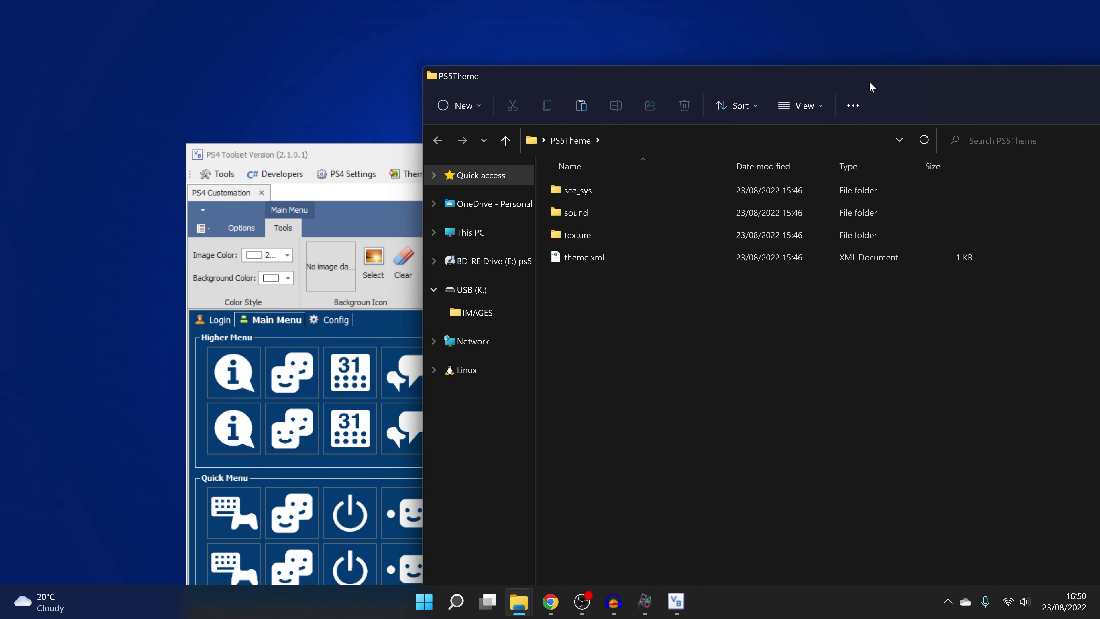
double_click(681, 227)
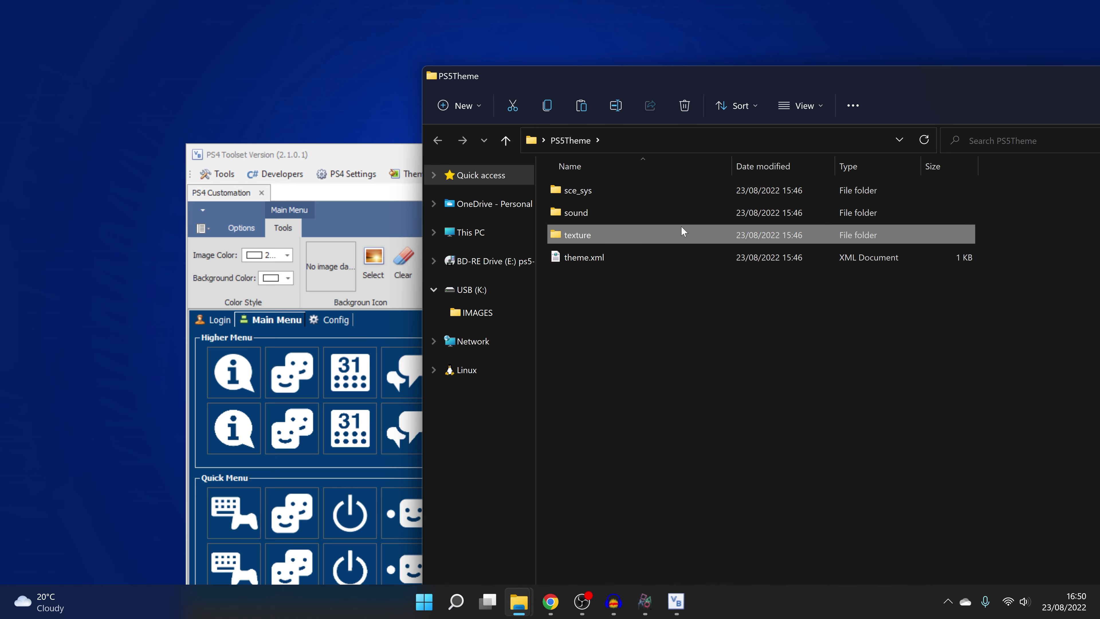
double_click(643, 211)
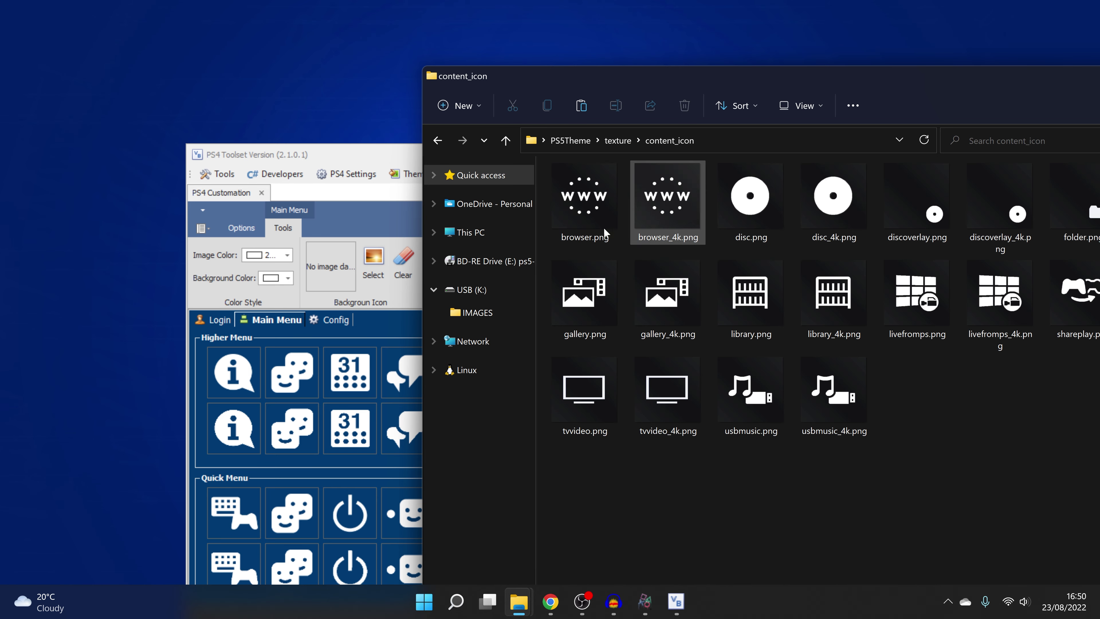
key(alt+Left)
double_click(648, 237)
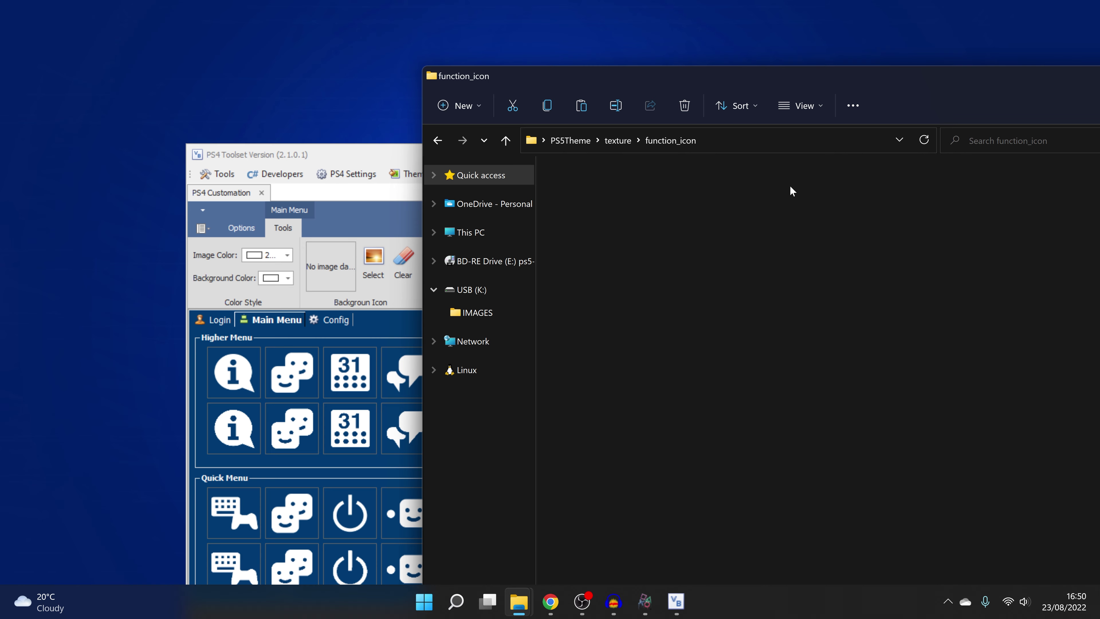
drag(746, 77, 988, 98)
drag(563, 158, 487, 69)
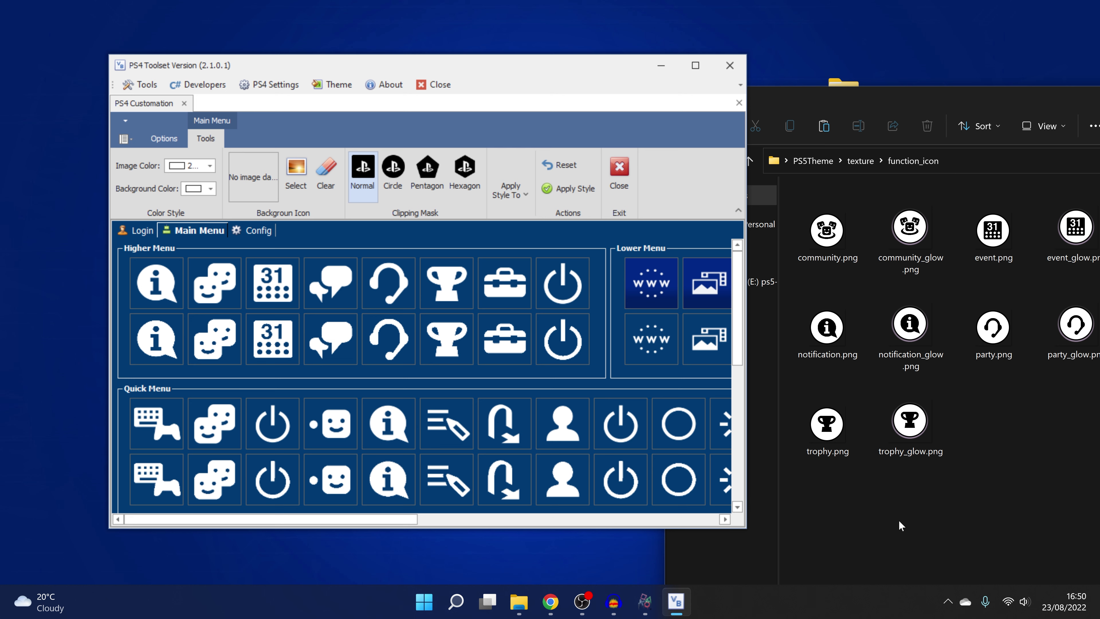
drag(932, 96, 740, 53)
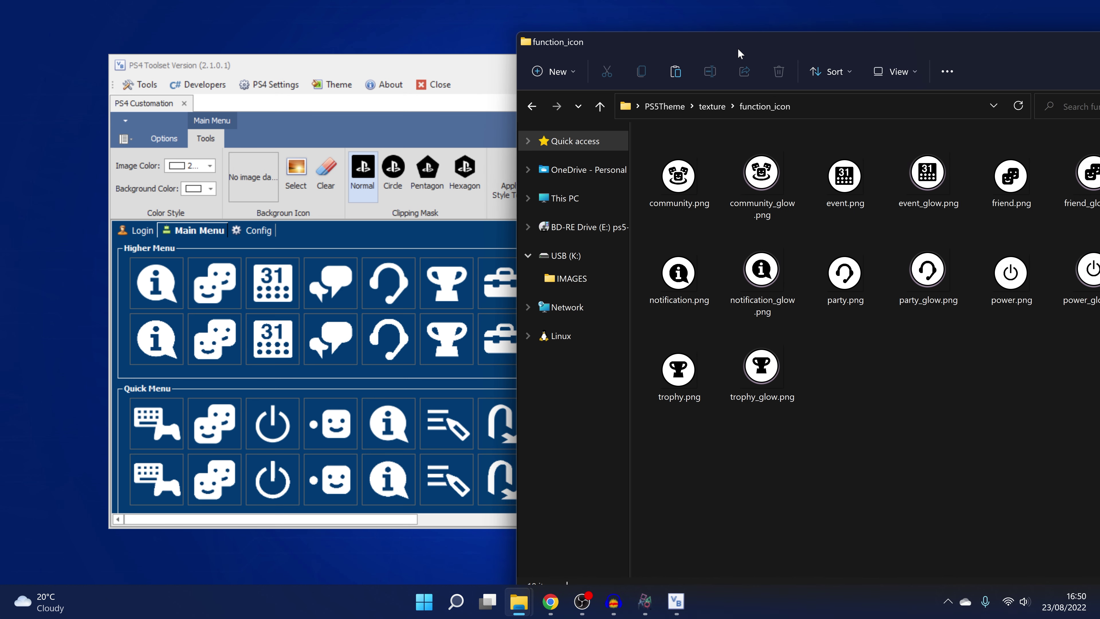
Replace the Higher Menu icons with notification.png, event.png and power.png
drag(678, 273, 153, 350)
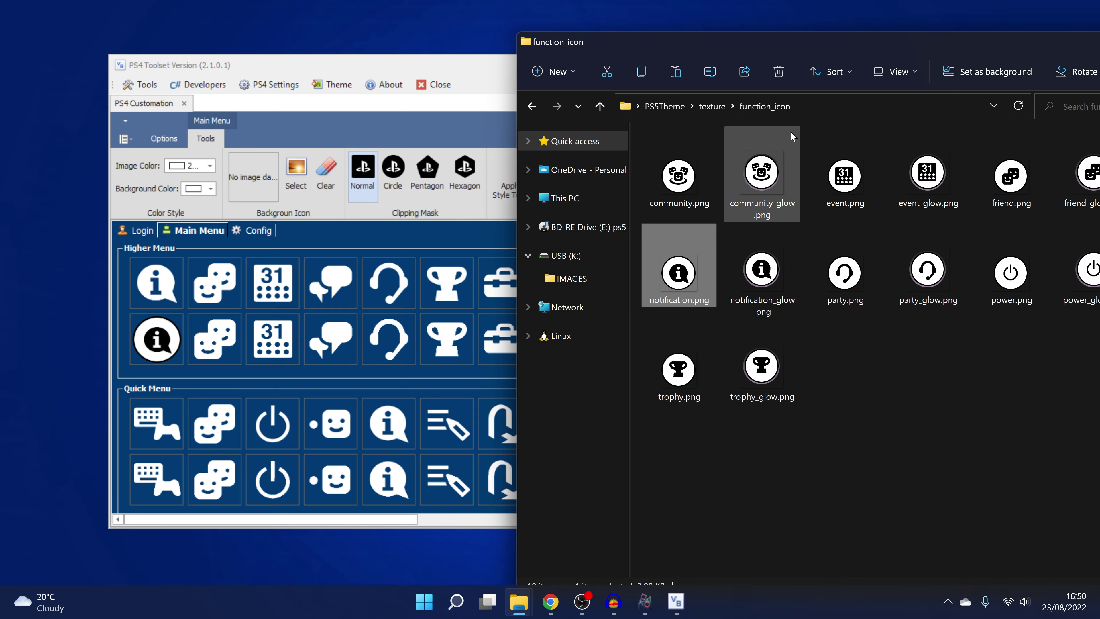
drag(836, 177, 271, 339)
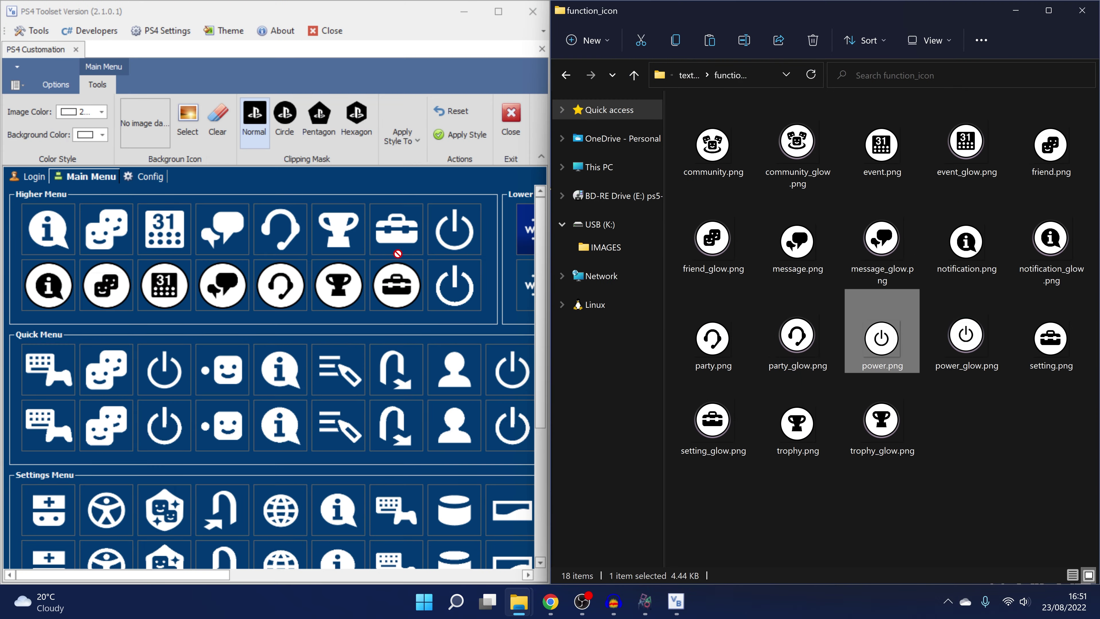
drag(455, 297, 455, 286)
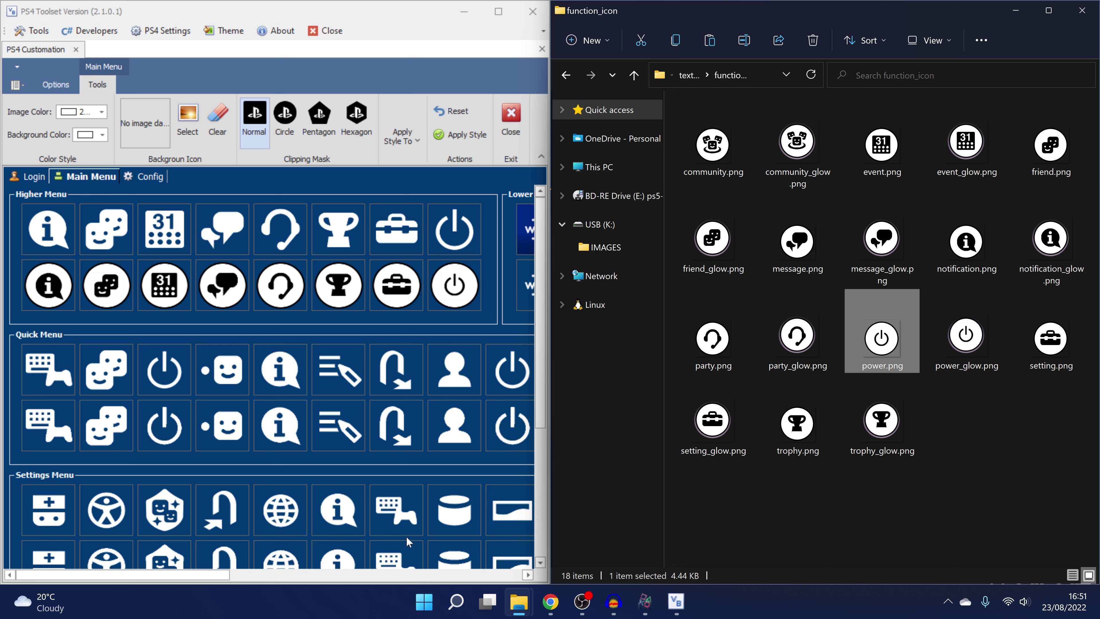
Place power.png on the Quick Menu power slot and maximize PS4 Toolset
scroll(266, 495, down, 3)
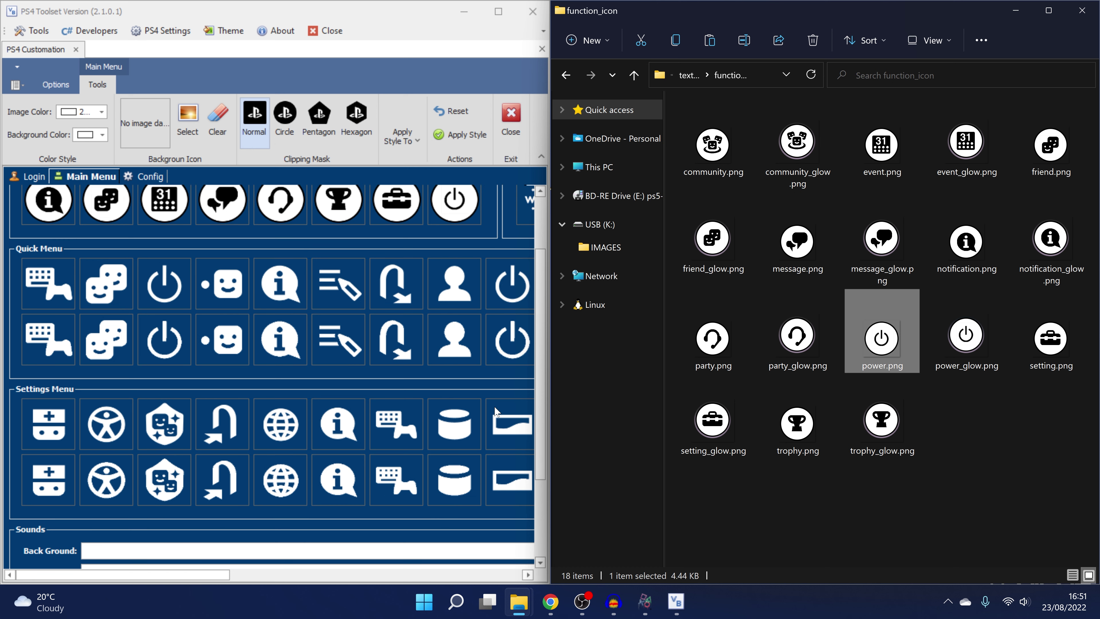
drag(888, 332, 165, 340)
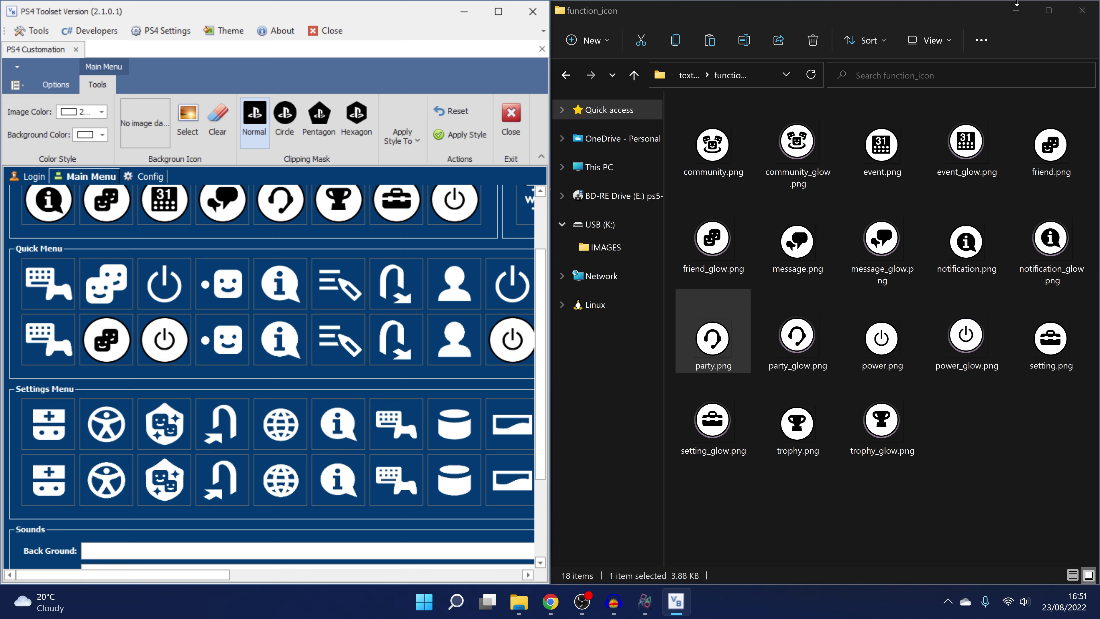
click(1015, 10)
click(498, 11)
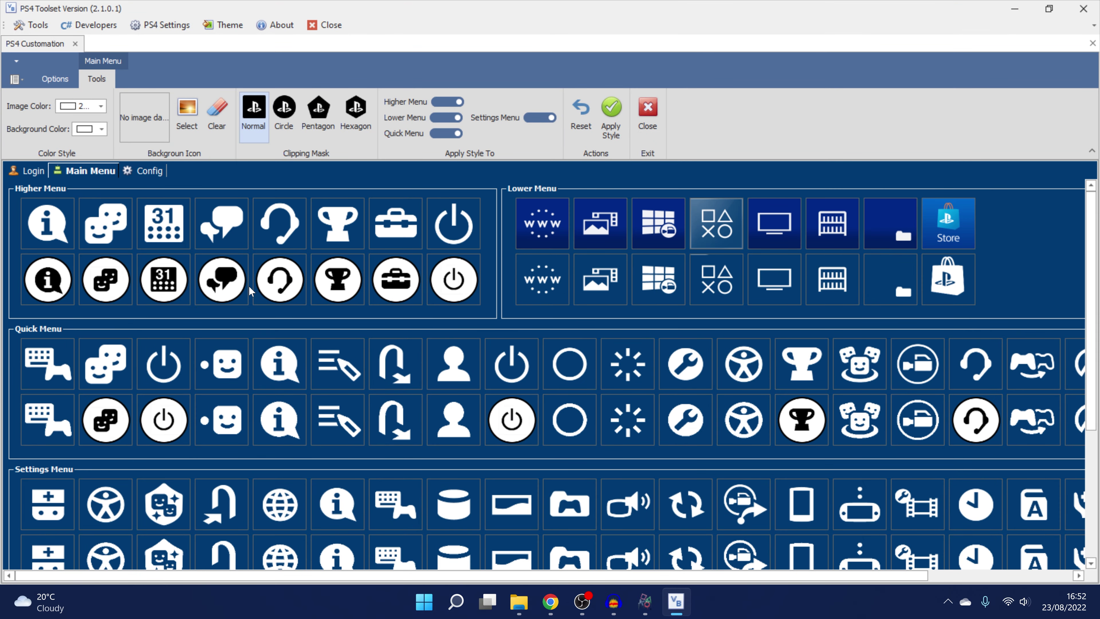
mouse_move(1095, 242)
mouse_down()
mouse_move(1095, 260)
mouse_move(1096, 225)
mouse_up()
Open PS5Theme's content_icon folder and select browser_4k.png for the Lower Menu
key(alt+Tab)
drag(589, 282, 652, 263)
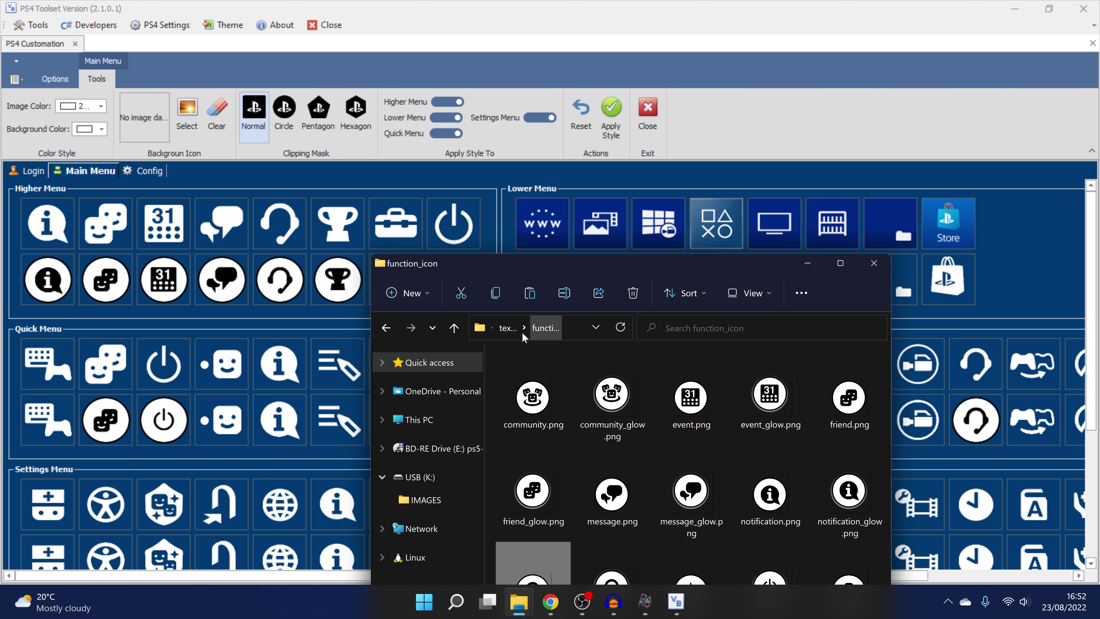
click(507, 328)
double_click(550, 402)
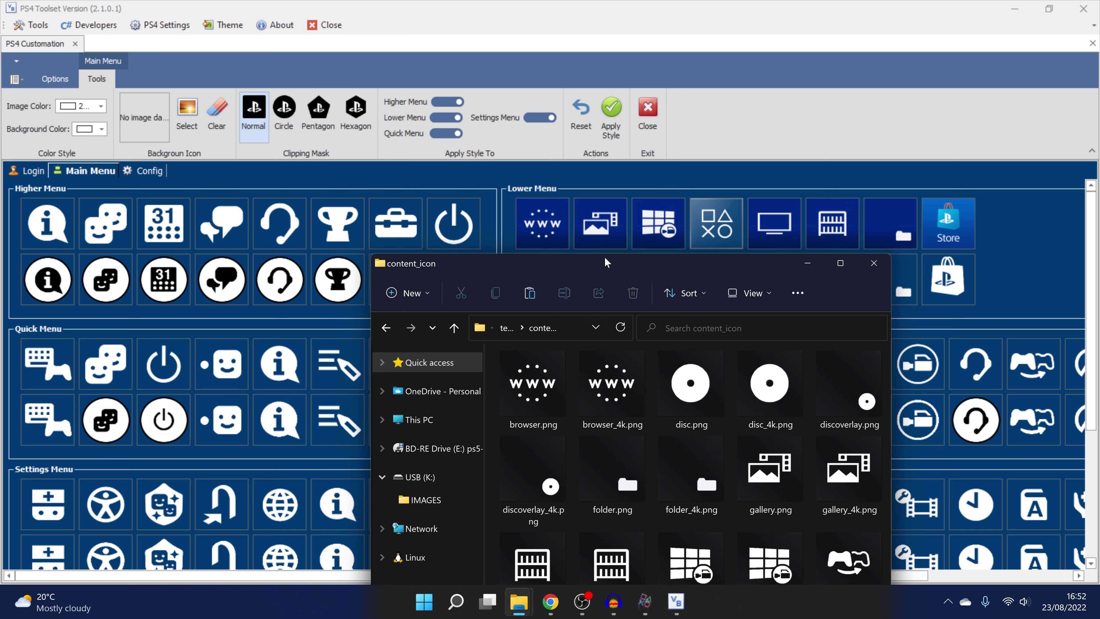
click(611, 386)
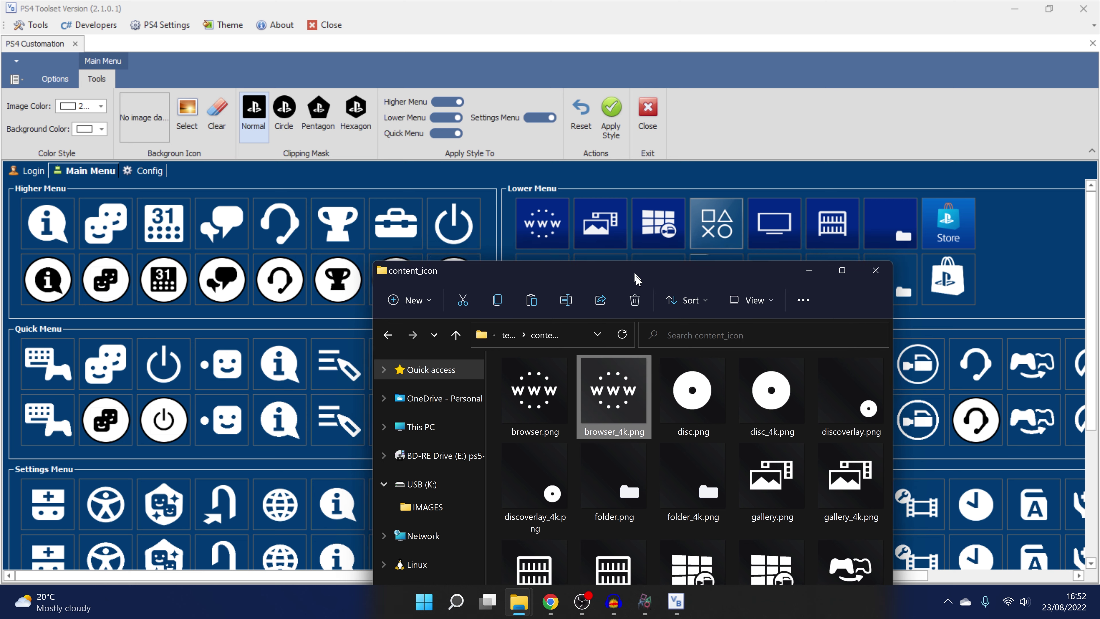